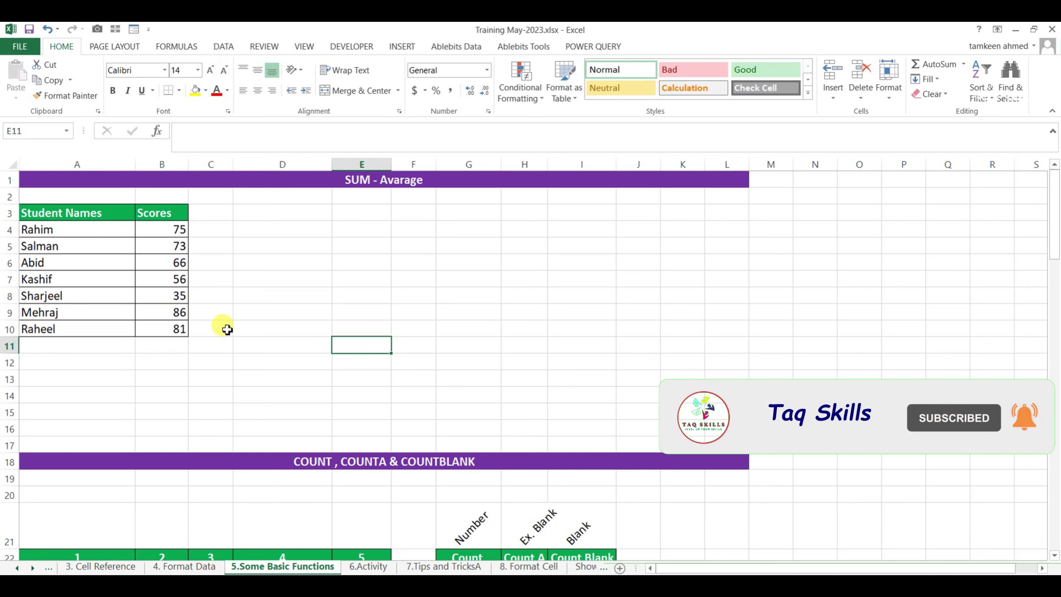
Move the cell cursor down through the score table to cell D11
key(Up)
key(Up)
key(Up)
key(Up)
key(Up)
key(Up)
key(Up)
key(Up)
key(Up)
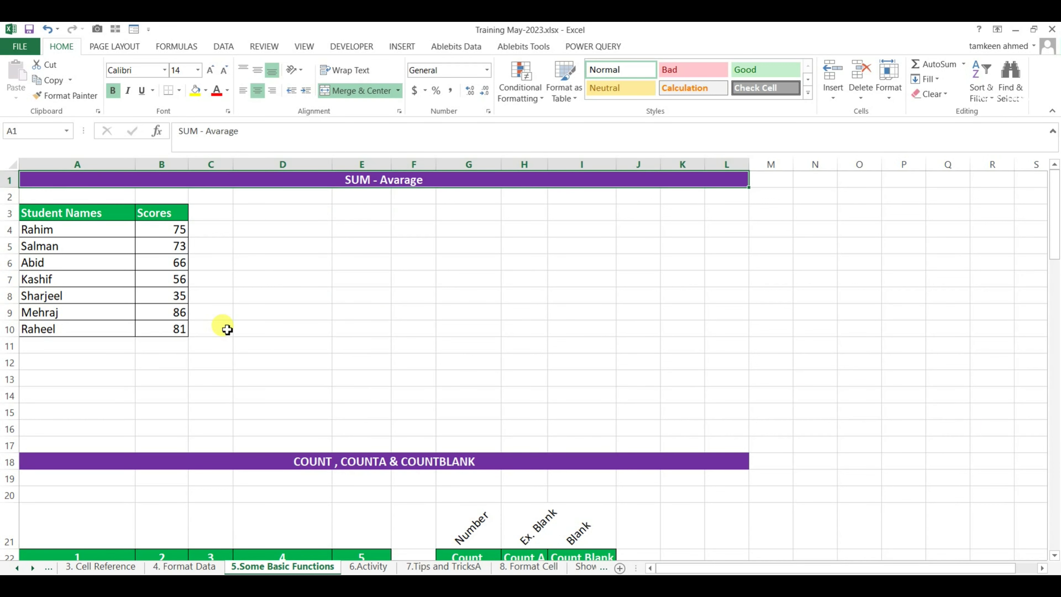
key(Down)
key(Down)
key(Down)
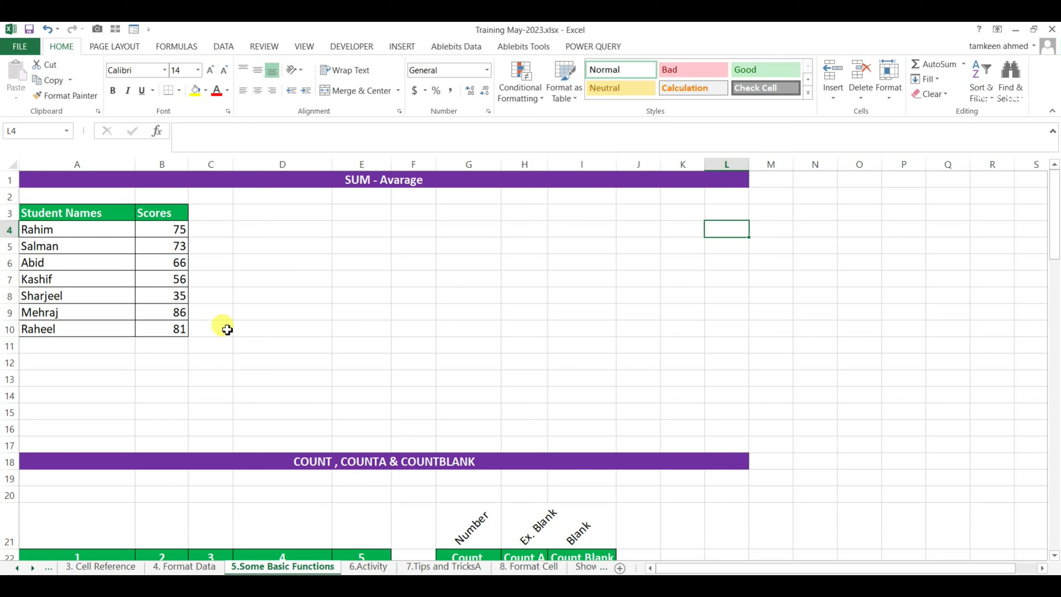
key(Down)
key(Down)
key(Left)
key(Left)
key(Left)
key(Left)
key(Down)
key(Down)
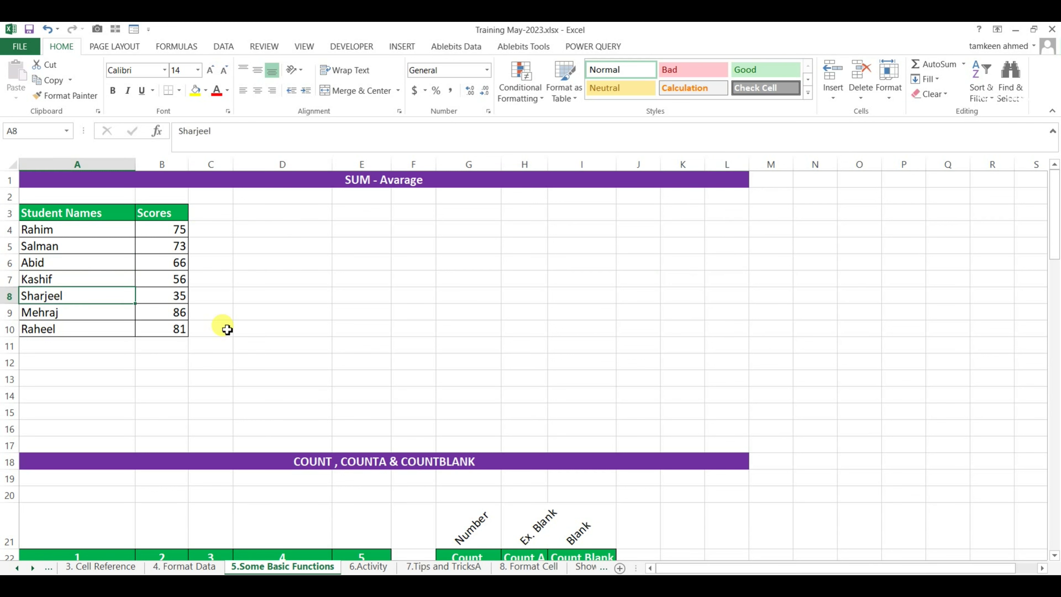
key(Down)
key(Down)
key(Down)
key(Right)
key(Right)
key(Right)
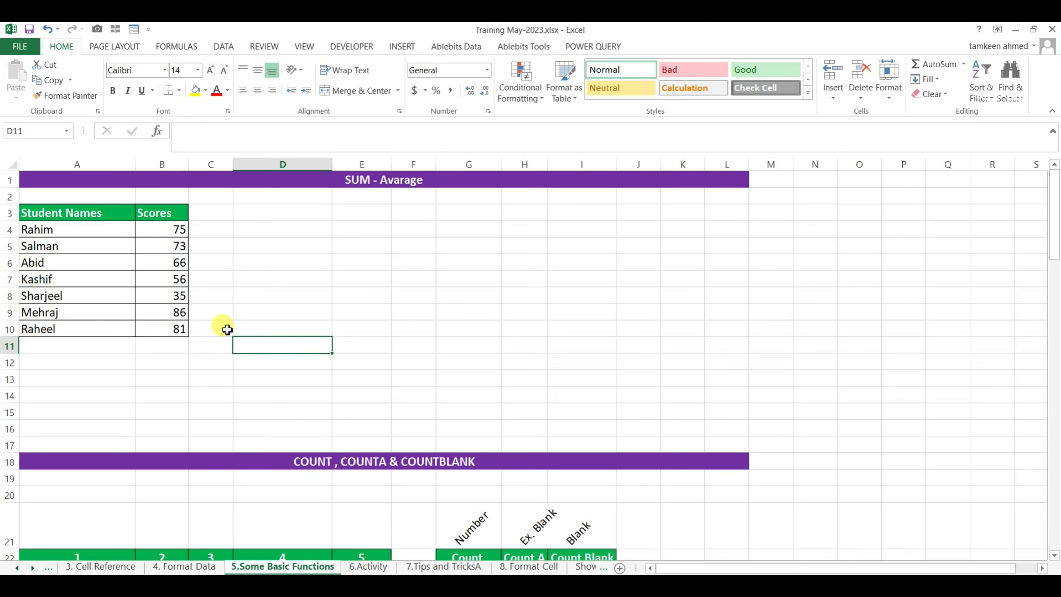
Enter =sum(B4+B5) in D11 to add Rahim's and Salman's scores, giving 148
text(=)
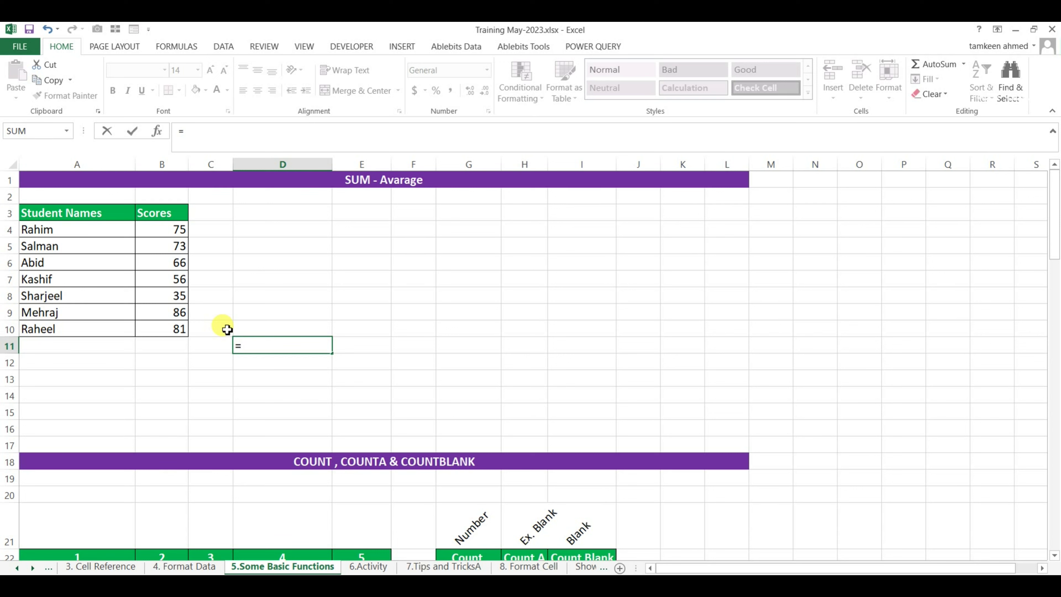
text(su)
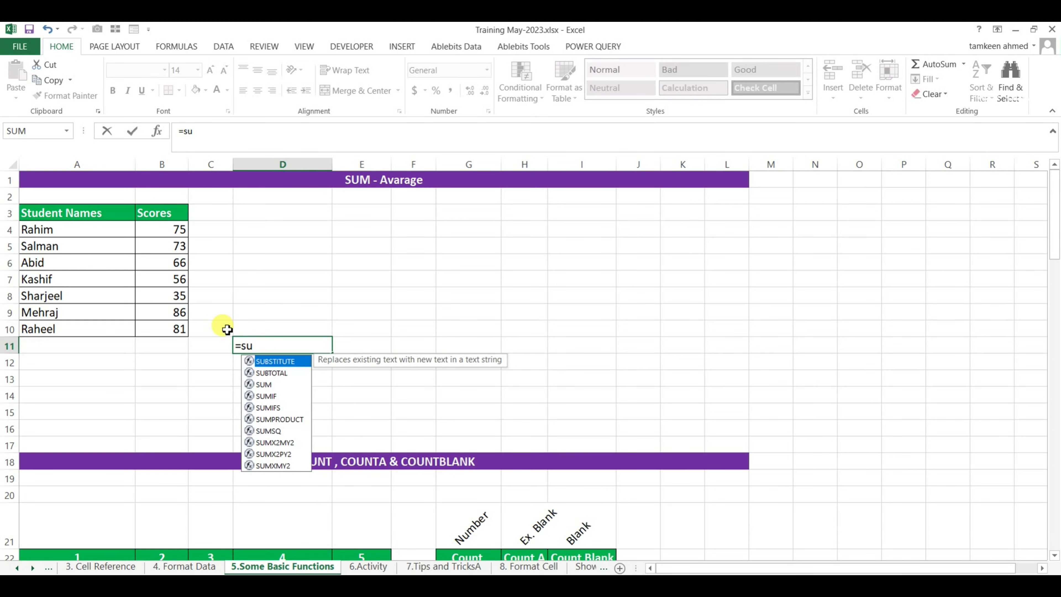
text(m)
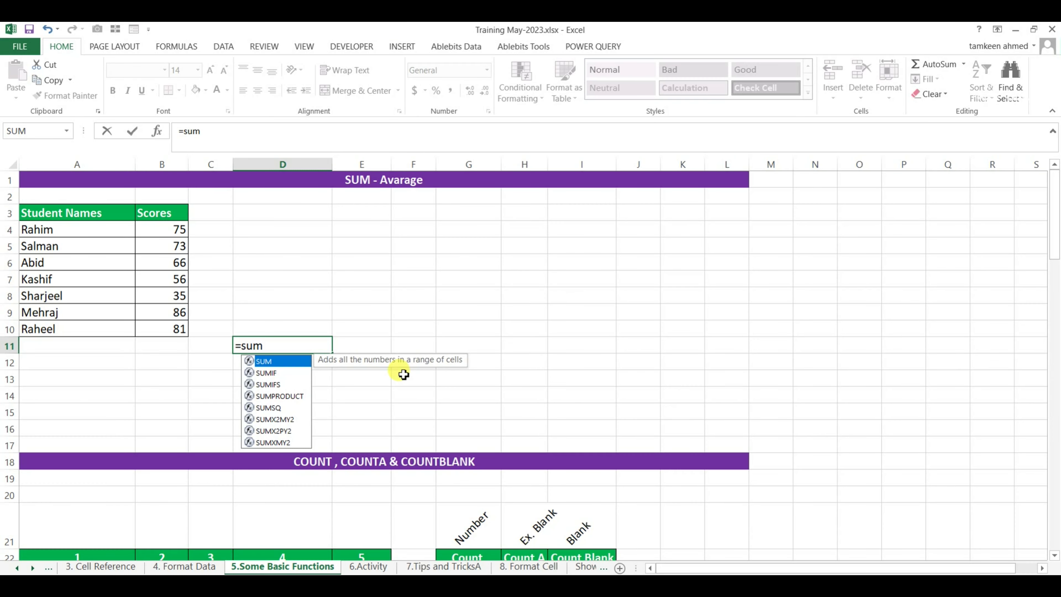
text(()
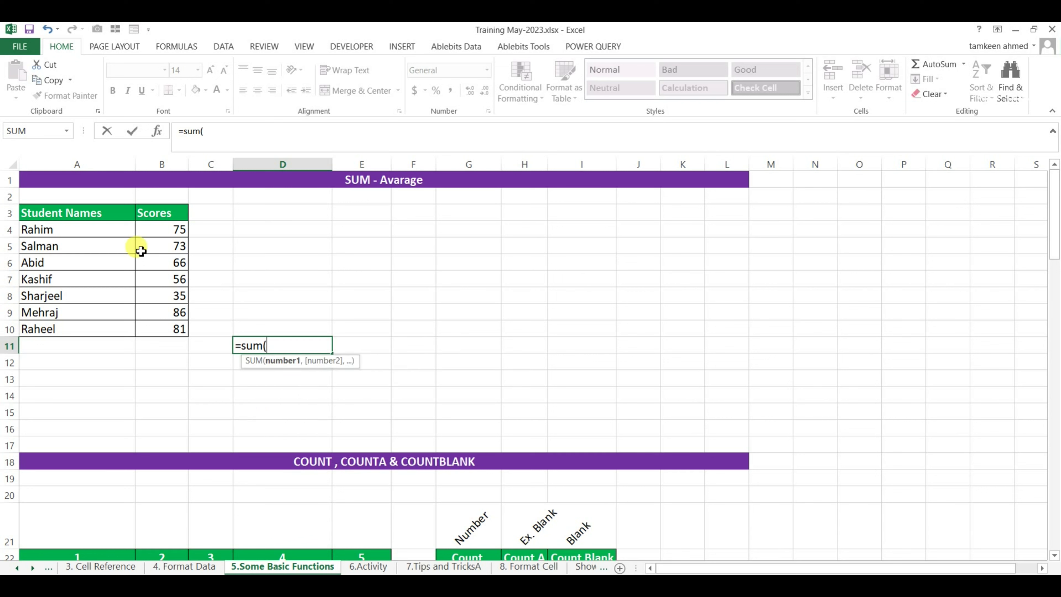
click(178, 233)
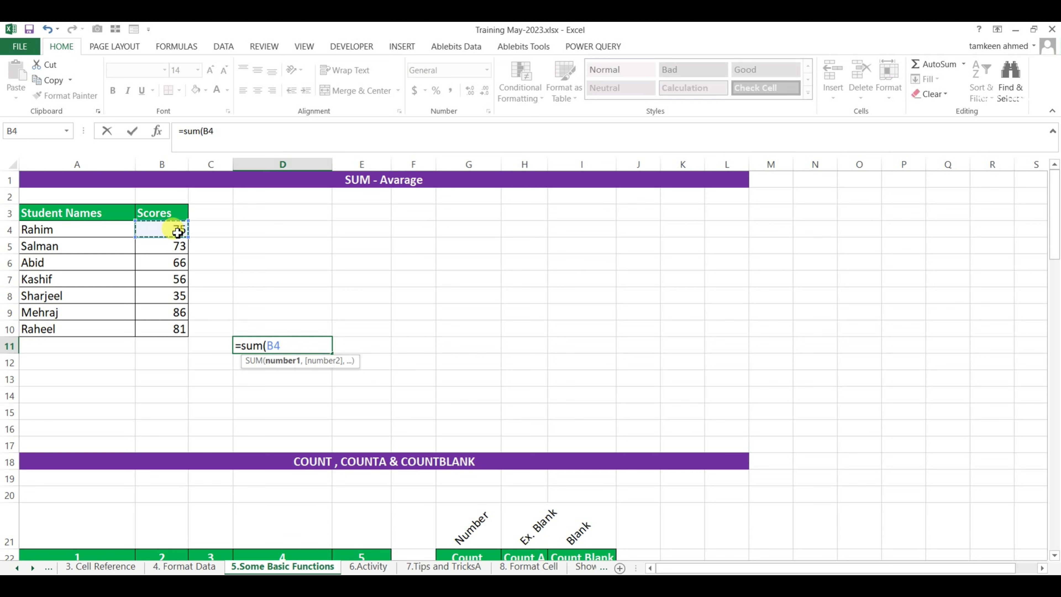
text(+)
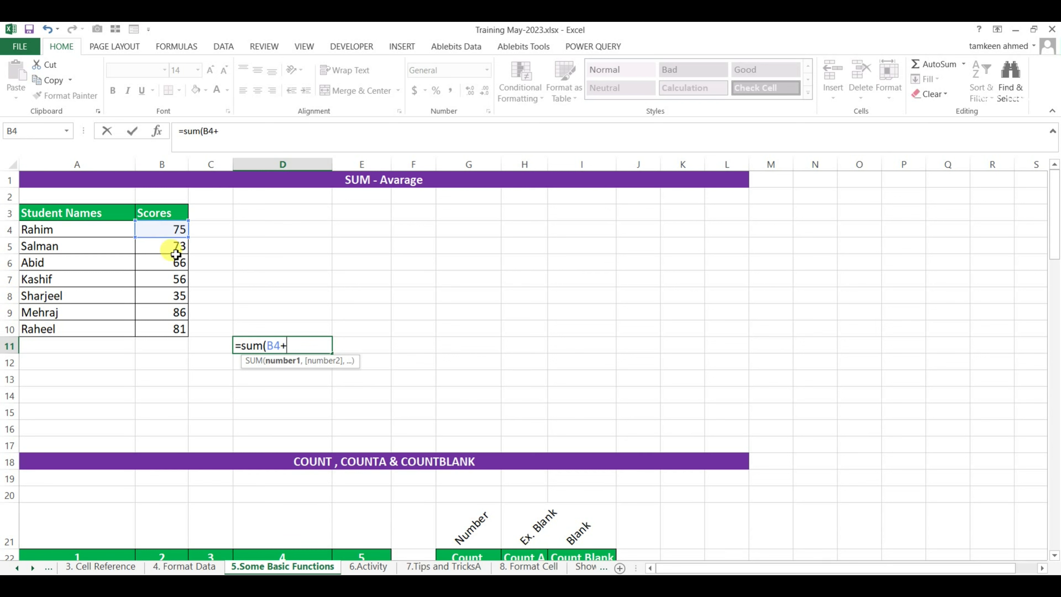
click(178, 247)
text())
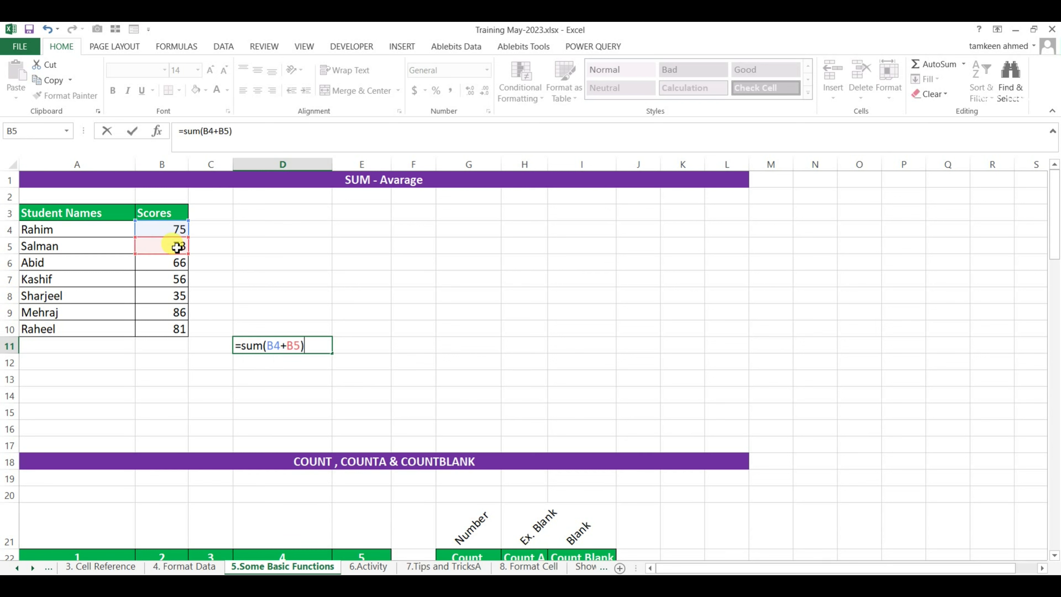
key(Return)
Move to B11 and begin a new =sum( formula there
key(Left)
key(Up)
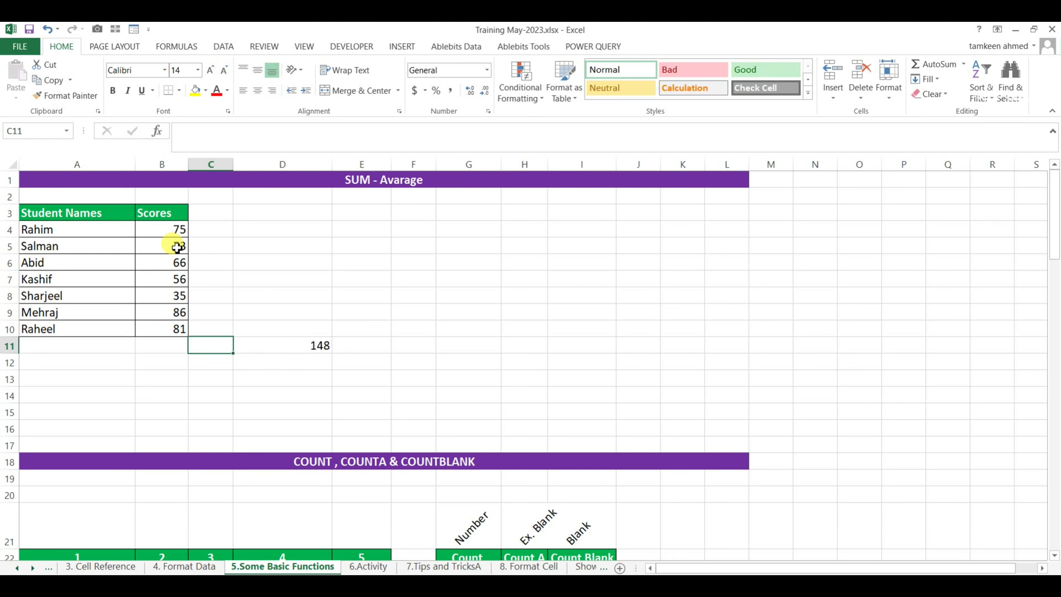
key(Left)
text(=sum()
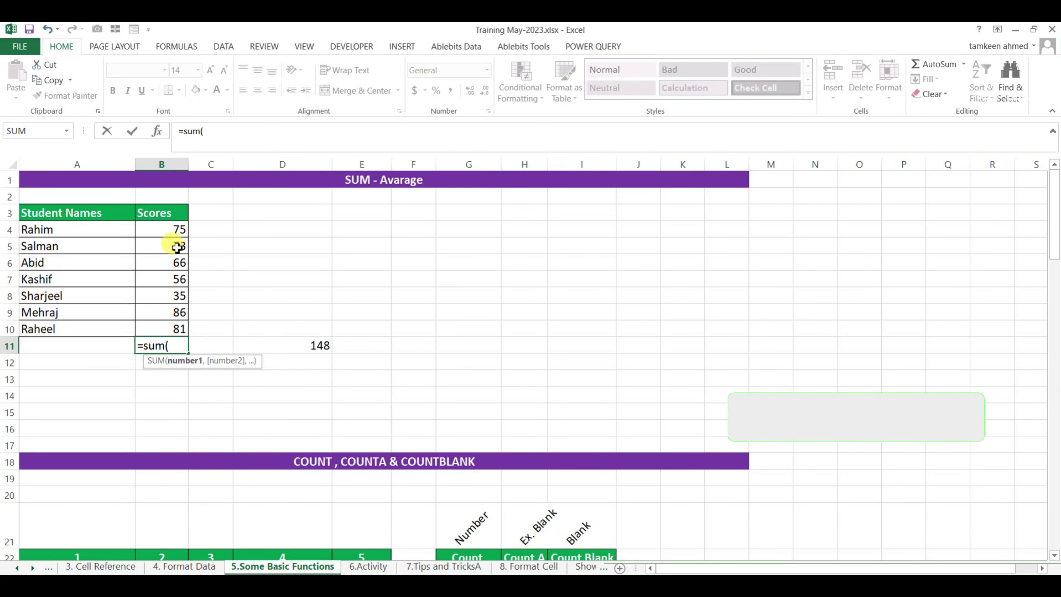
Finish B11 as =sum(B4:B10), totalling all seven scores to 472
click(175, 230)
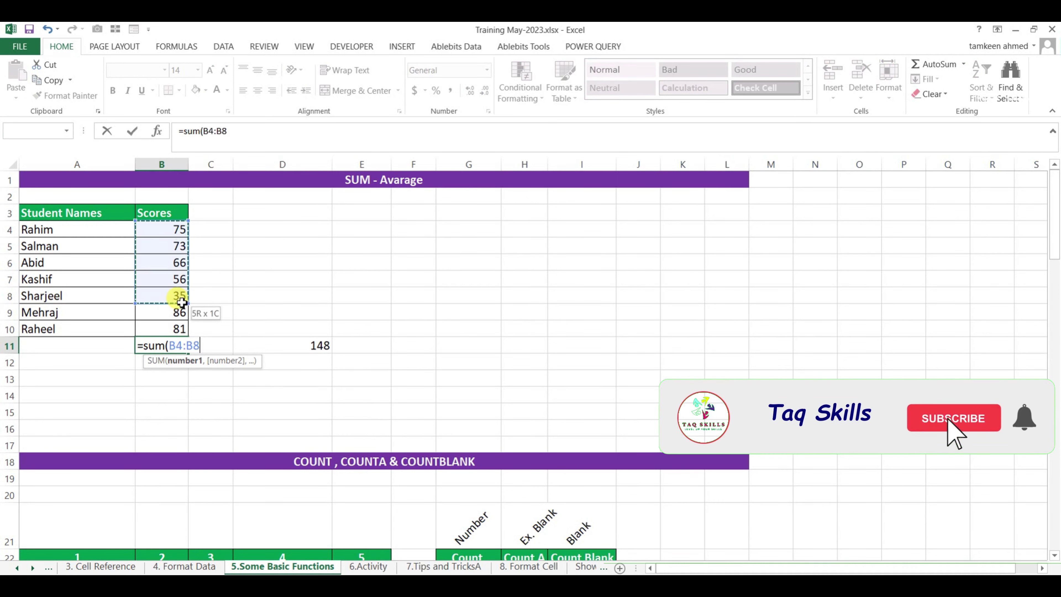
drag(180, 242, 179, 329)
text())
key(Return)
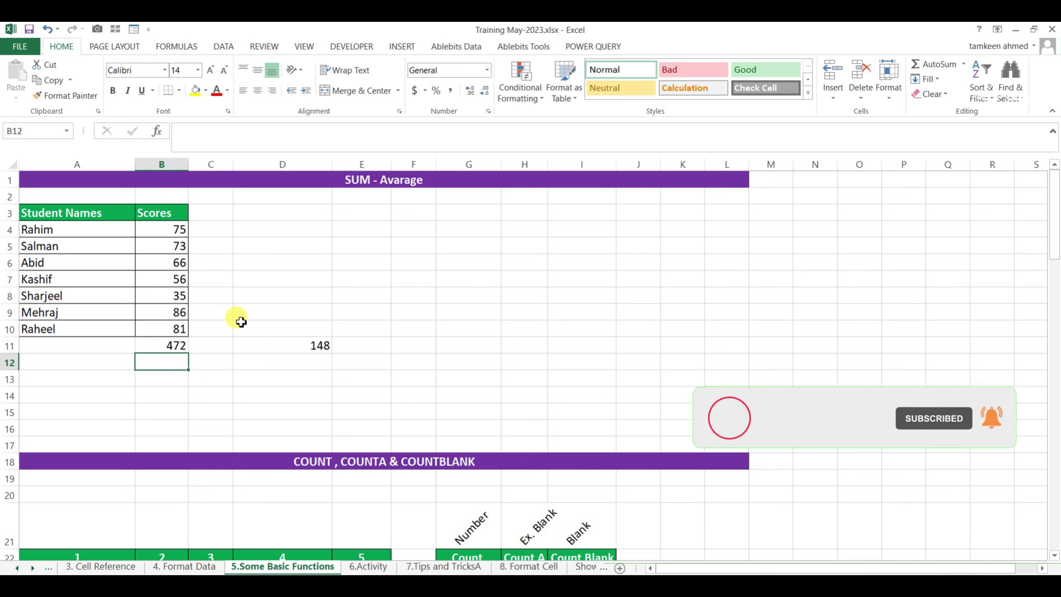
Undo it, re-create the total with AutoSum as =SUM(B4:B10), then clear B11
key(ctrl+z)
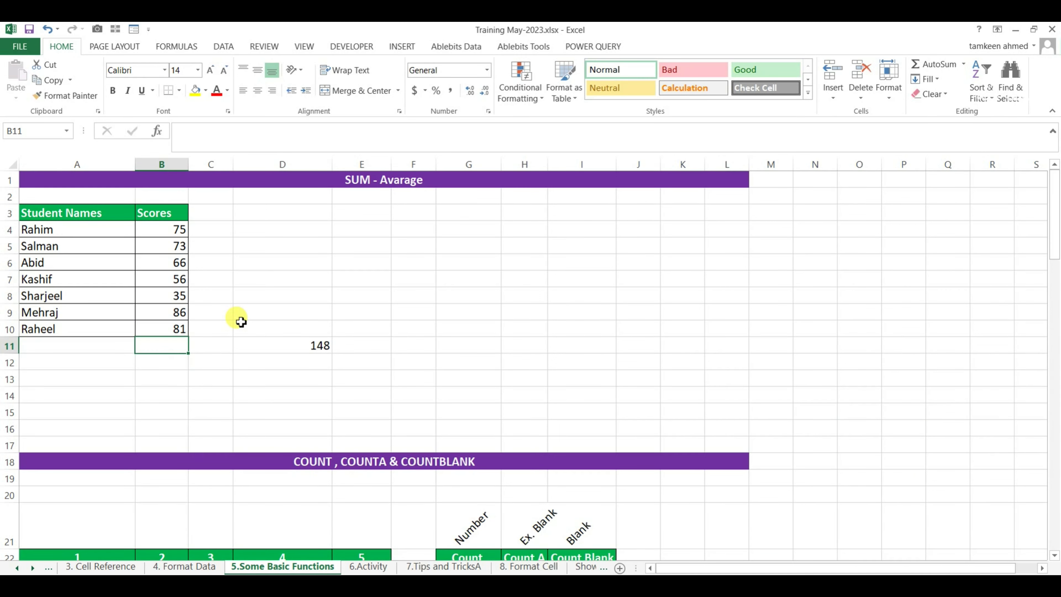
key(alt+equal)
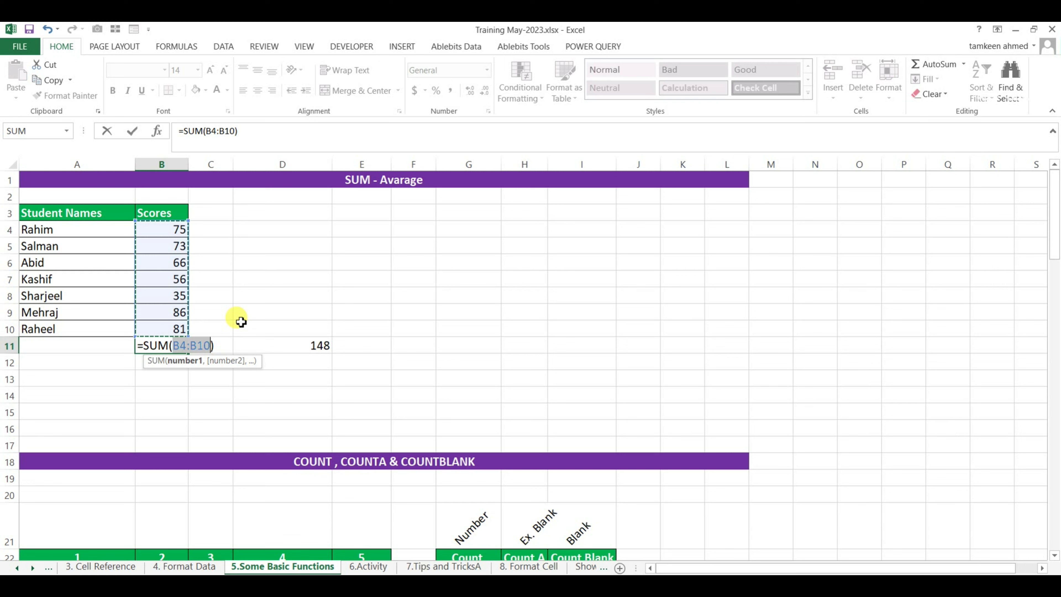
key(Return)
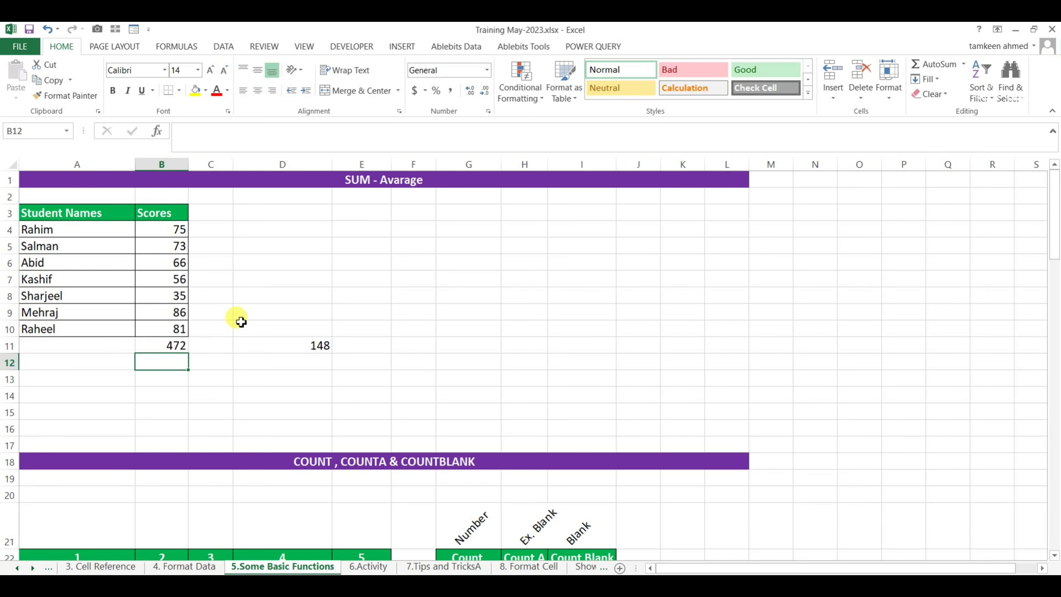
key(Up)
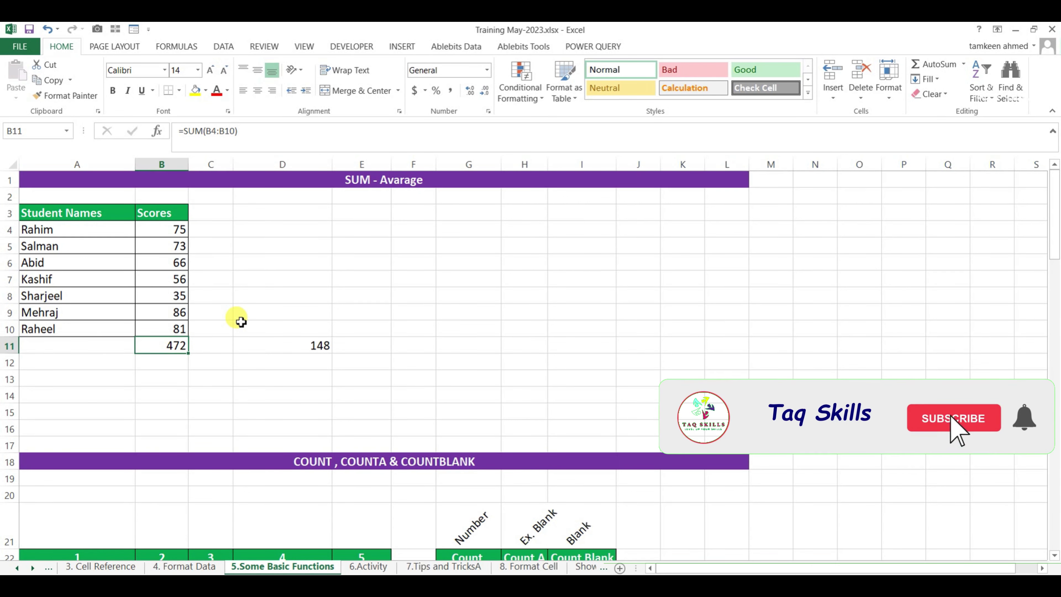
key(Delete)
Enter =AVERAGE(B4:B10) in B11 so it returns 67.4286
text(=)
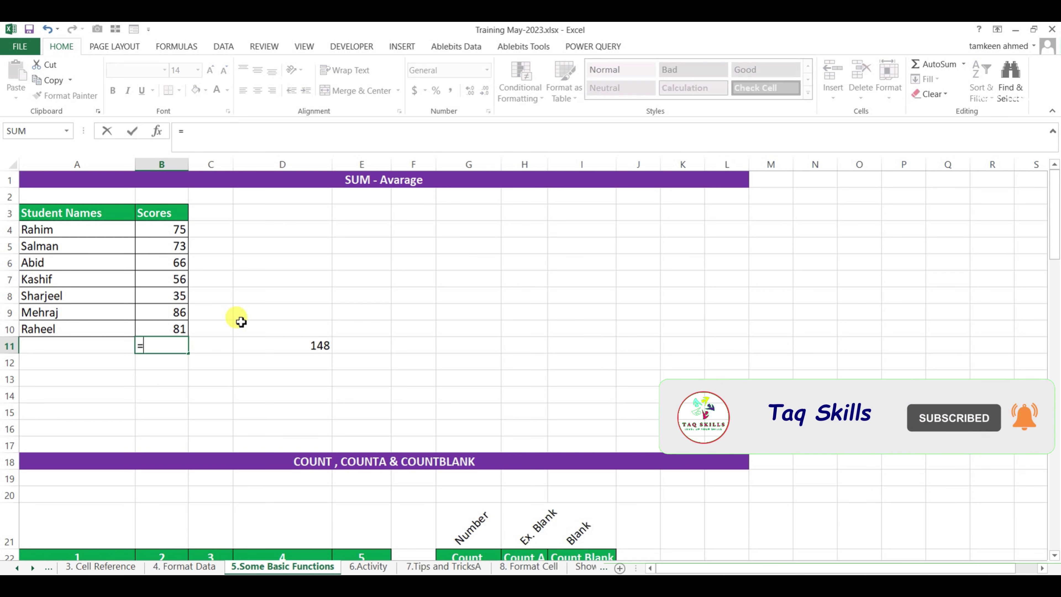
text(ave)
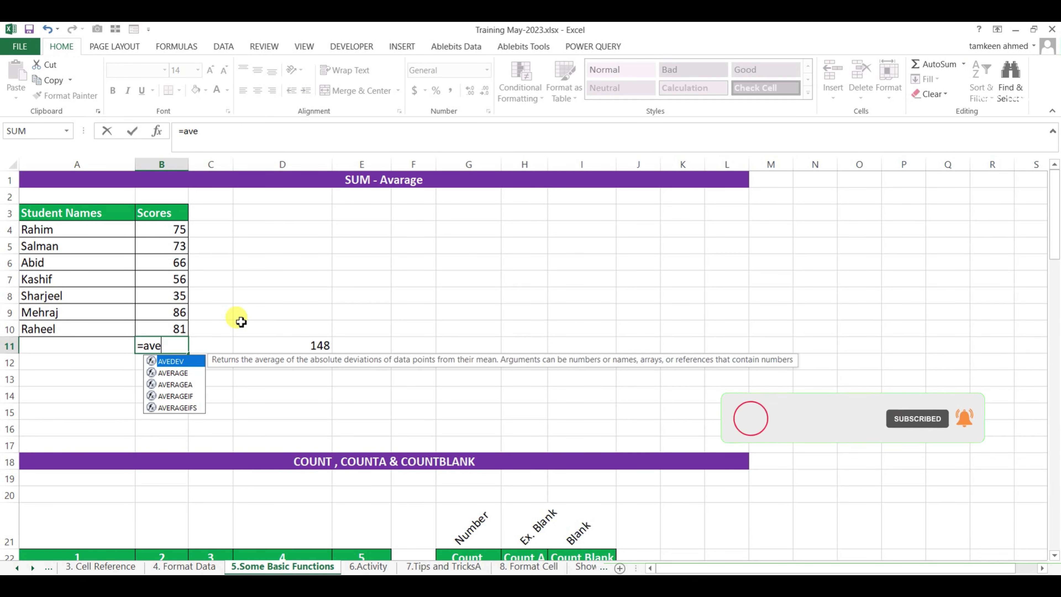
text(r)
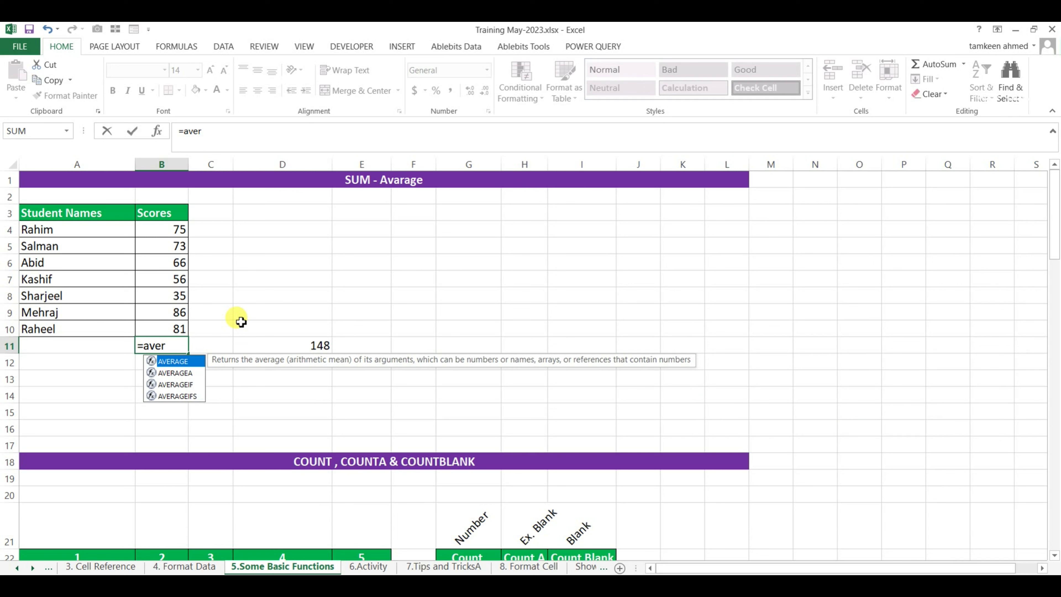
key(Tab)
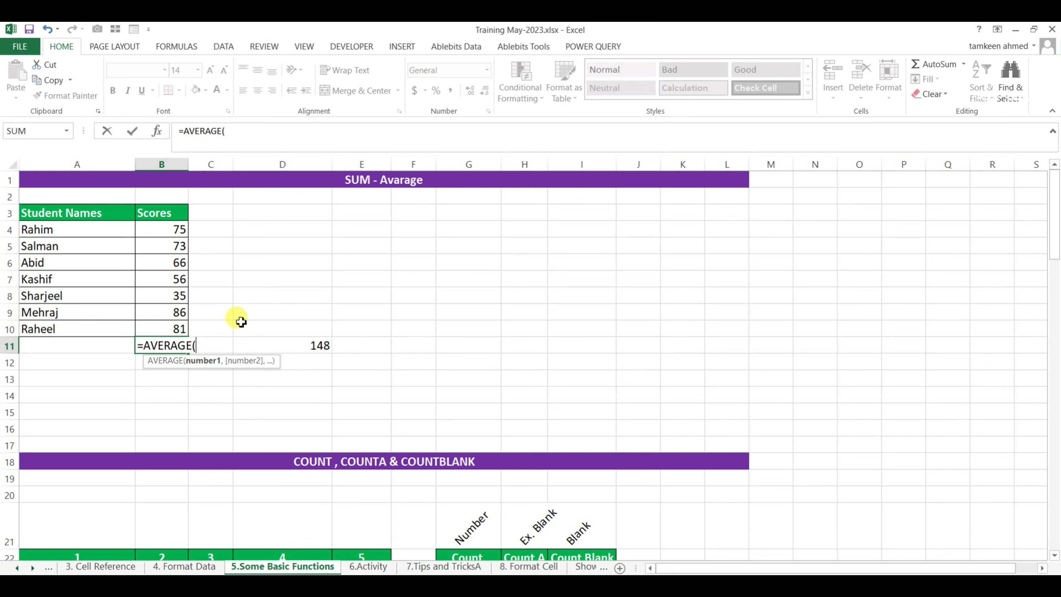
drag(181, 229, 181, 325)
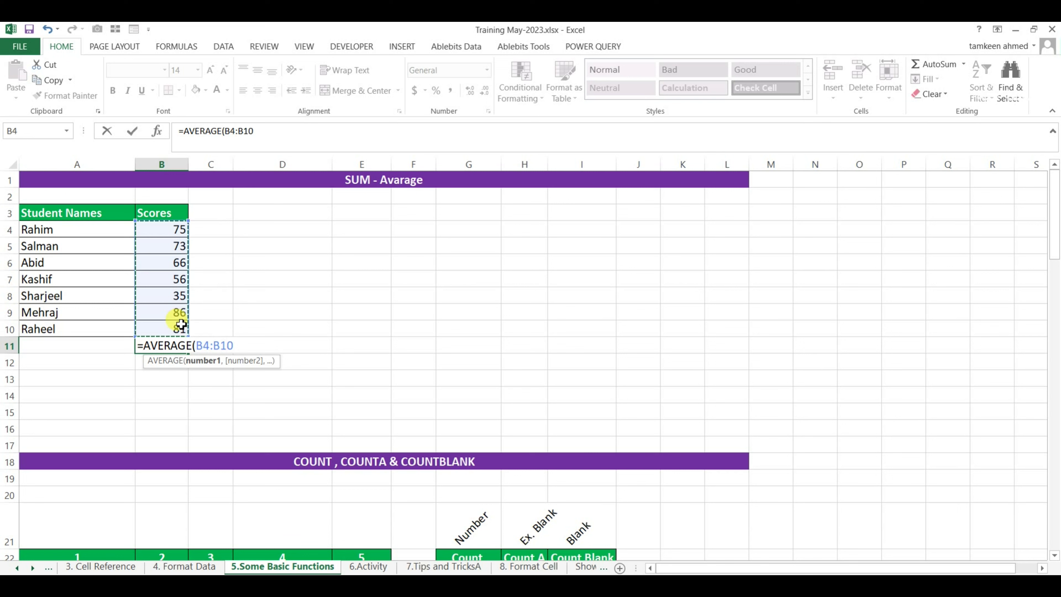
text())
key(Return)
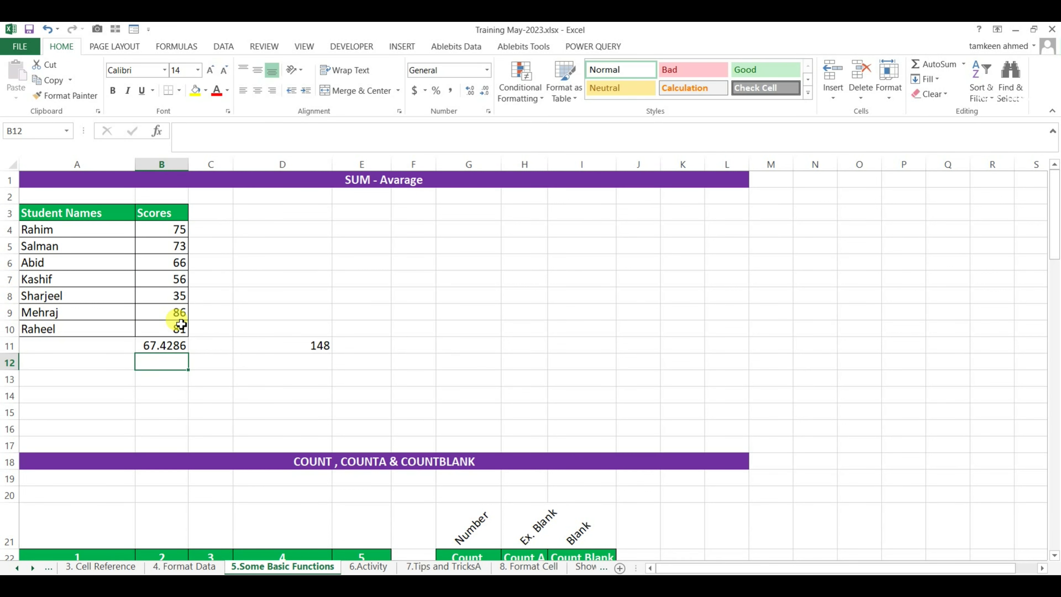
key(Up)
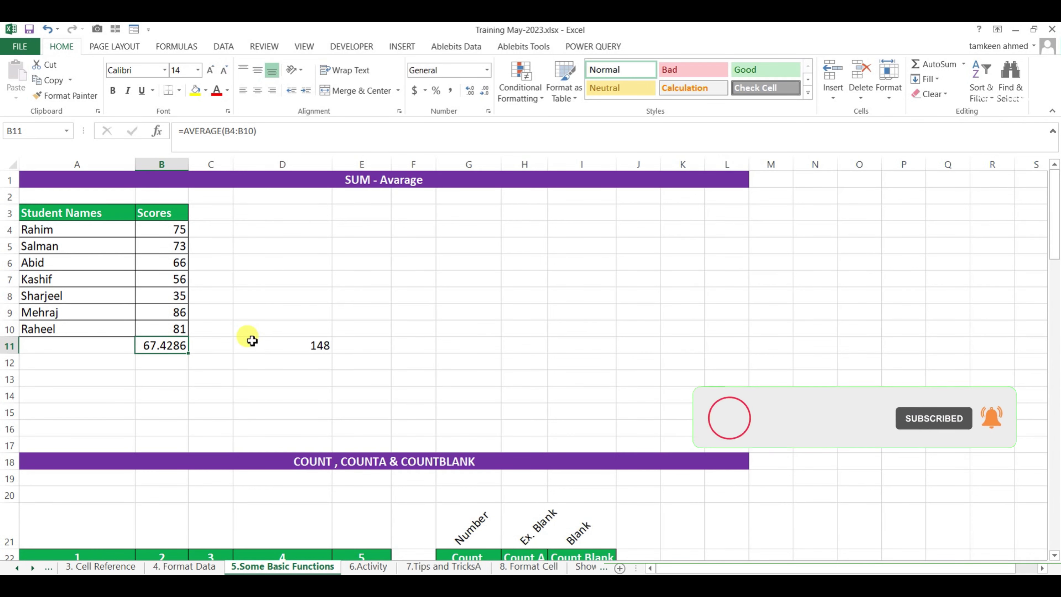
Scroll down to the COUNT, COUNTA & COUNTBLANK table and select cell G23
scroll(252, 341, down, 1)
scroll(252, 341, down, 4)
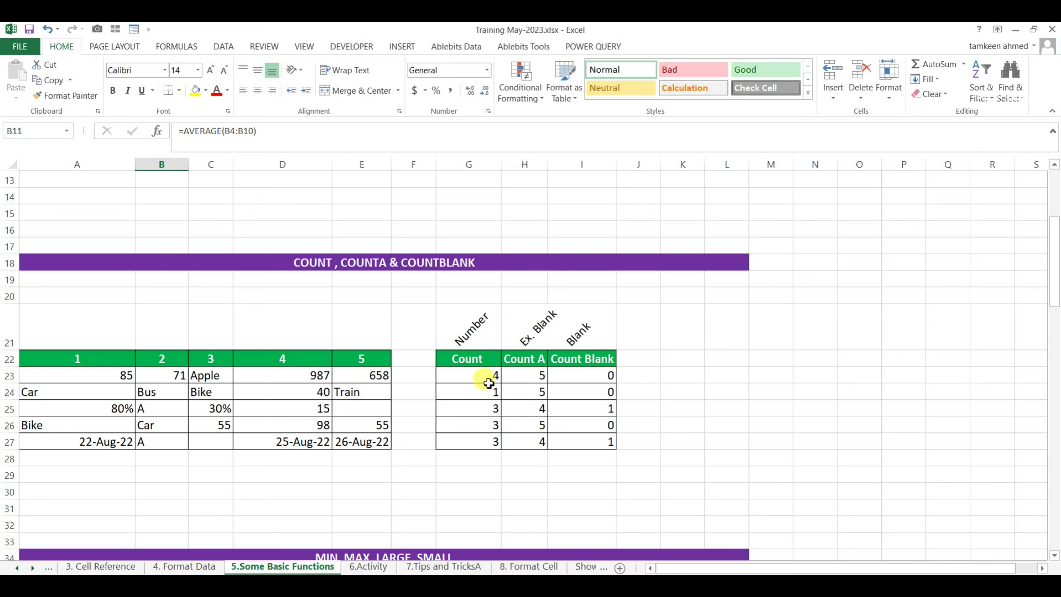
click(485, 376)
Enter =COUNT(A23:E23) in G23 and fill it down to G27, giving 4, 1, 3, 3, 3
text(=)
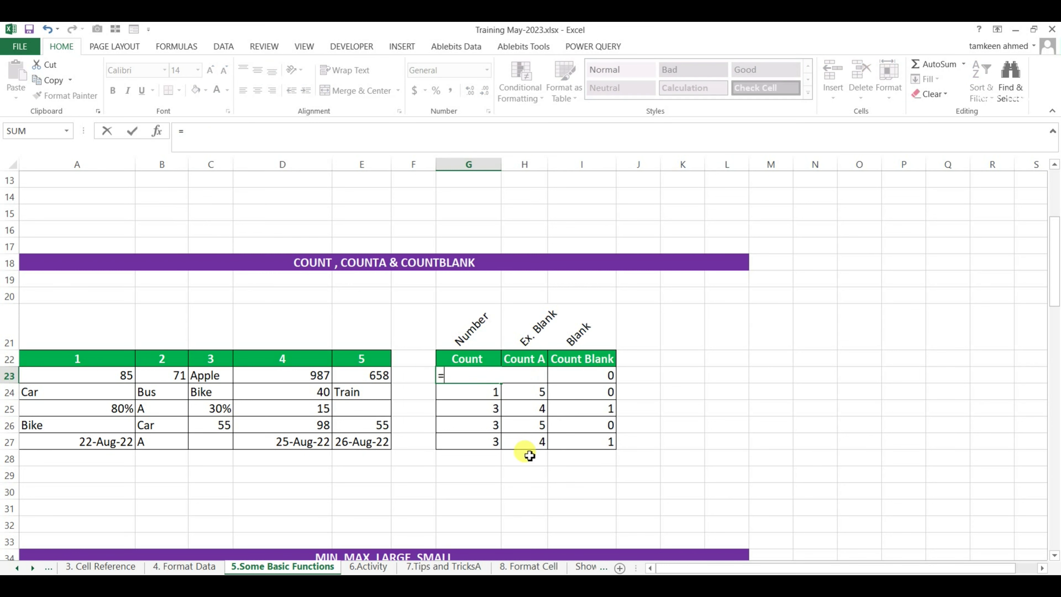
text(count)
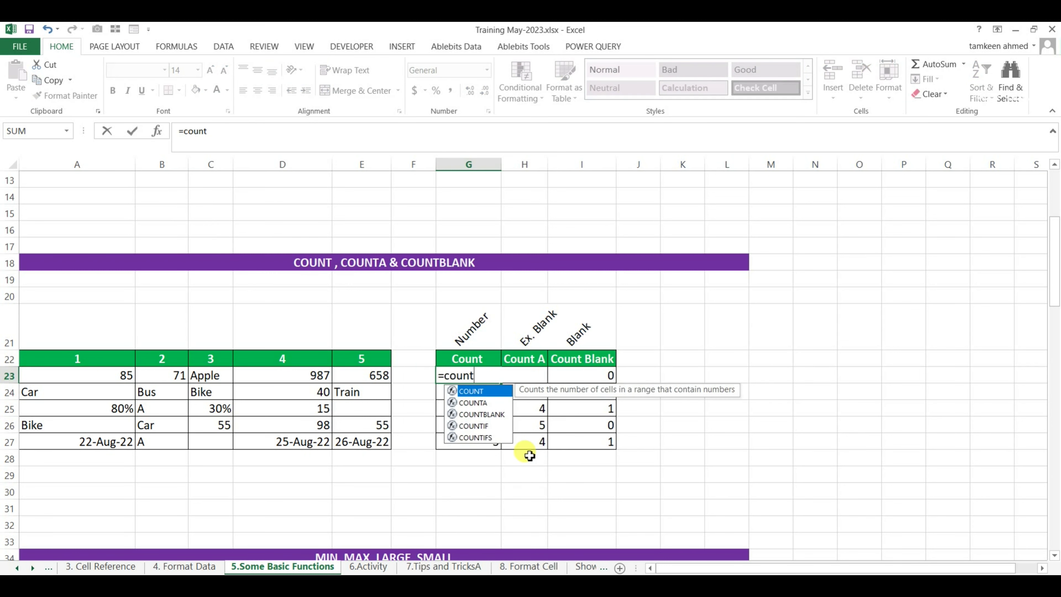
text(()
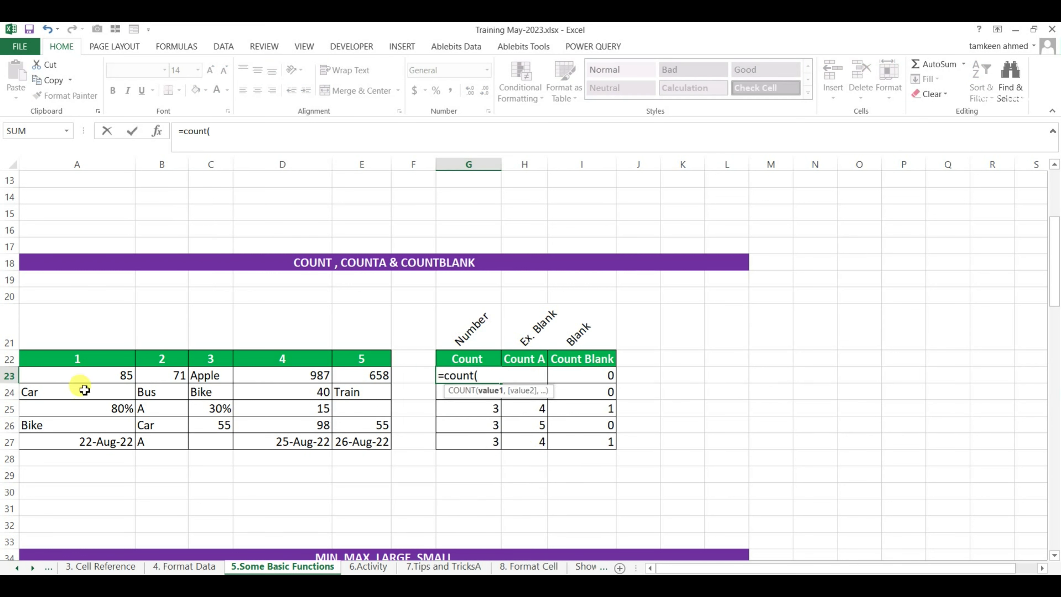
drag(80, 375, 340, 380)
text())
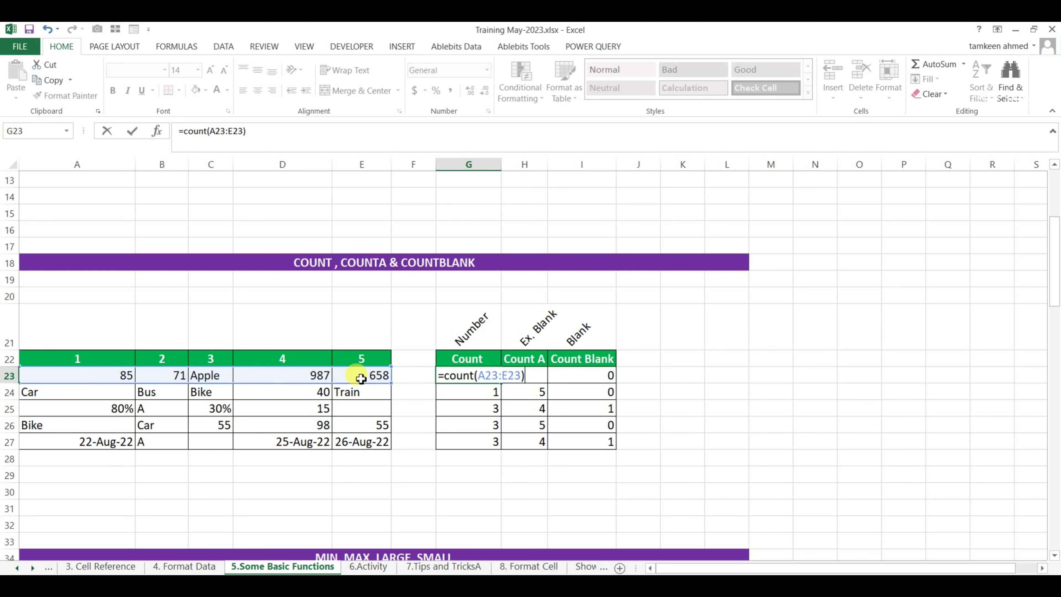
key(Return)
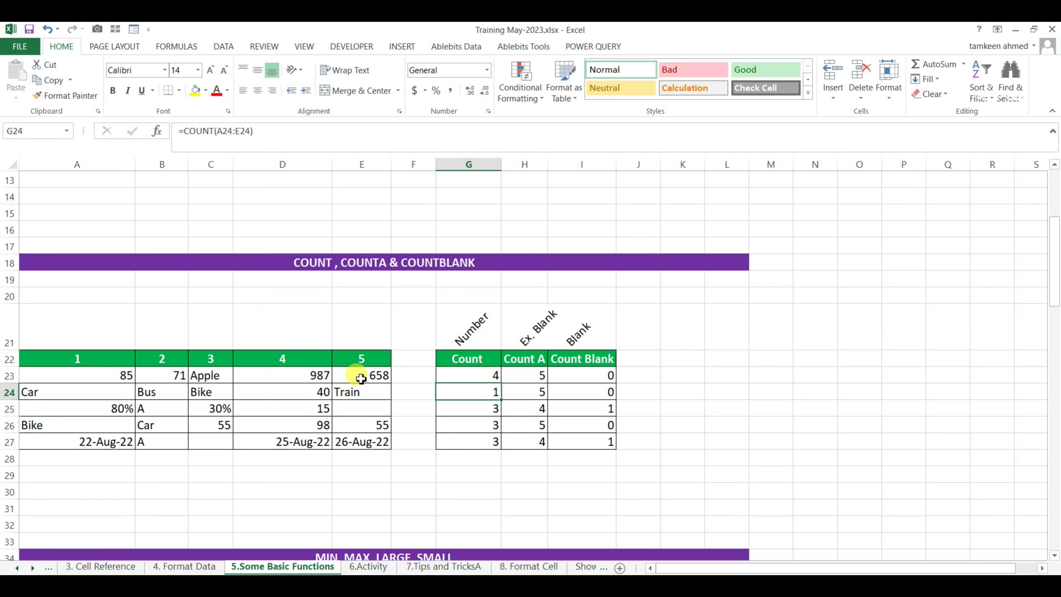
click(476, 376)
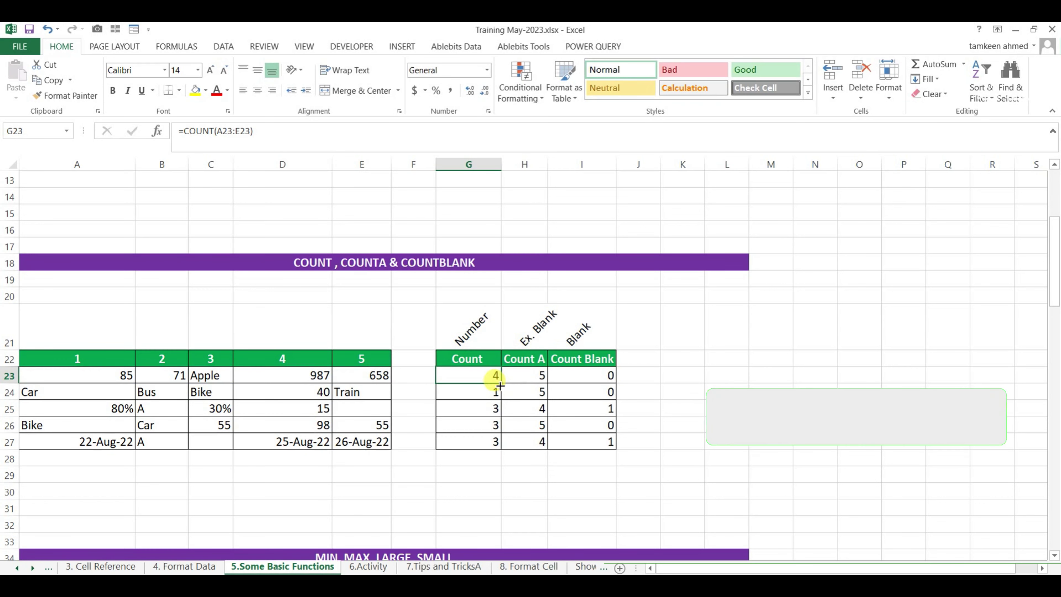
drag(501, 385, 501, 447)
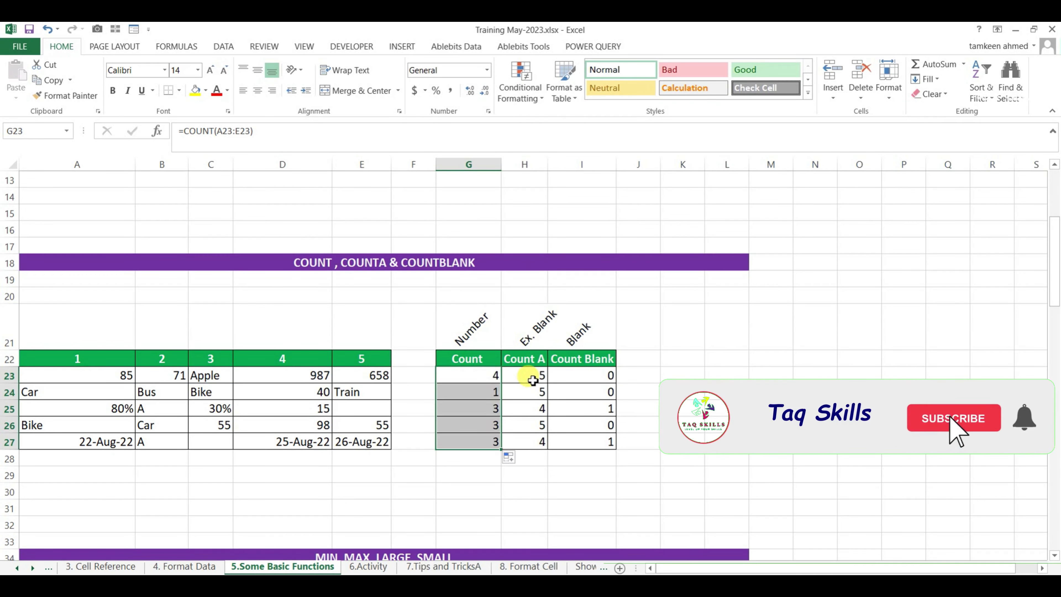
click(533, 376)
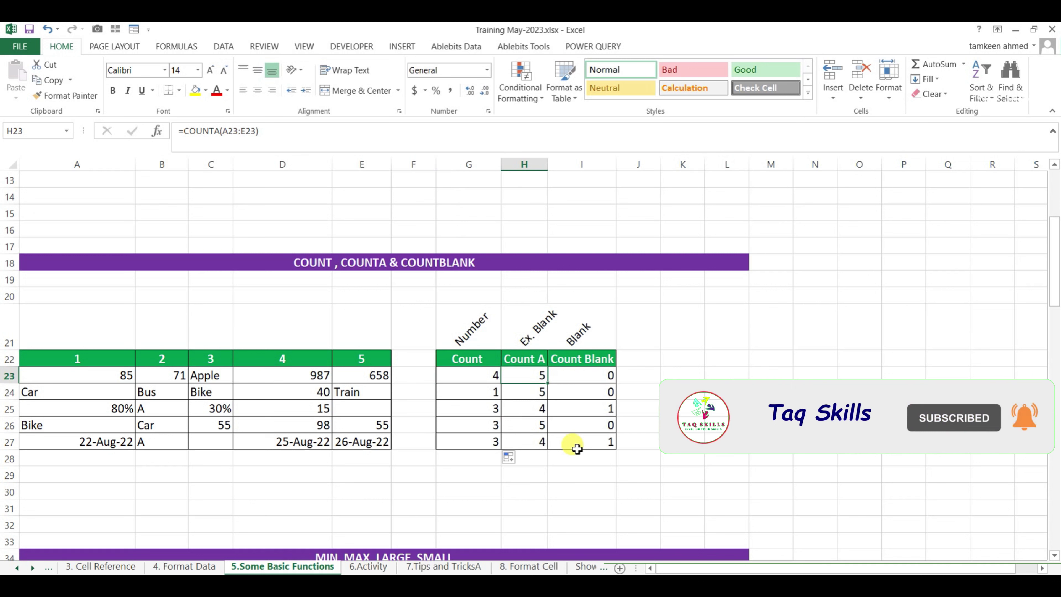
Enter =COUNTA(A23:E23) in H23 and fill it down to H27, giving 5, 5, 4, 5, 4
text(=coun)
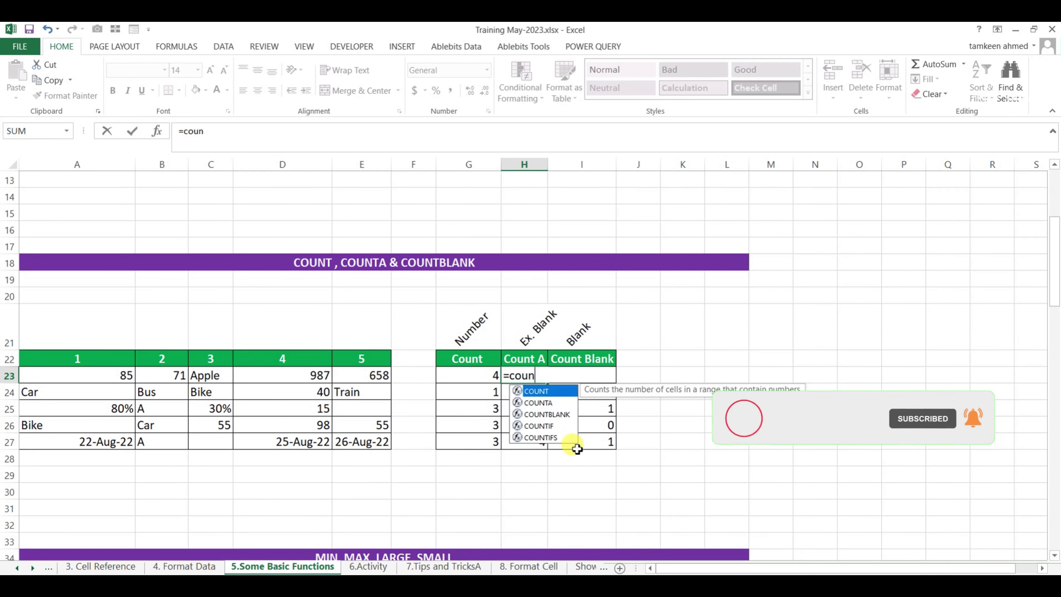
key(Down)
key(Tab)
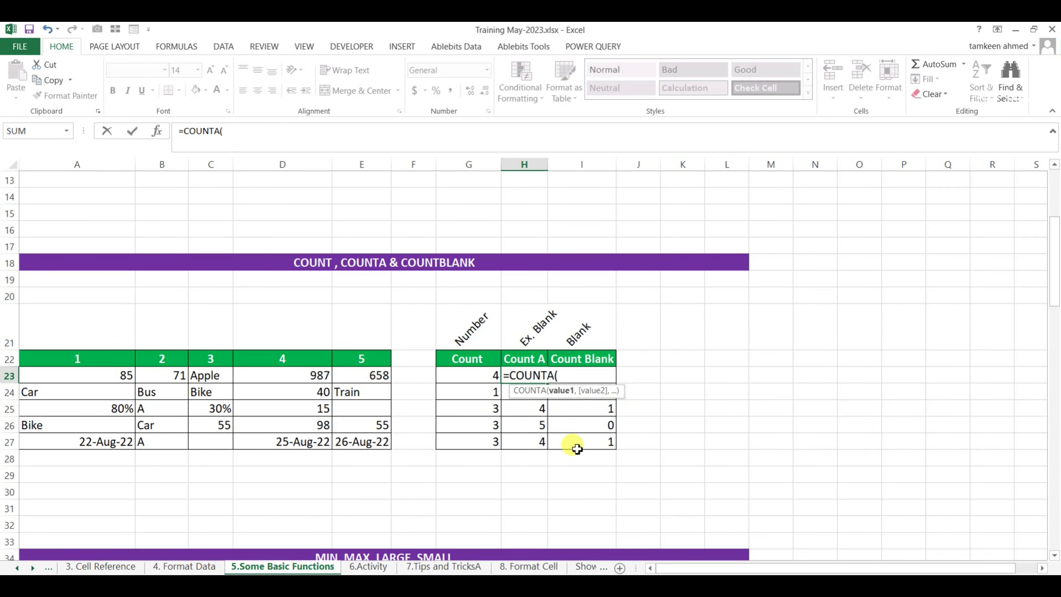
drag(104, 373, 355, 368)
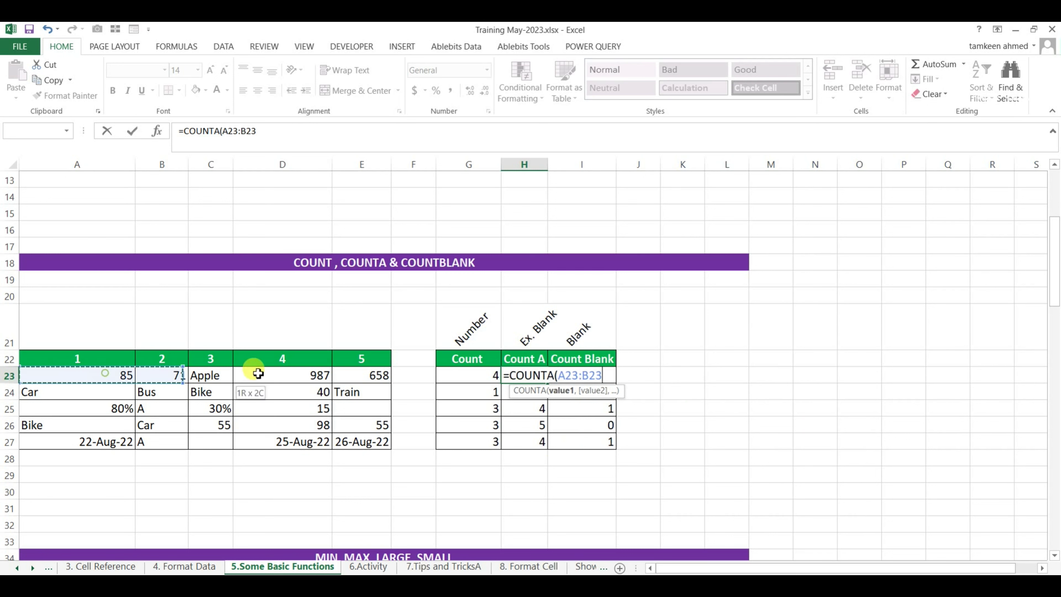
text())
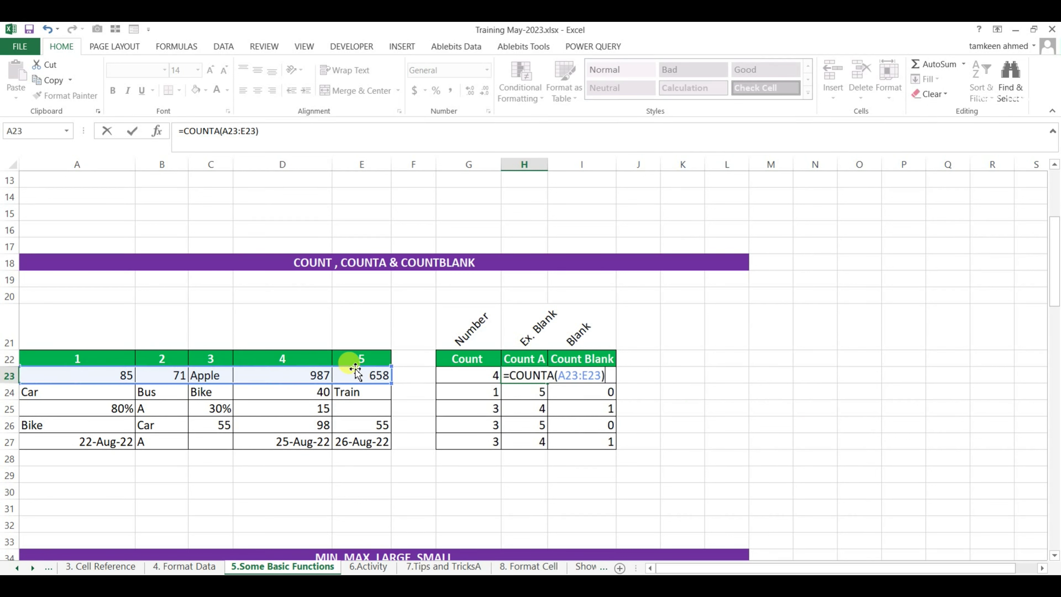
key(Return)
key(Up)
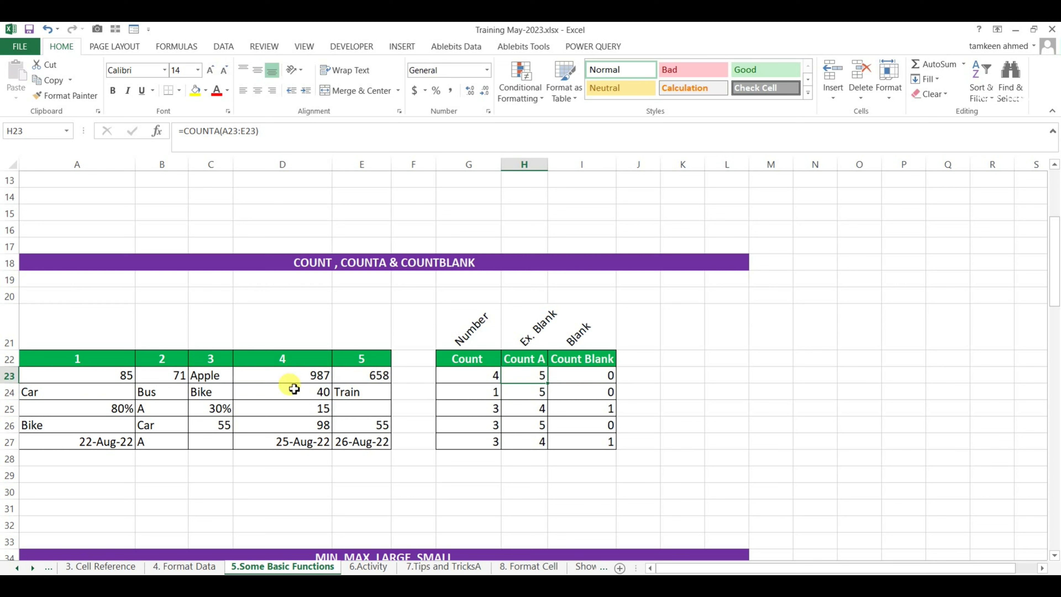
drag(547, 383, 546, 448)
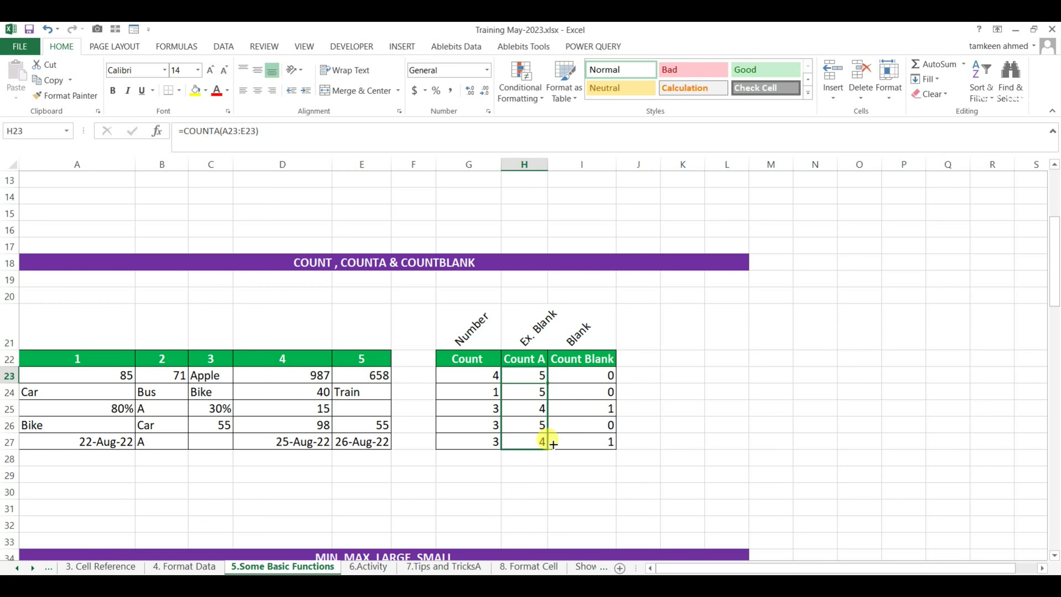
click(606, 375)
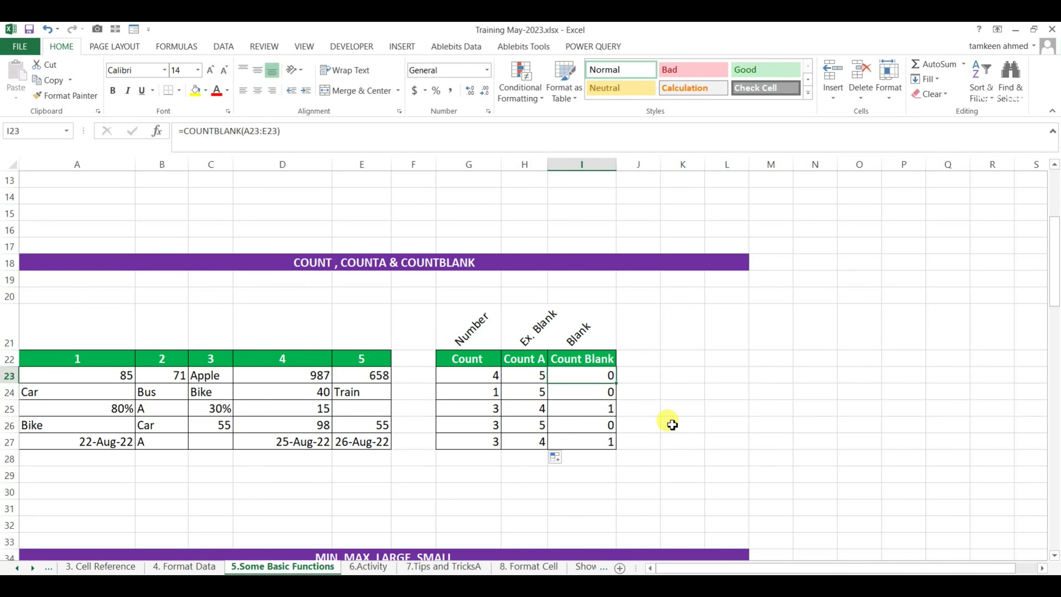
text(=countb)
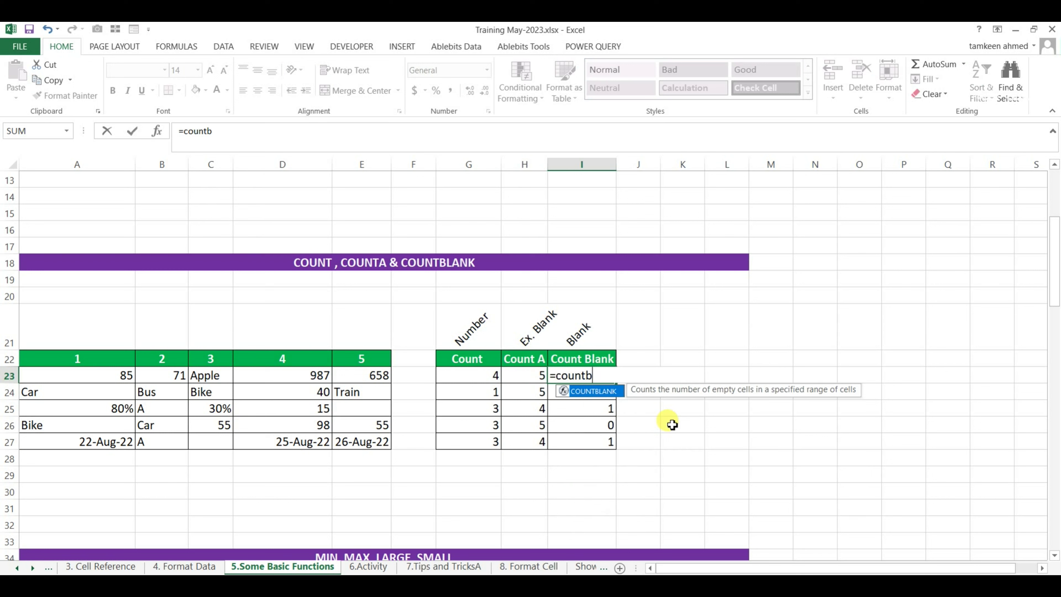
key(Tab)
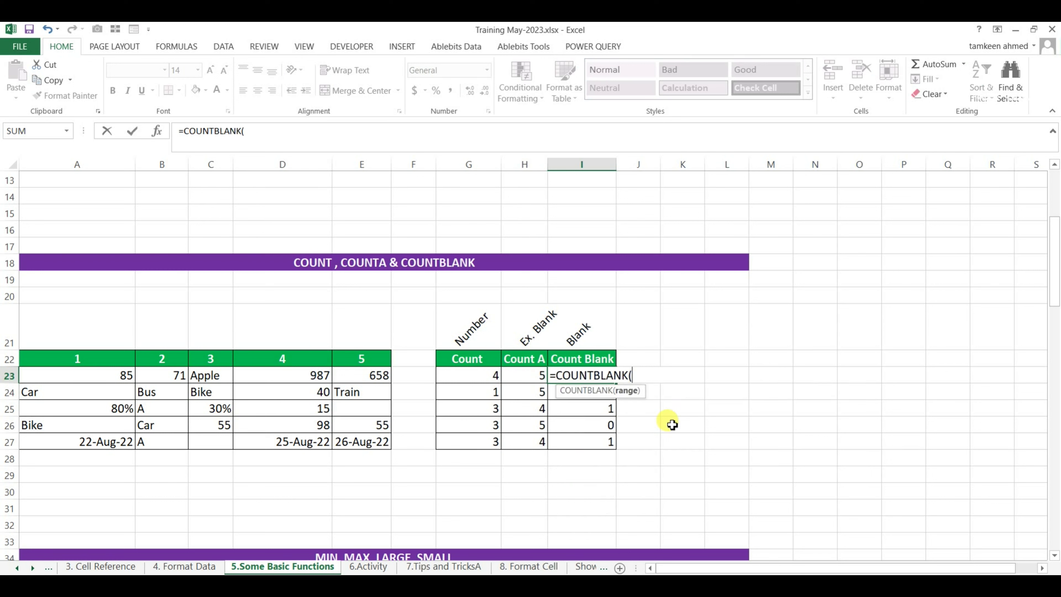
drag(112, 375, 361, 378)
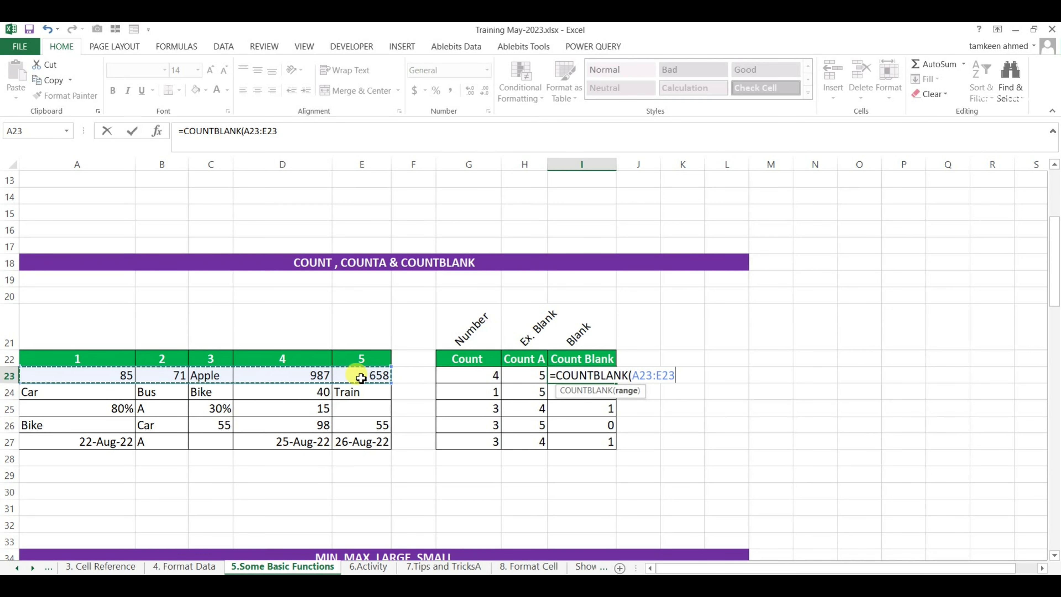
key(Return)
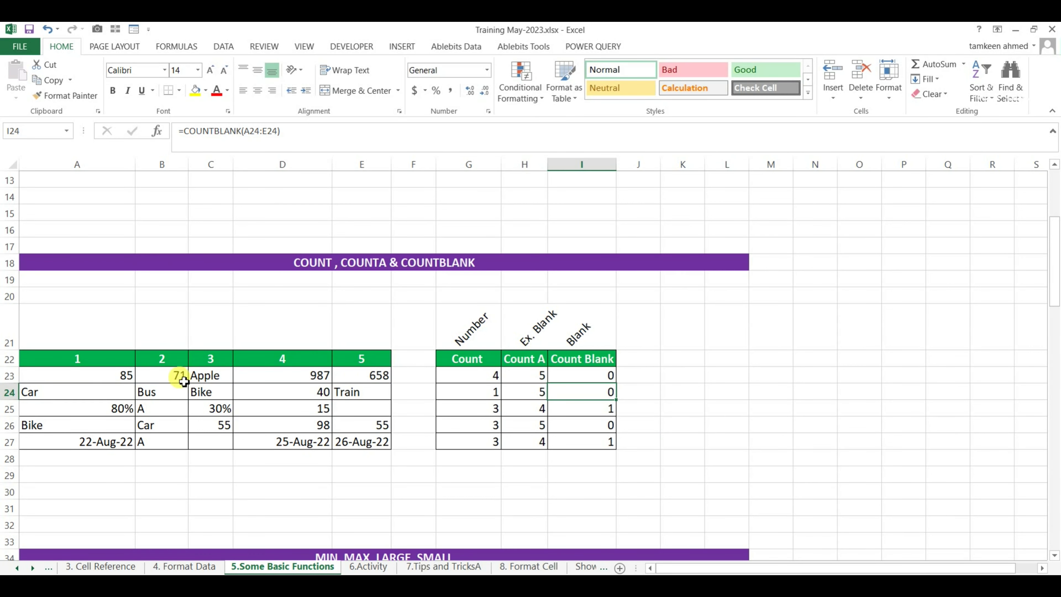
click(89, 375)
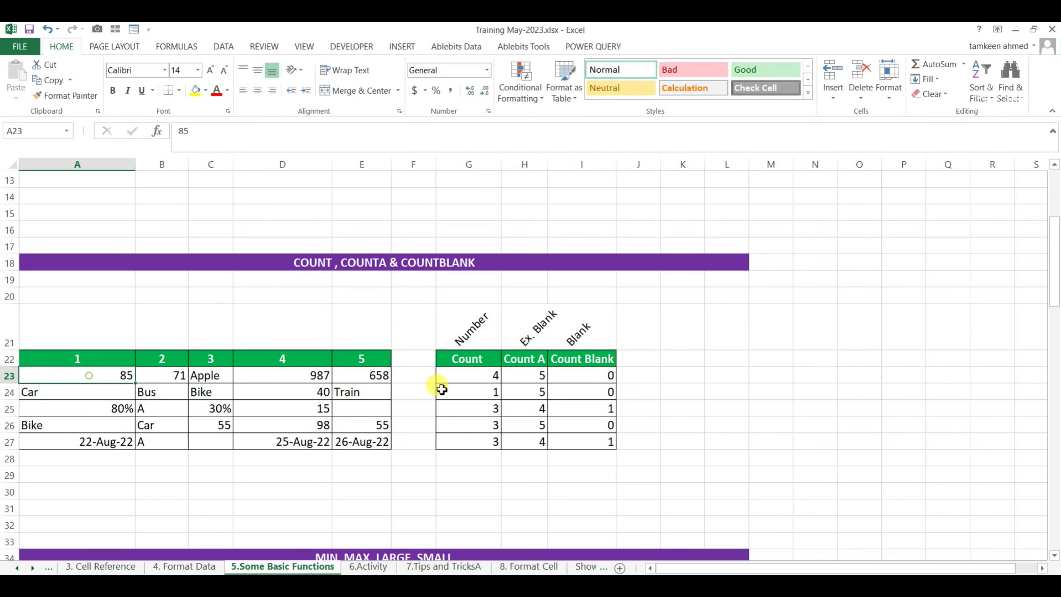
click(472, 375)
click(121, 379)
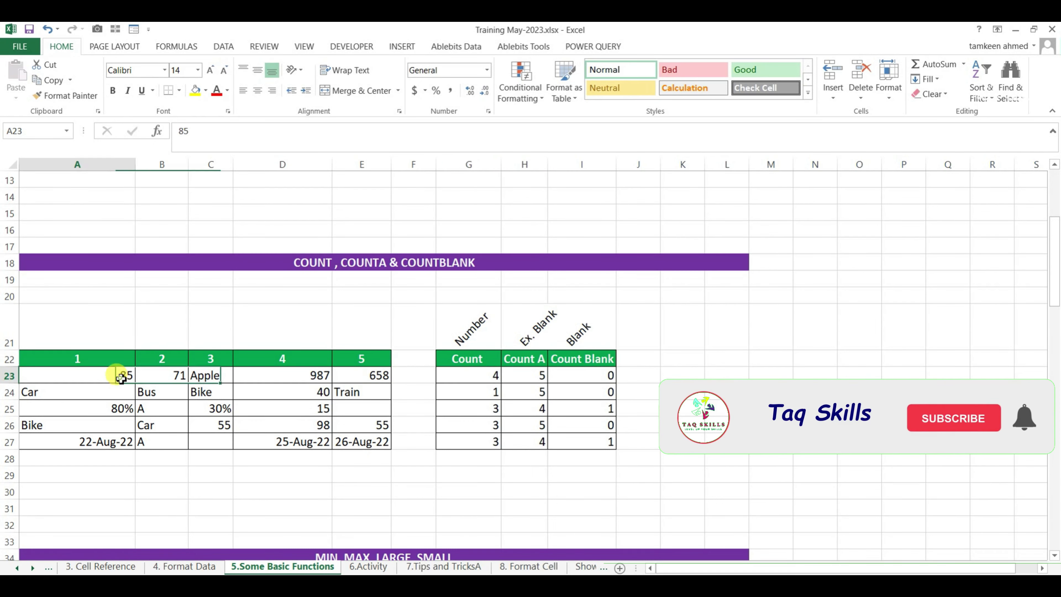
click(180, 375)
click(310, 376)
click(378, 373)
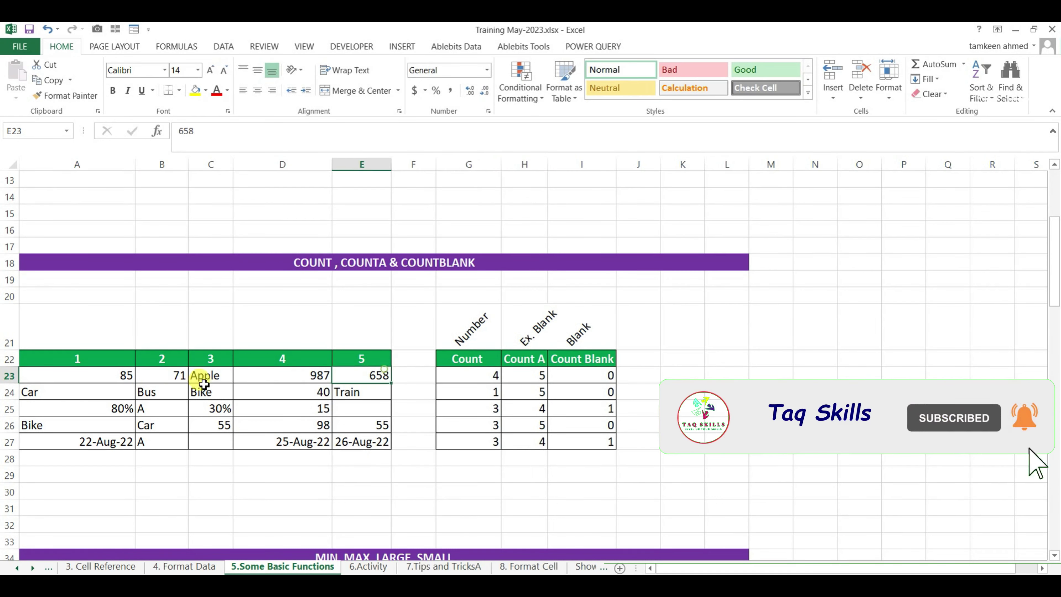
click(207, 376)
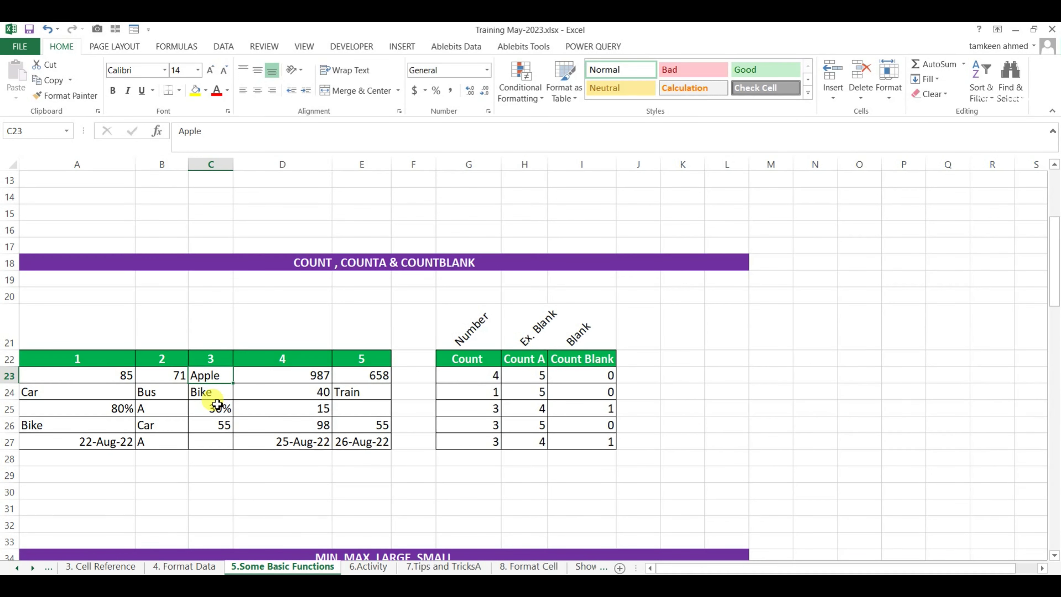
key(Right)
key(Right)
key(Right)
key(Right)
key(Right)
key(Left)
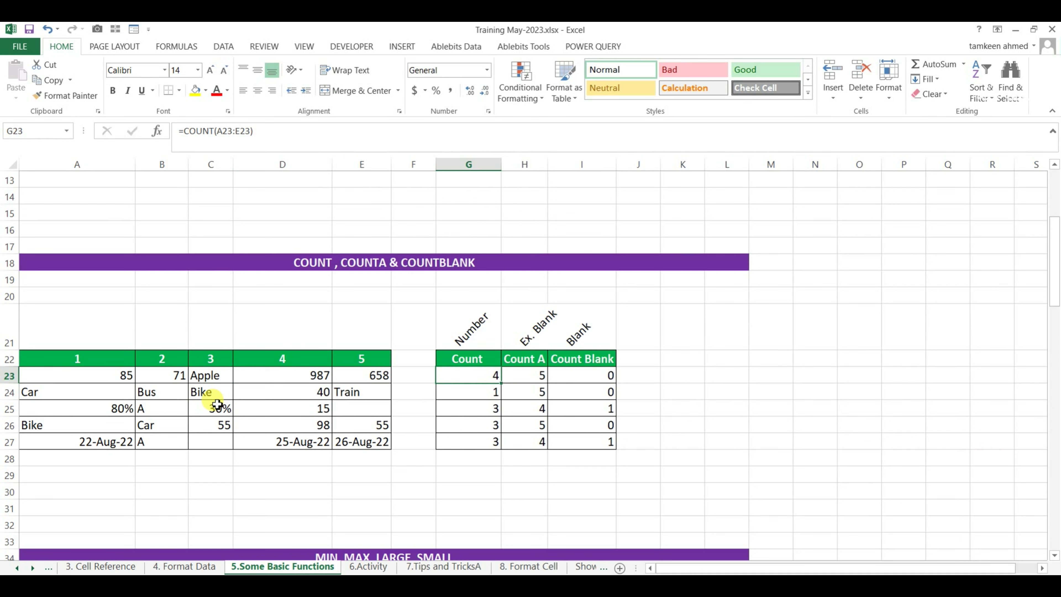
key(Right)
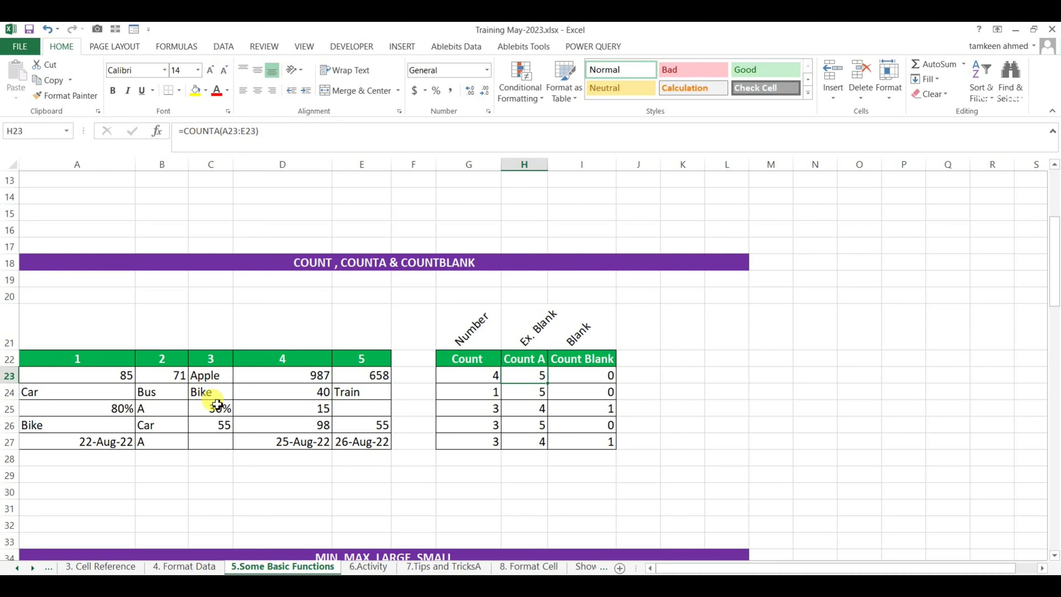
key(Left)
key(Left)
key(Left)
key(Left)
key(Left)
key(Left)
key(Left)
key(Right)
key(Right)
key(Right)
key(Right)
key(Right)
key(Right)
key(Right)
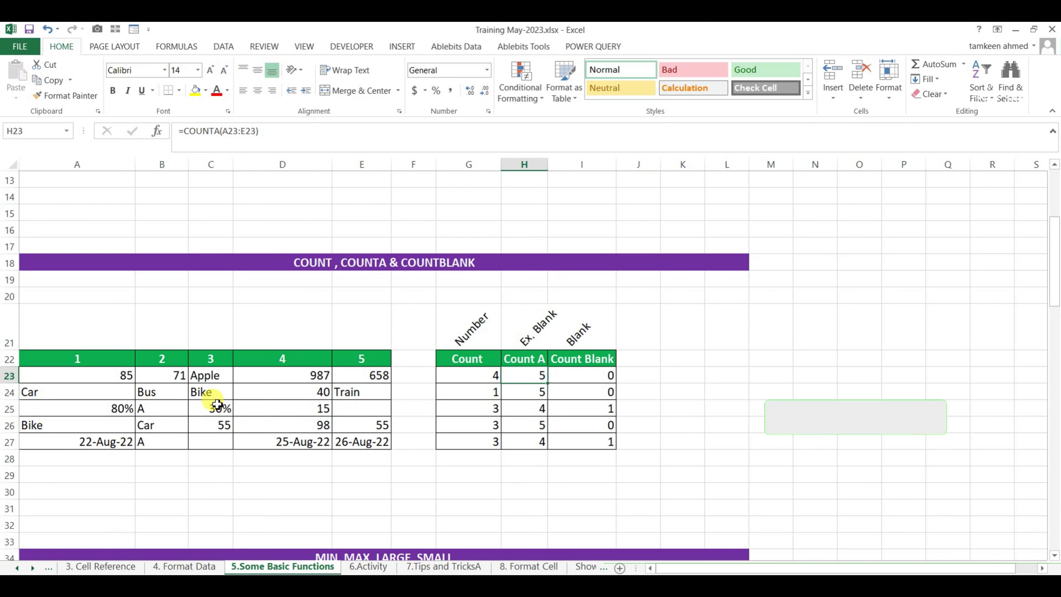
key(Right)
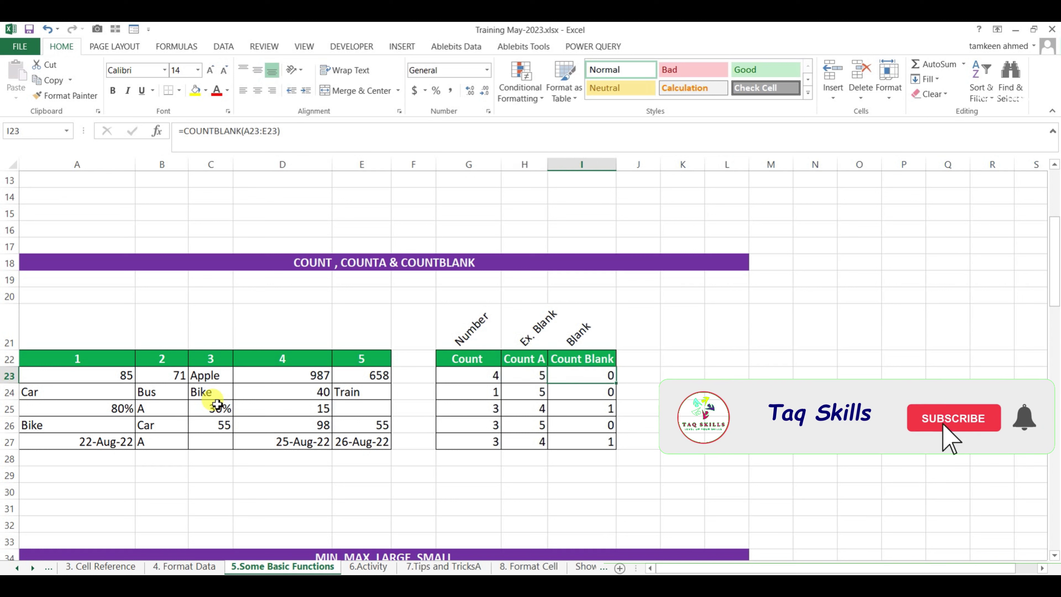
key(Down)
key(Left)
key(Left)
key(Left)
key(Left)
key(Left)
key(Left)
key(Left)
key(Left)
key(Right)
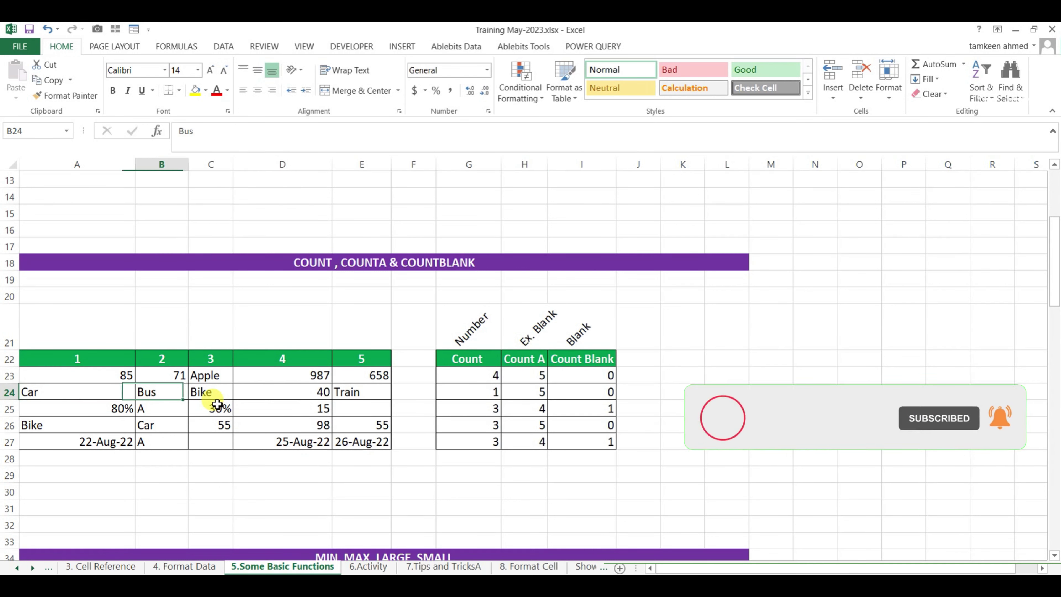
key(Right)
key(Right)
key(Right)
key(Left)
key(Right)
key(Right)
key(Right)
key(Left)
key(Left)
key(Left)
key(Right)
key(Right)
key(Right)
key(Right)
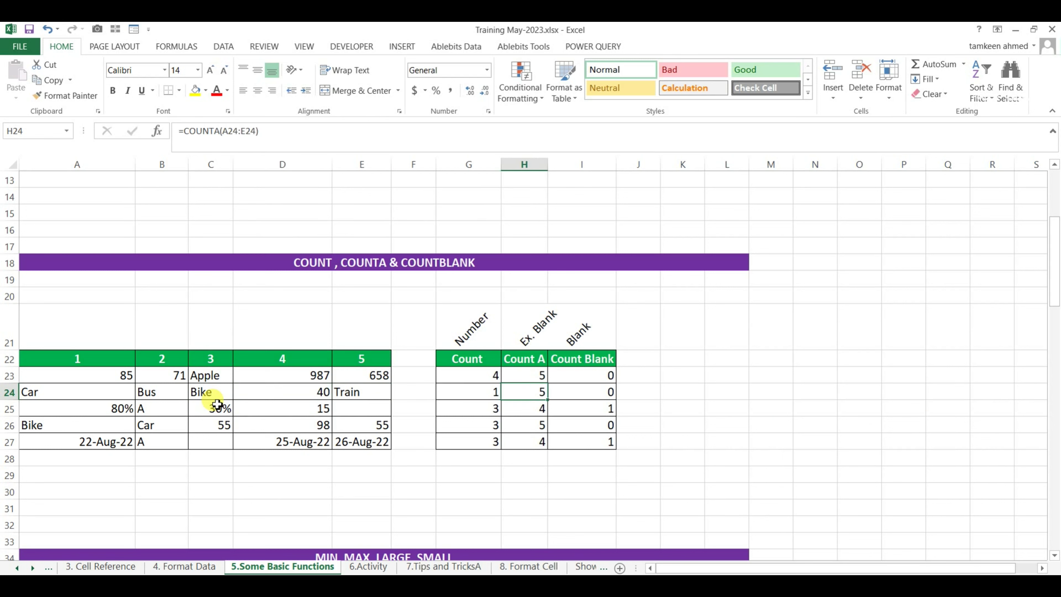
key(Left)
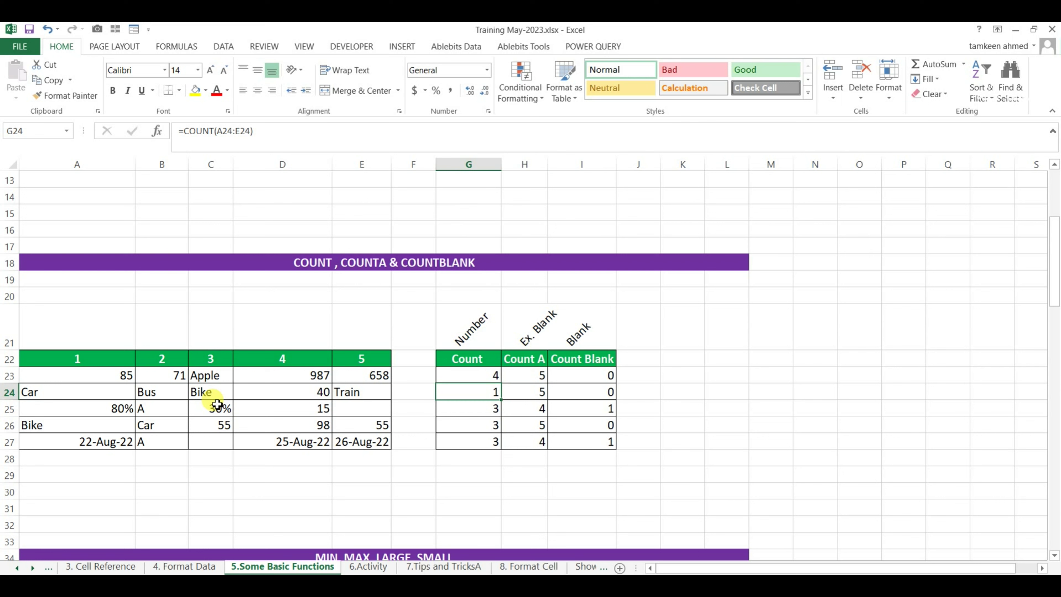
key(Right)
key(Right)
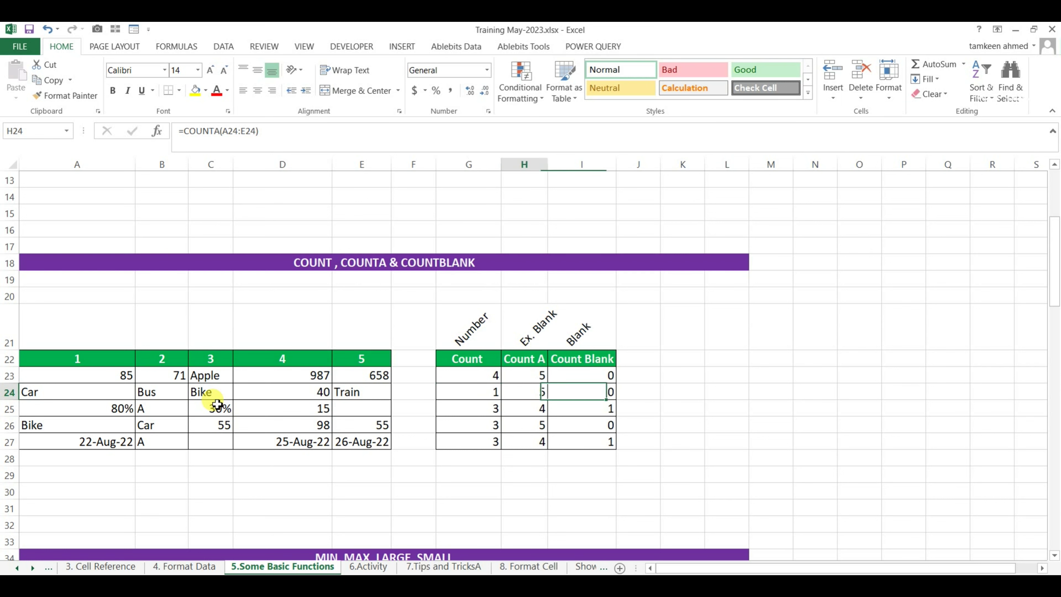
key(Left)
key(Left)
key(Left)
key(Left)
key(Left)
key(Left)
key(Left)
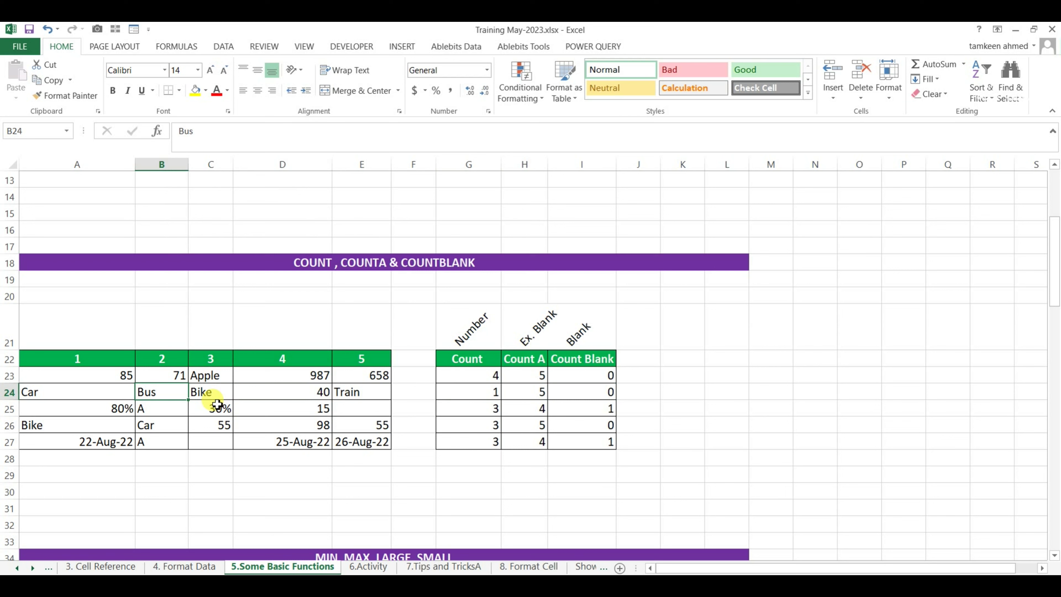
Change B24 to 45 and clear the Train entry from E24
text(45)
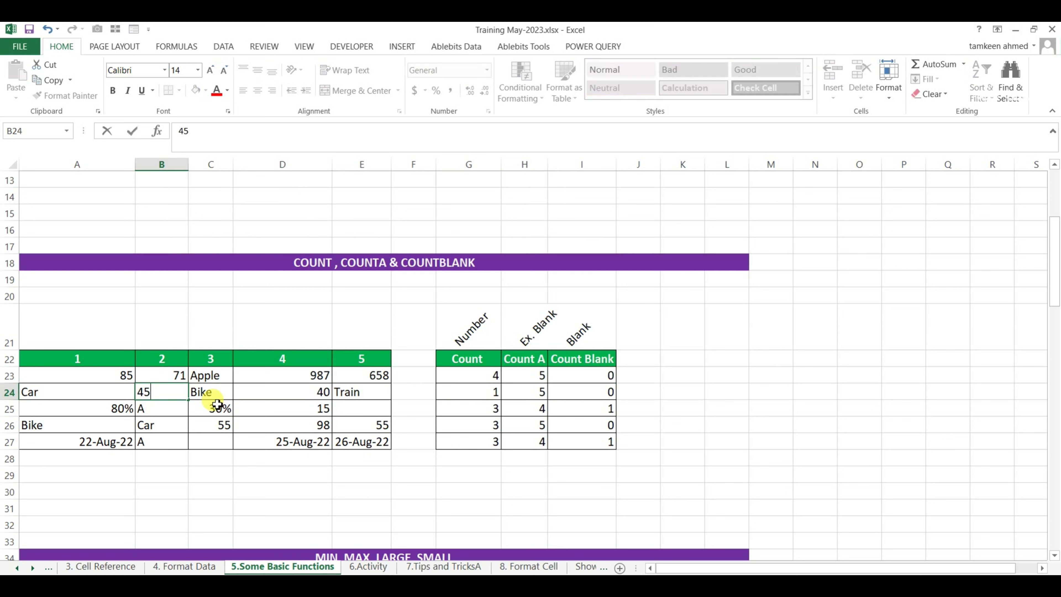
key(Return)
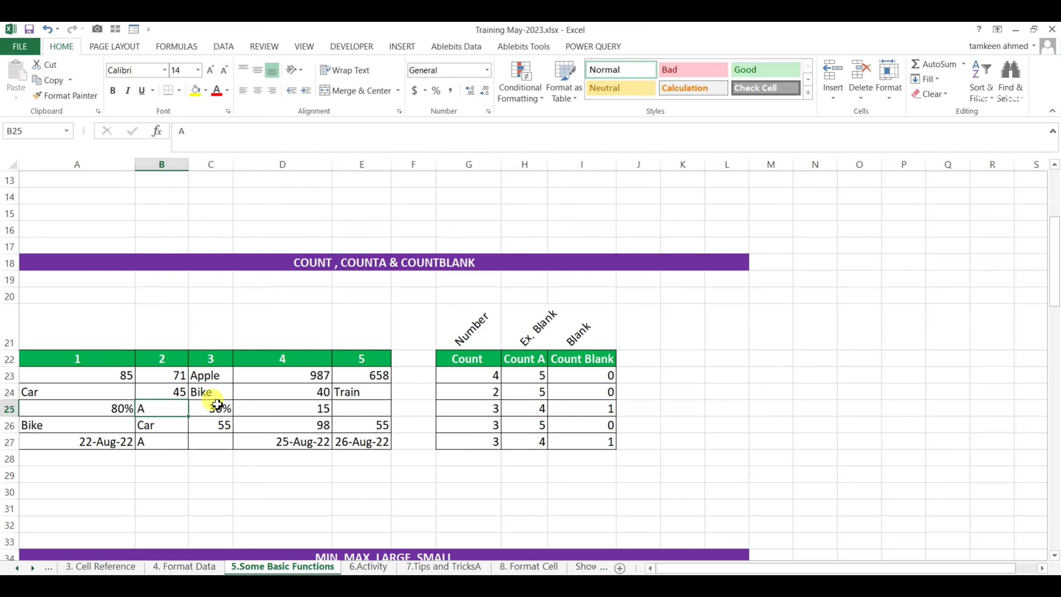
key(Up)
key(Right)
key(Right)
key(Right)
key(Right)
key(Left)
key(Delete)
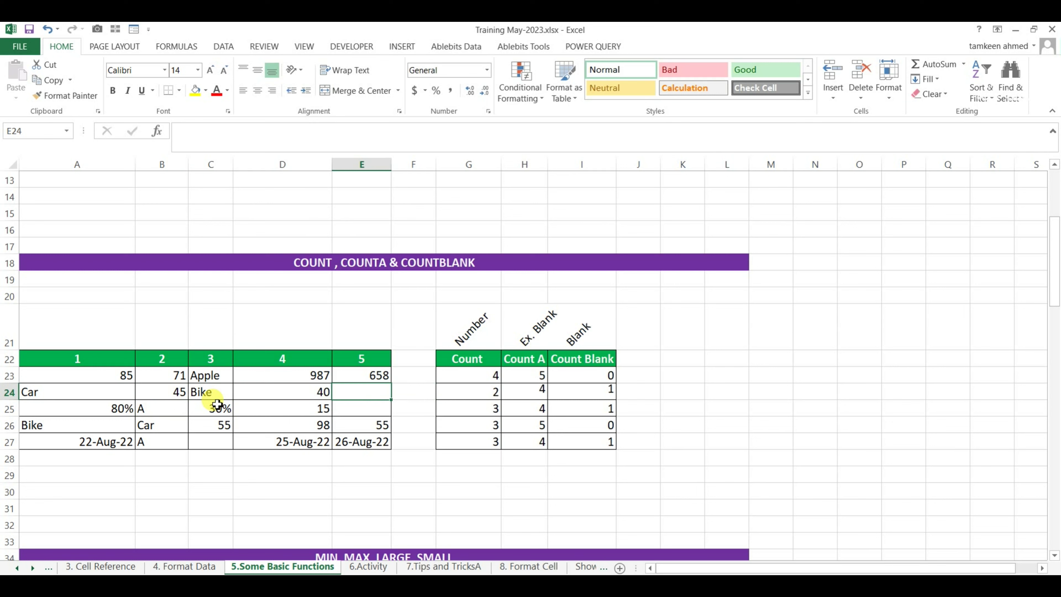
Check row 24's updated Count and Count A results, then move below the table
key(Right)
key(Right)
key(Right)
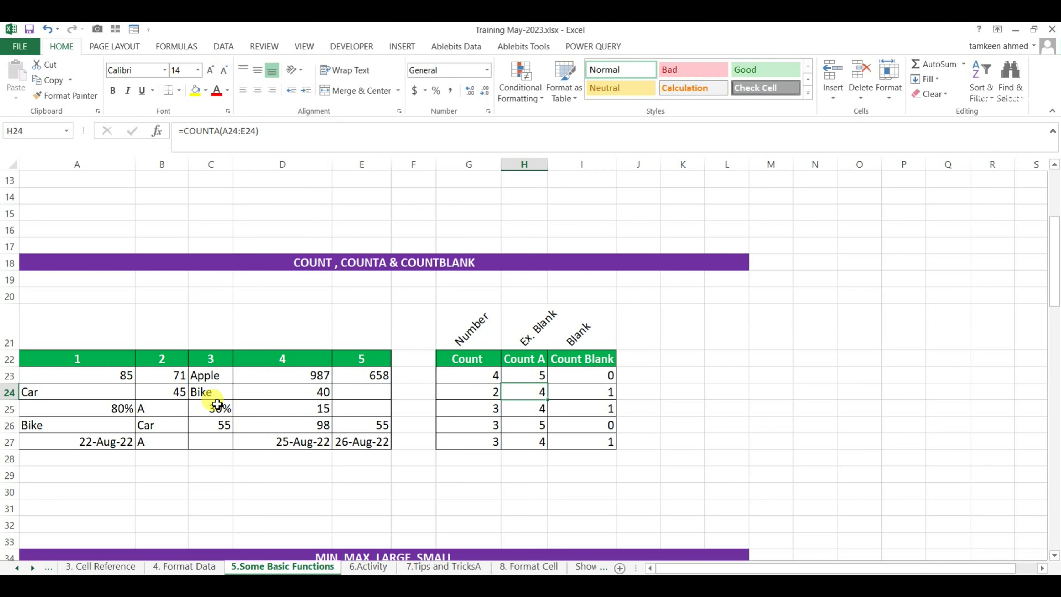
key(Left)
key(Left)
key(Left)
key(Left)
key(Left)
key(Left)
key(Left)
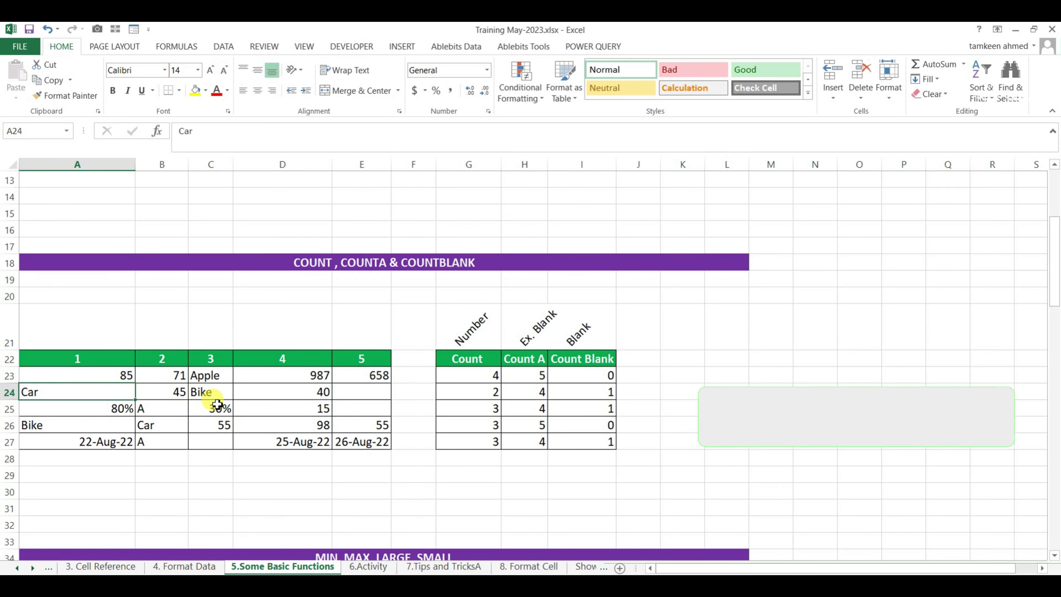
key(Right)
key(Right)
key(Right)
key(Right)
key(Right)
key(Right)
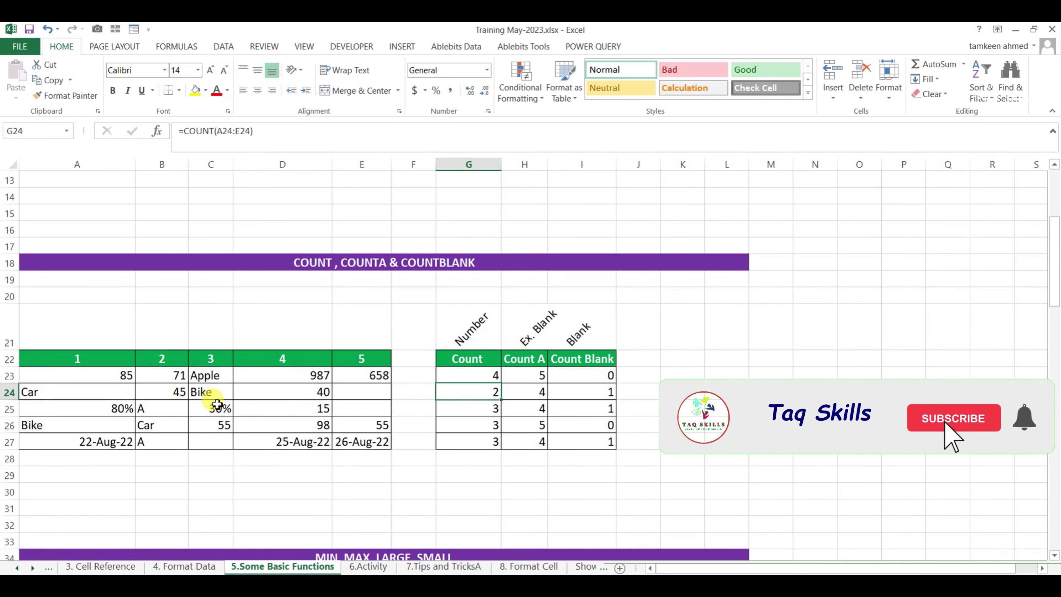
key(Down)
key(Down)
key(Down)
key(Down)
key(Down)
key(Down)
key(Down)
key(Down)
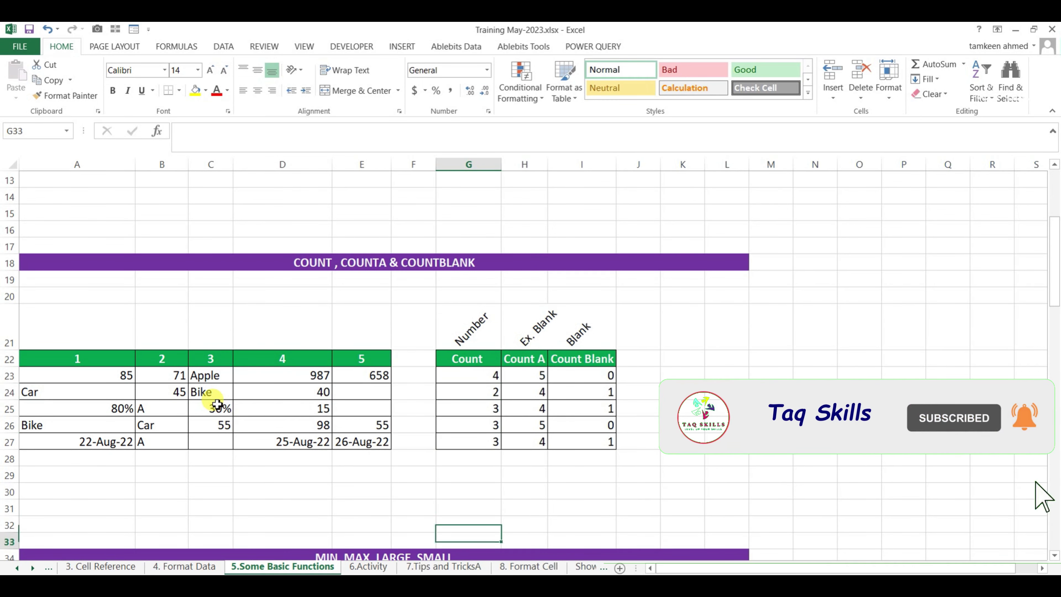
key(Down)
key(Down)
key(Down)
key(Down)
key(Down)
key(Down)
key(Down)
key(Down)
key(Down)
key(Down)
key(Down)
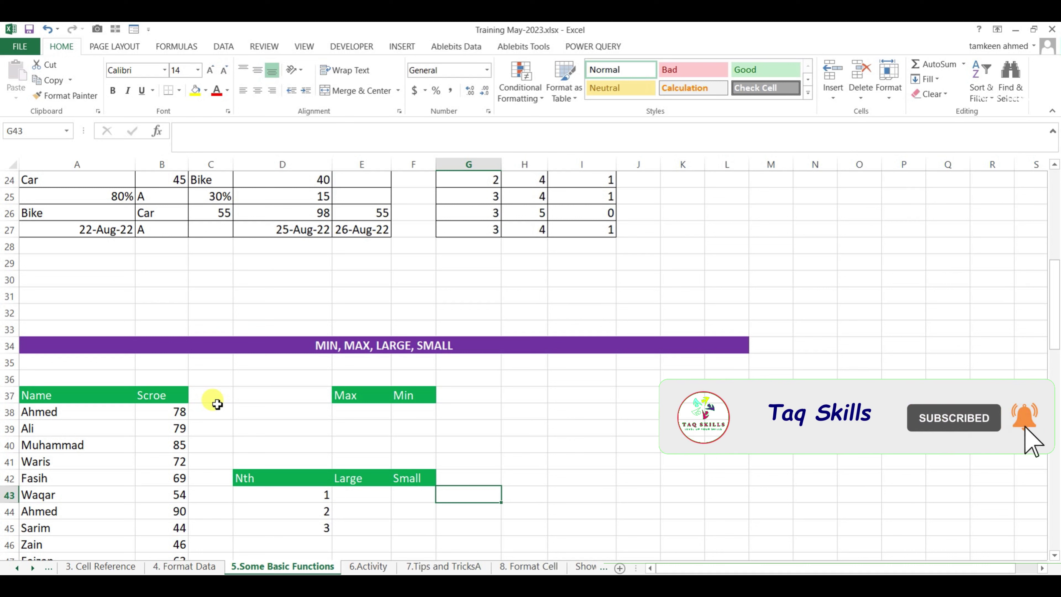
Go to E38 under the Max heading and start a =max( formula
key(Up)
key(Up)
key(Up)
key(Up)
key(Up)
key(Left)
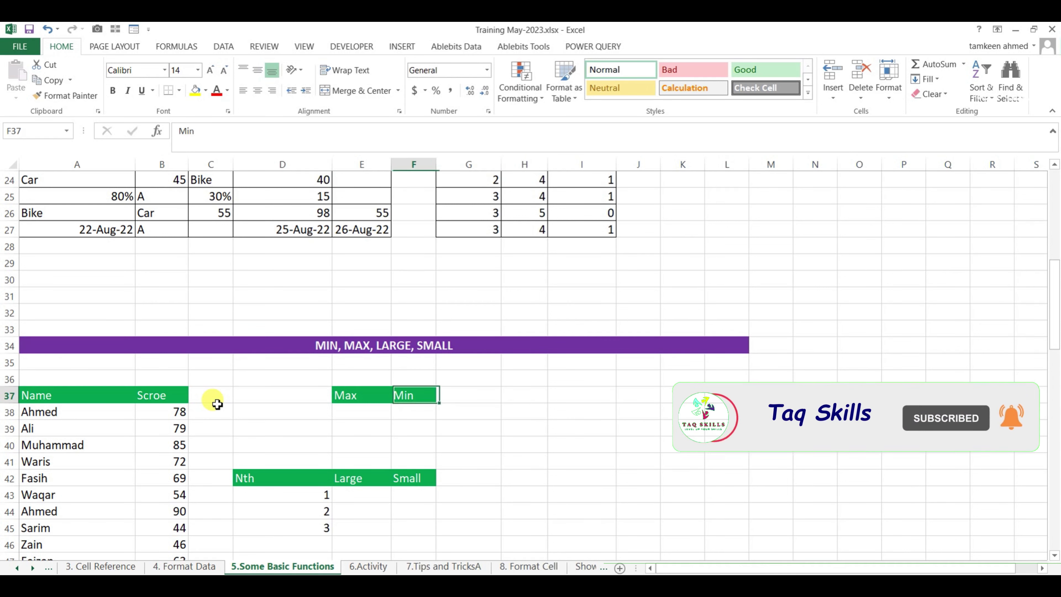
key(Left)
text(=ma)
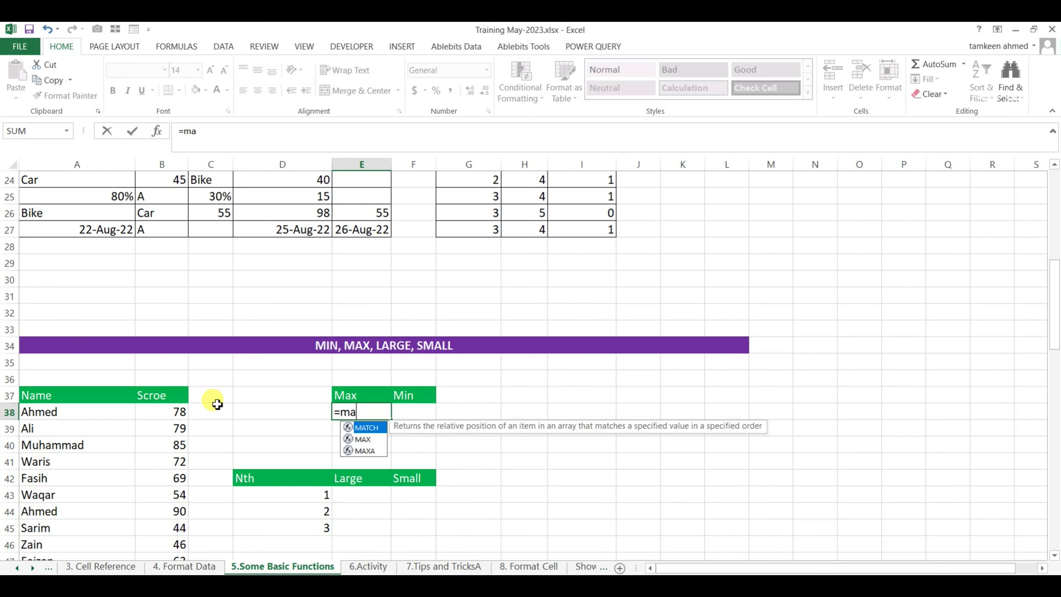
text(x()
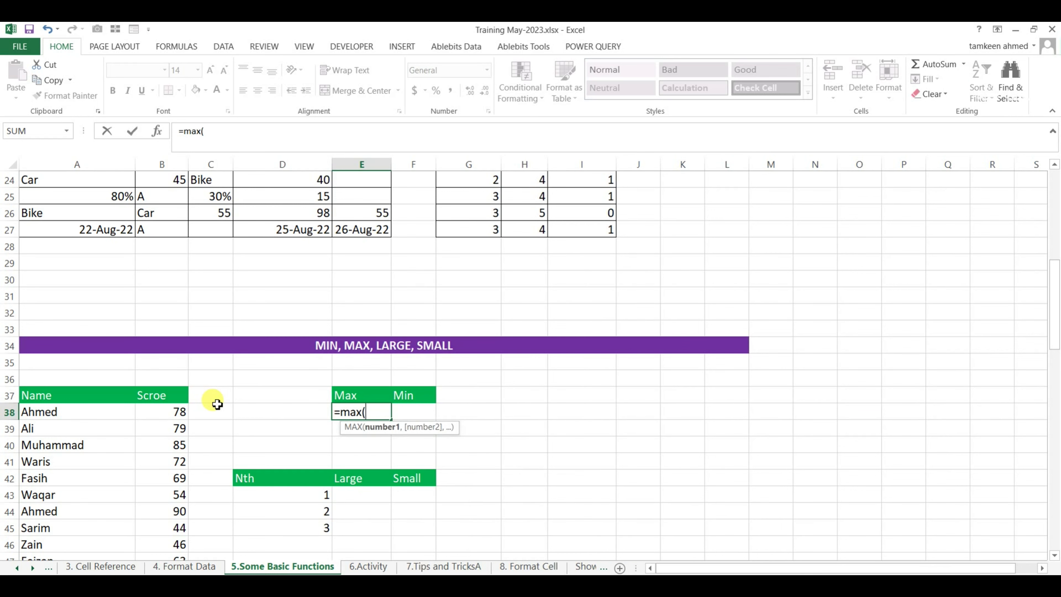
Complete =MAX(B38:B47) in E38 to show the highest score
mouse_move(166, 409)
mouse_down()
mouse_move(164, 567)
mouse_move(169, 526)
mouse_up()
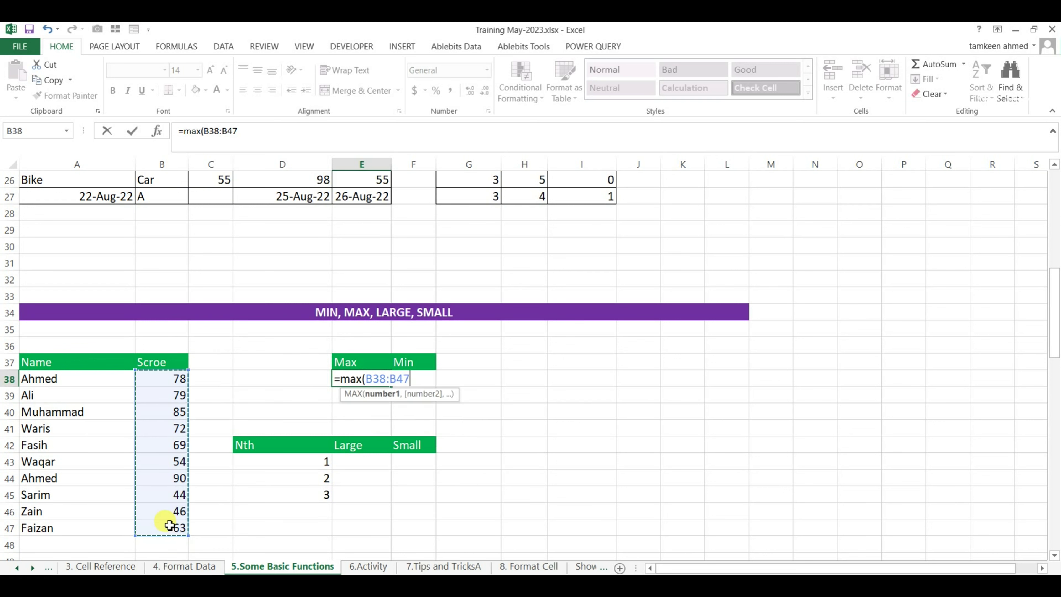
key(Return)
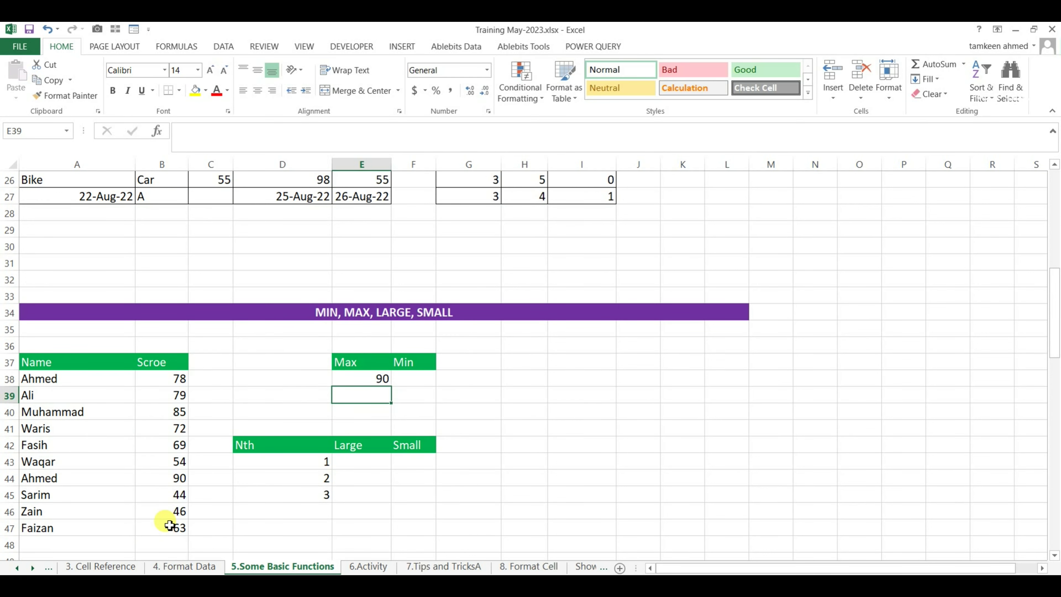
key(Up)
key(Left)
key(Left)
key(Left)
key(Down)
key(Down)
Change the score in B40 to 95 so Max shows 95
key(Down)
key(Down)
key(Down)
key(Down)
key(Down)
key(Down)
key(Down)
key(Down)
key(Up)
key(Up)
key(Up)
key(Up)
key(Up)
key(Up)
key(Up)
key(Up)
key(Down)
key(Up)
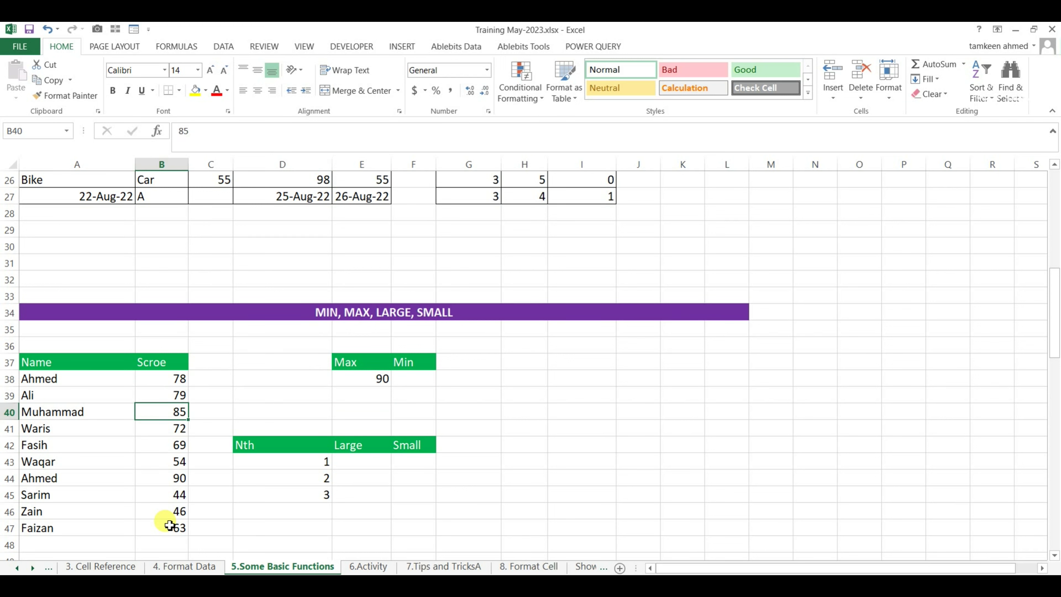
text(95)
key(Return)
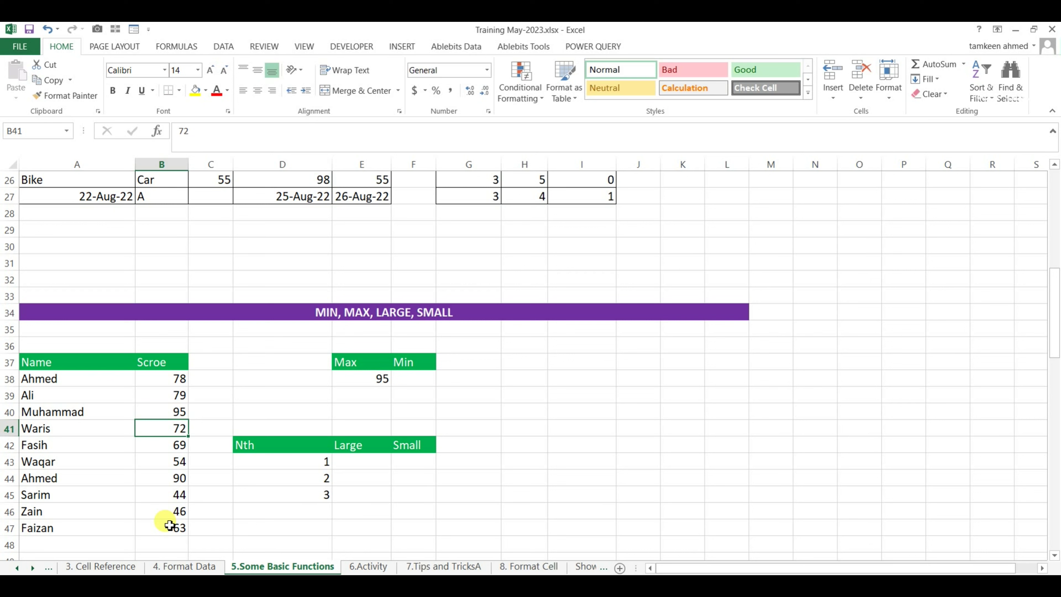
Move to F38 under the Min heading and begin a =min( formula
key(Up)
key(Up)
key(Up)
key(Up)
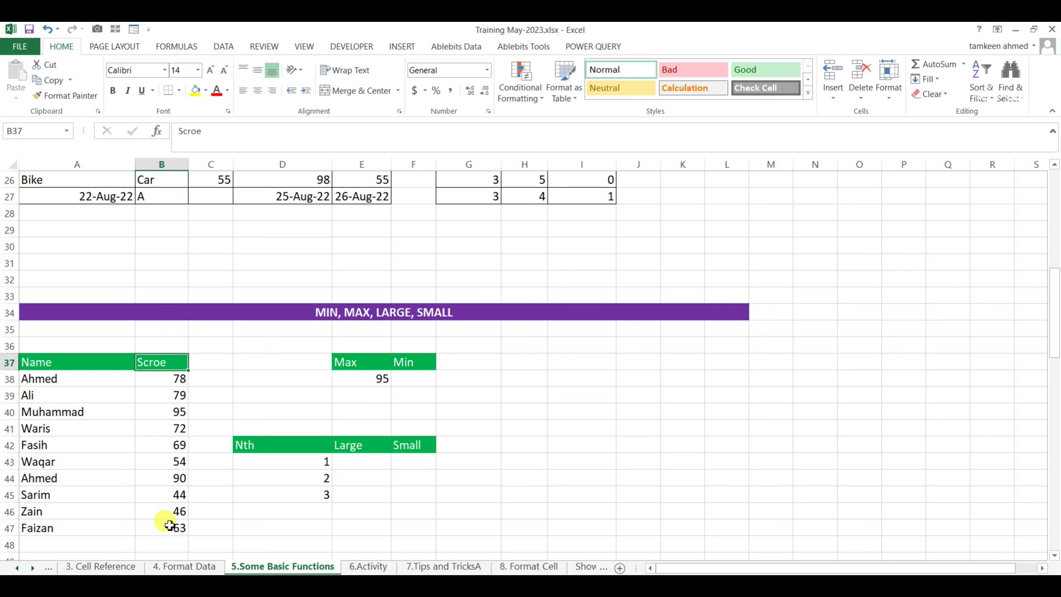
key(Right)
key(Right)
key(Right)
key(Right)
key(Right)
key(Down)
key(Left)
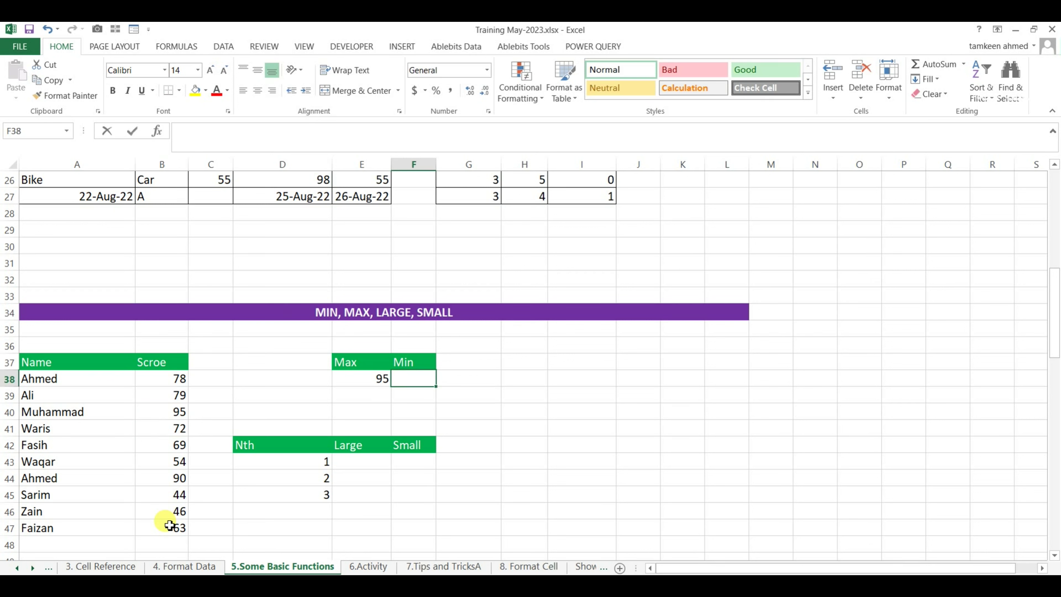
text(=min)
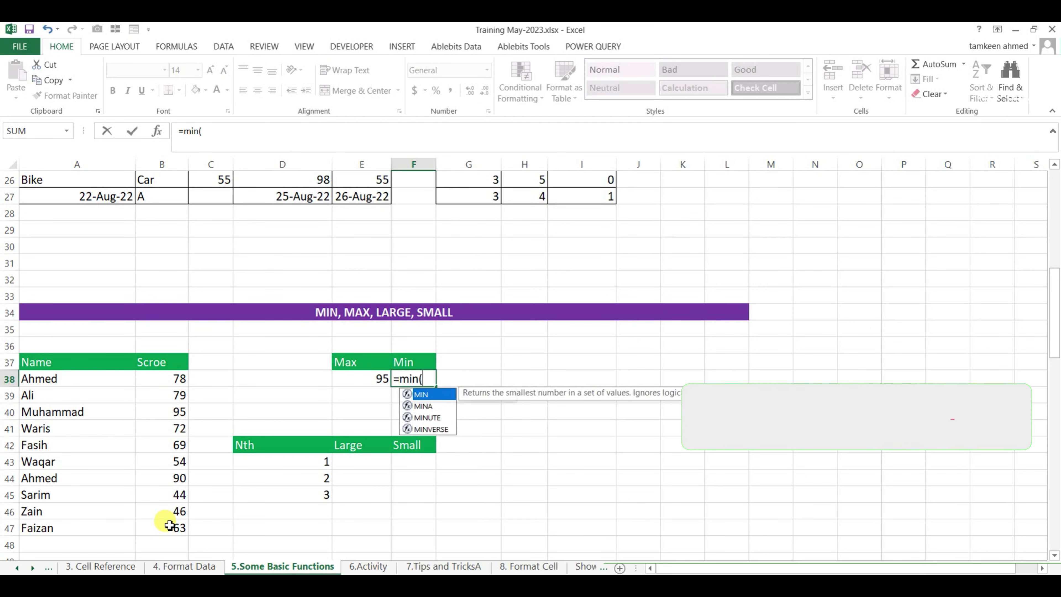
text(()
Complete the MIN formula over the score column in F38 to show the lowest score
drag(180, 378, 179, 529)
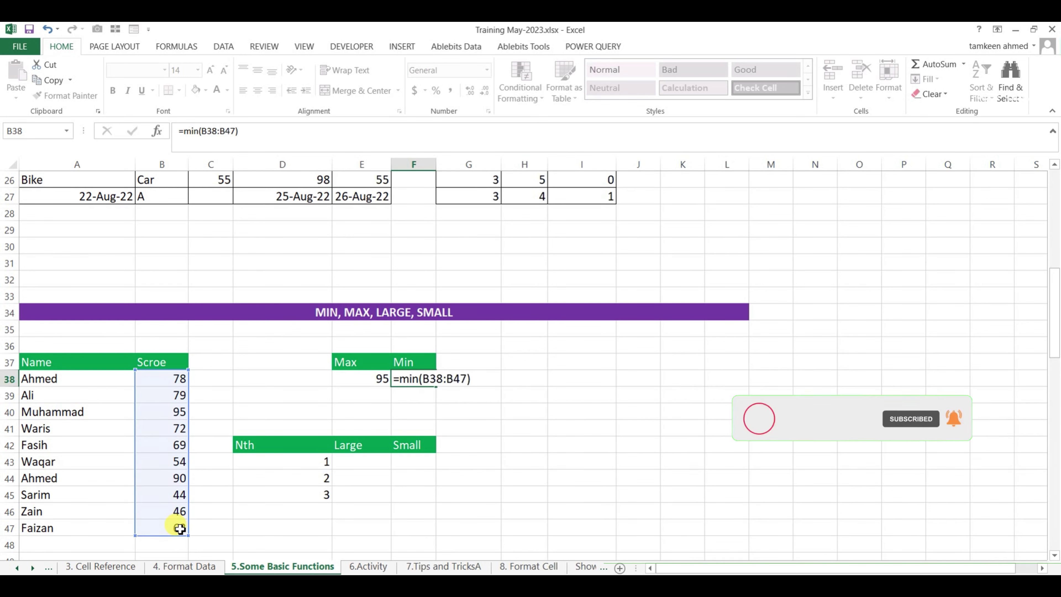
key(Return)
key(Left)
key(Left)
key(Left)
key(Left)
key(Down)
key(Down)
key(Down)
key(Down)
key(Down)
key(Up)
Change the last score in B47 to 33
click(180, 529)
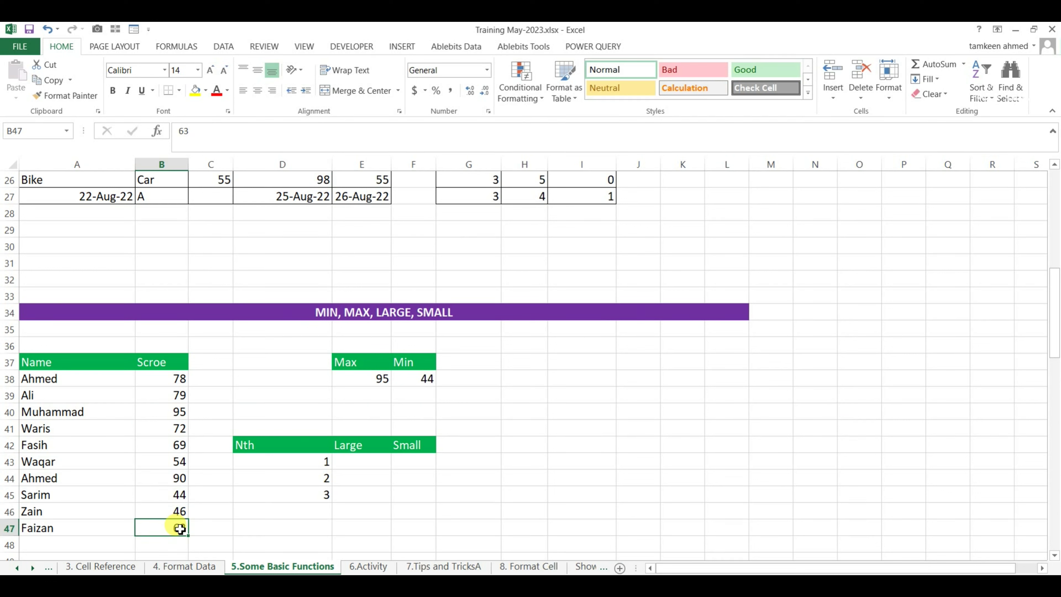
text(33)
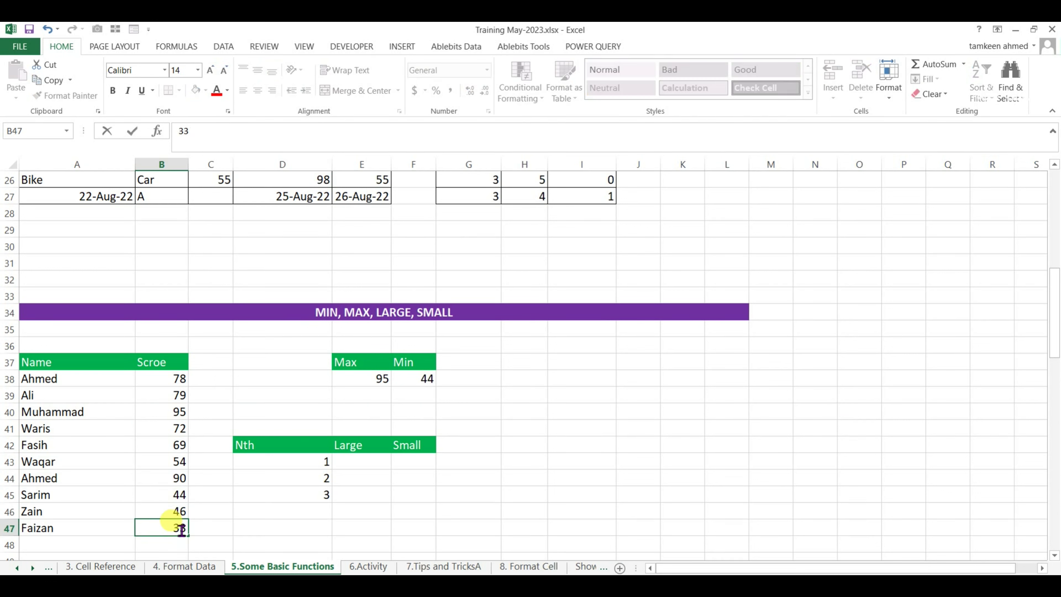
key(Return)
click(180, 529)
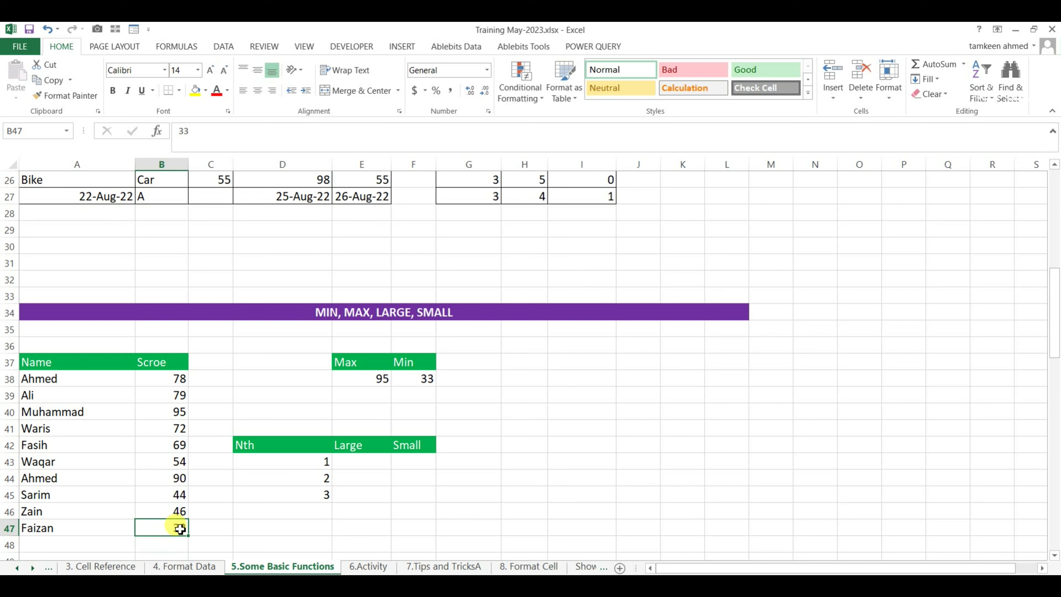
click(178, 507)
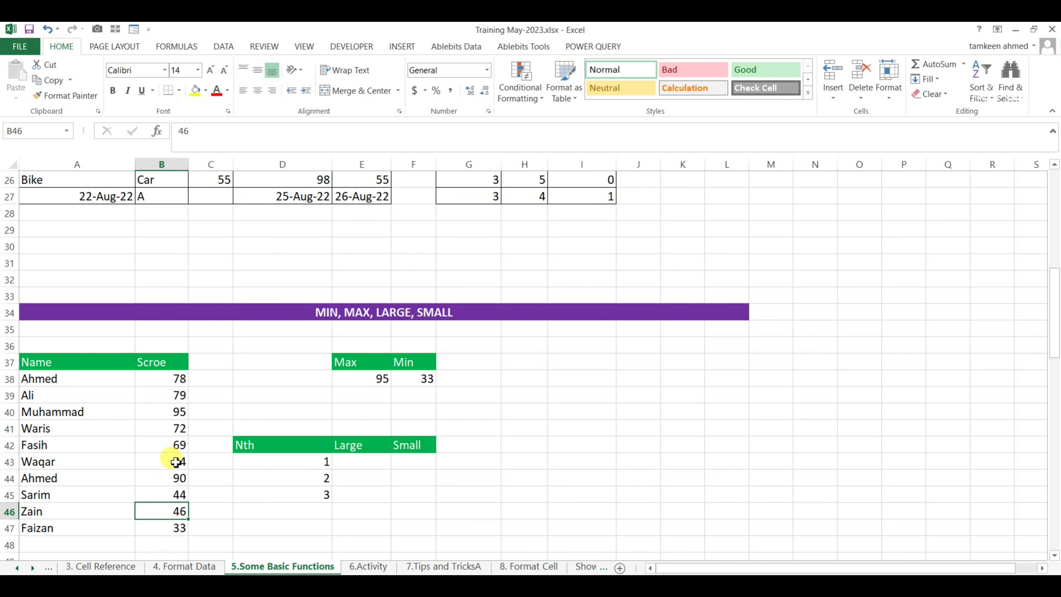
Set B40 to 11 so Max reads 90 and Min reads 11
click(176, 412)
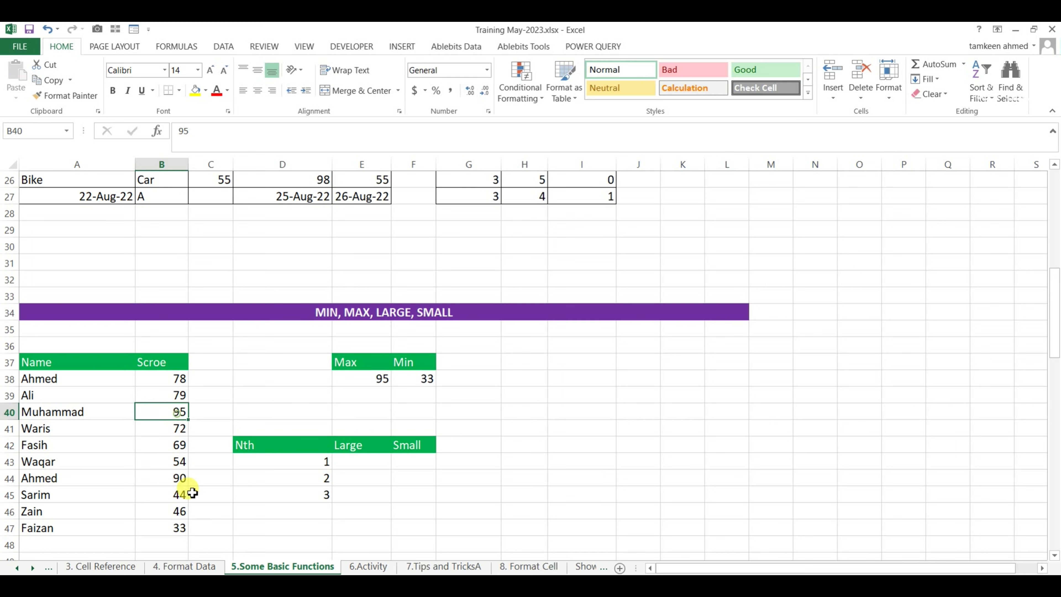
text(11)
key(Return)
key(Up)
key(Up)
key(Up)
key(Right)
key(Right)
key(Right)
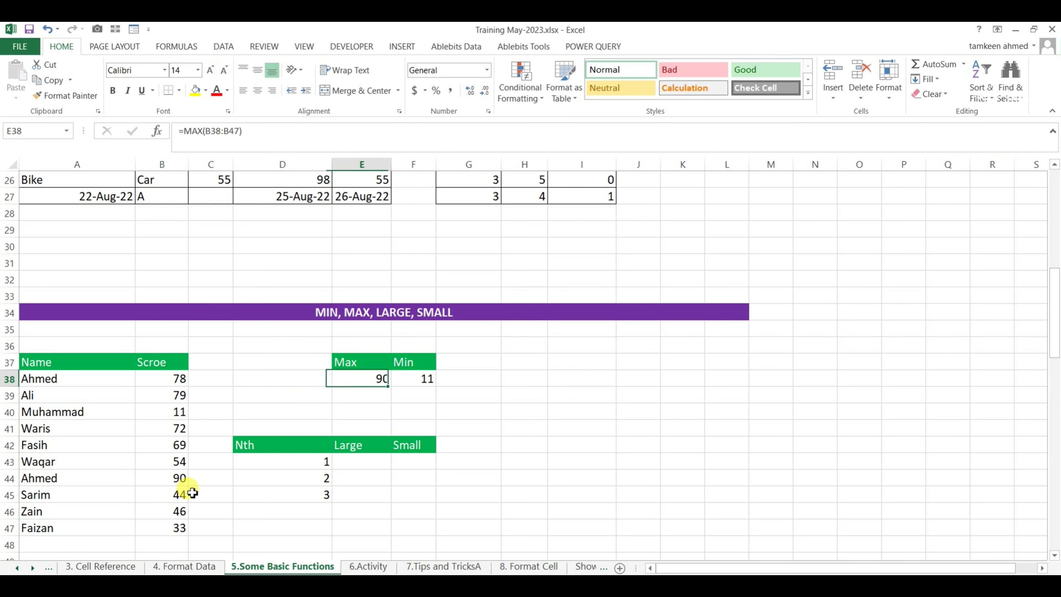
Move over to the Large heading cell of the LARGE/SMALL table
key(Left)
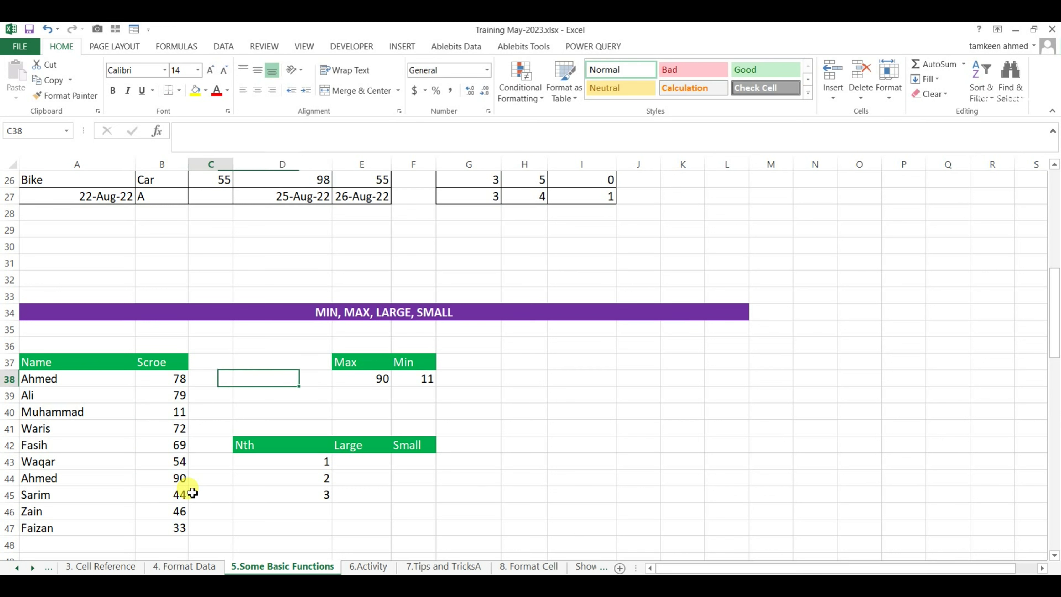
key(Left)
key(Left)
key(Left)
key(Down)
key(Down)
key(Down)
key(Down)
key(Down)
key(Down)
key(Up)
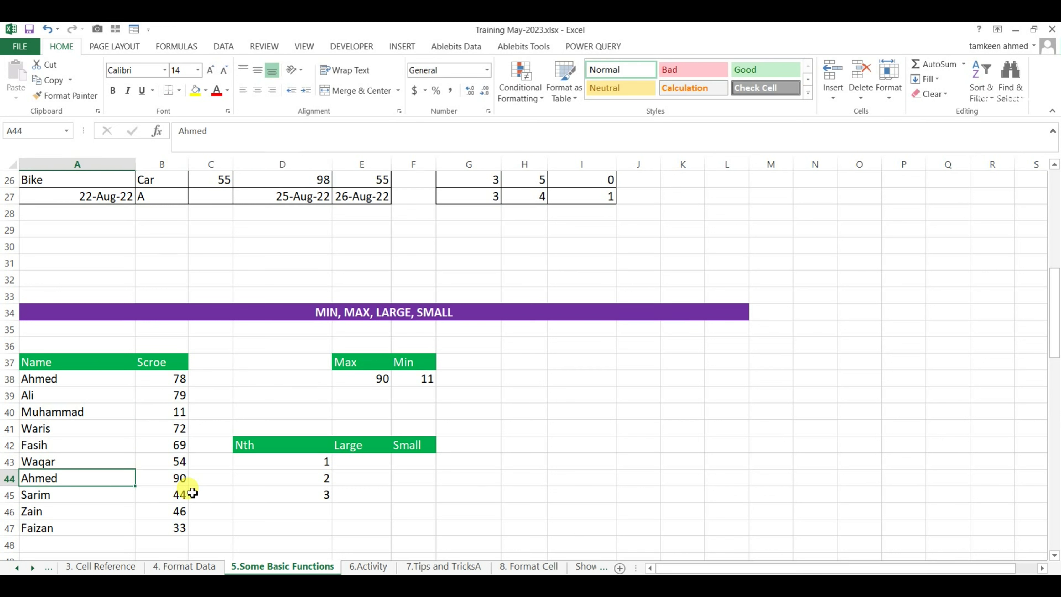
key(Right)
key(Right)
key(Right)
key(Right)
key(Right)
key(Left)
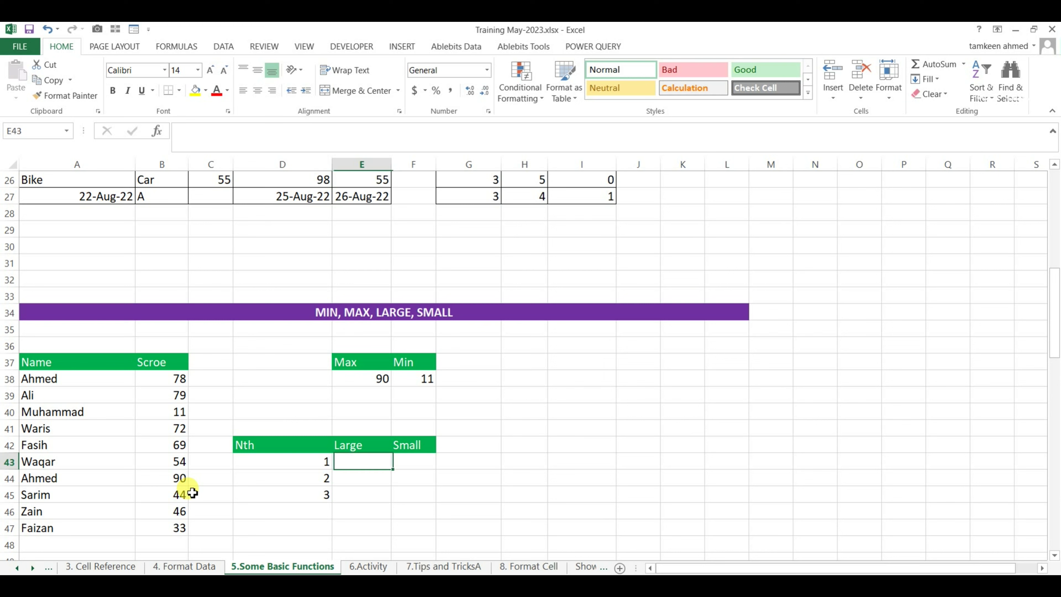
key(Up)
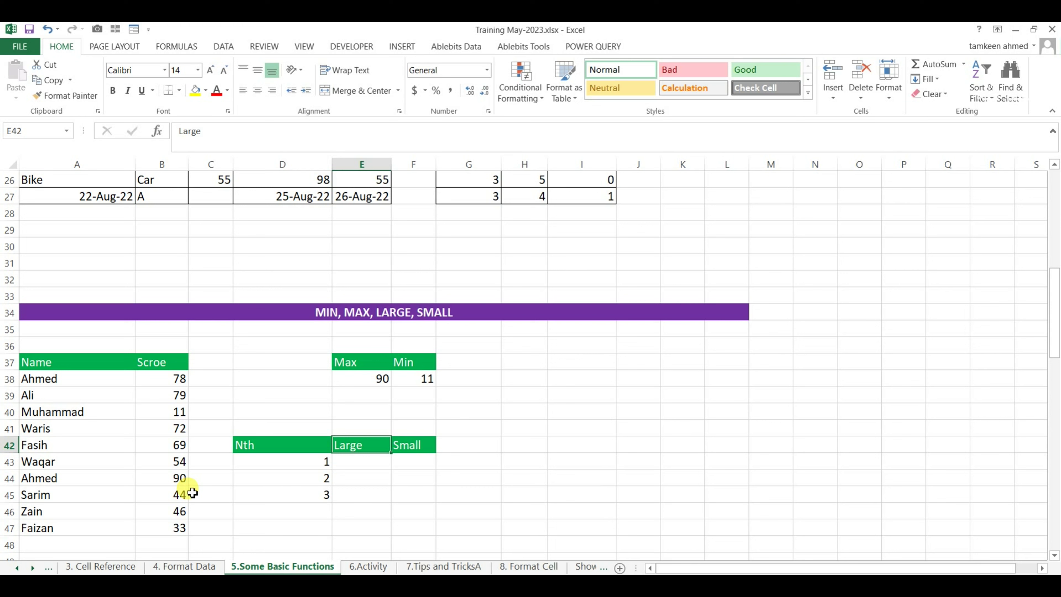
key(Return)
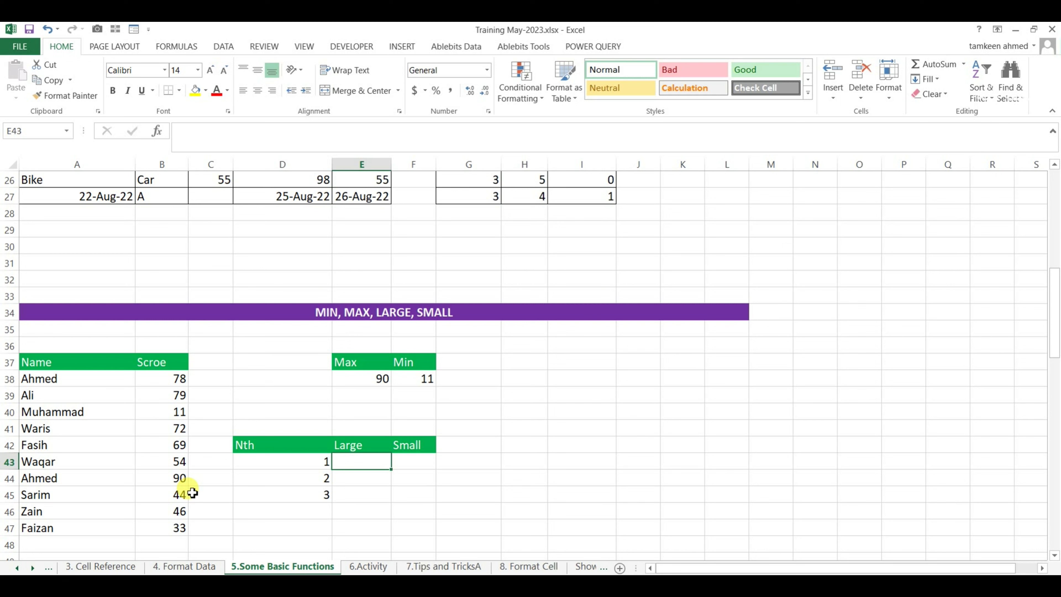
Enter =LARGE(B38:B47,D43) in E43 and fill it down to E45
text(=large)
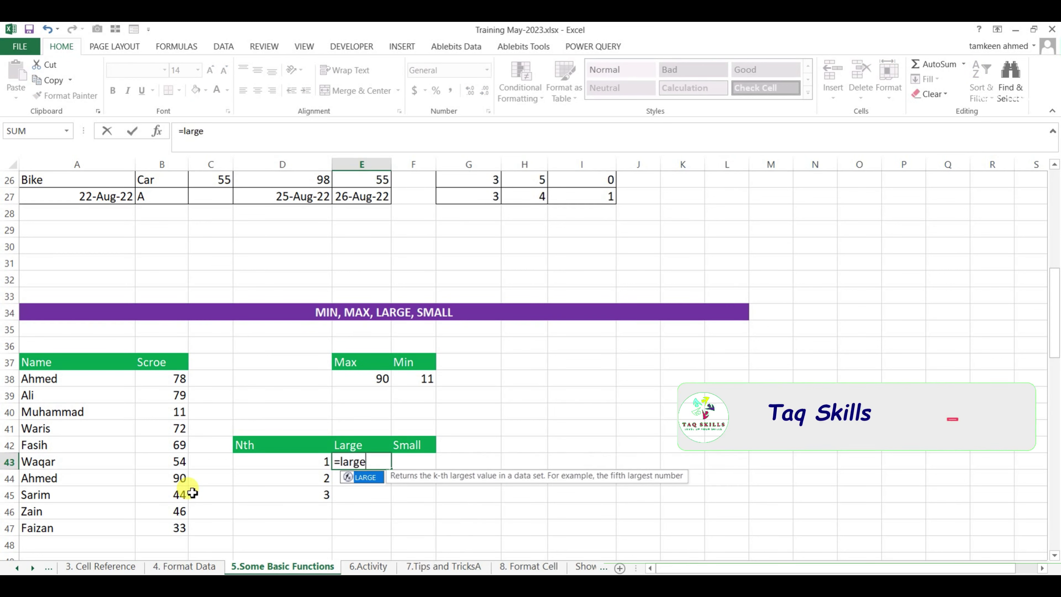
text(()
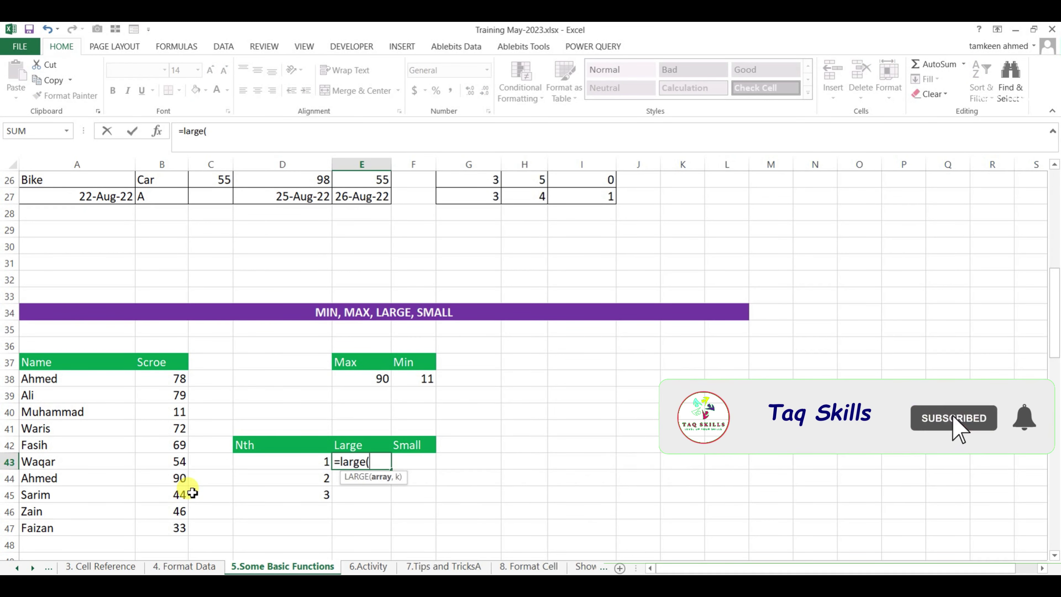
mouse_move(178, 376)
mouse_down()
mouse_move(192, 514)
mouse_move(180, 527)
mouse_up()
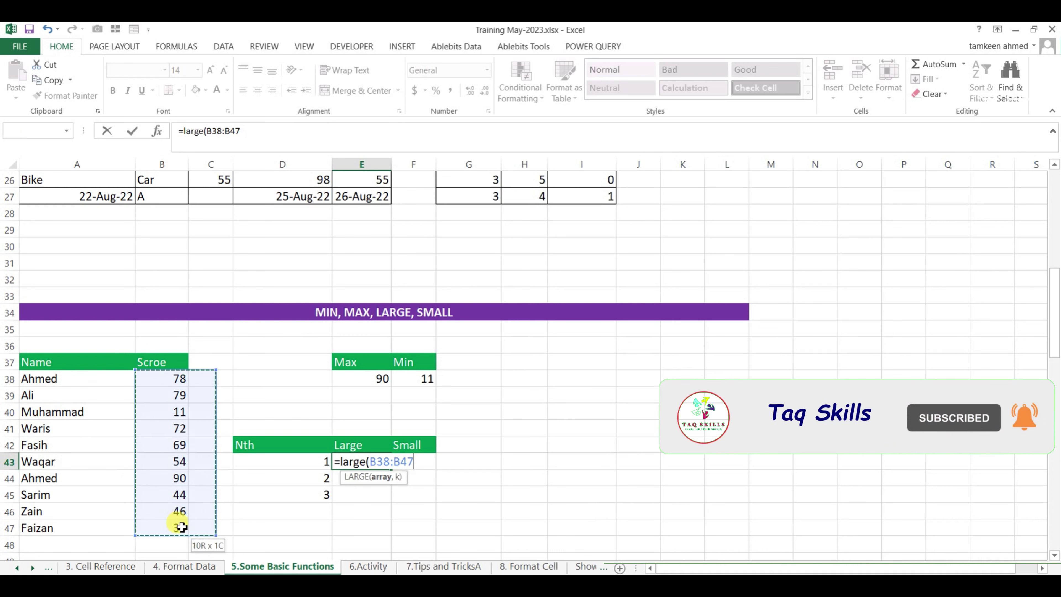
text(,)
click(304, 459)
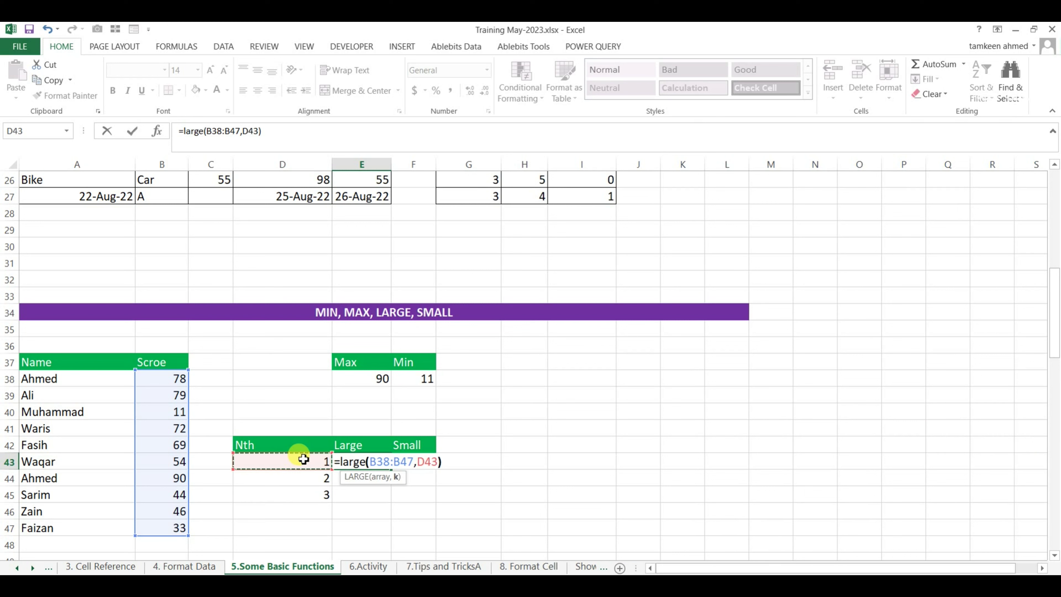
key(Return)
key(Up)
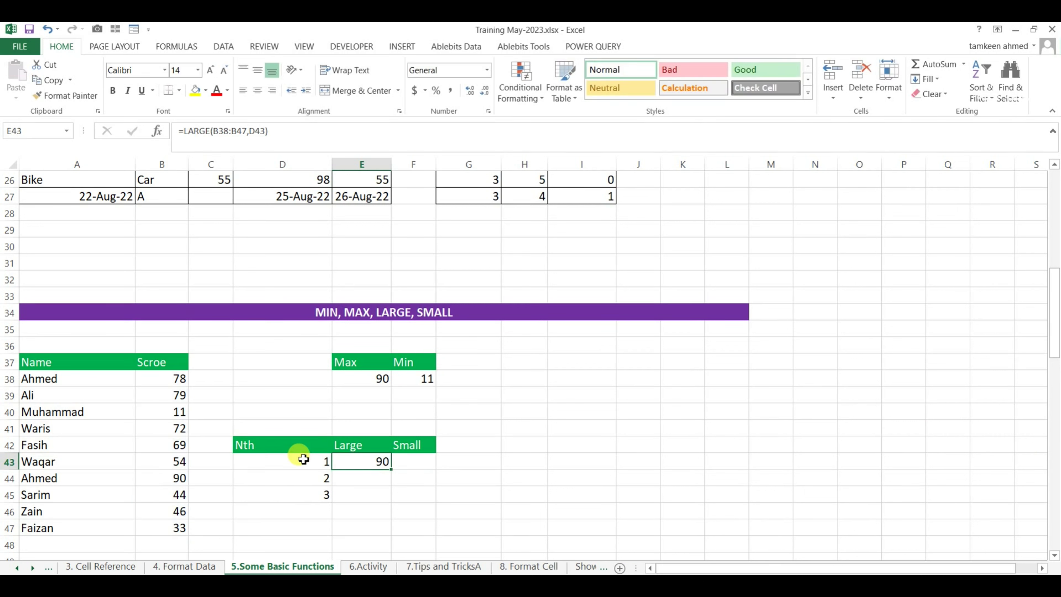
drag(391, 469, 391, 498)
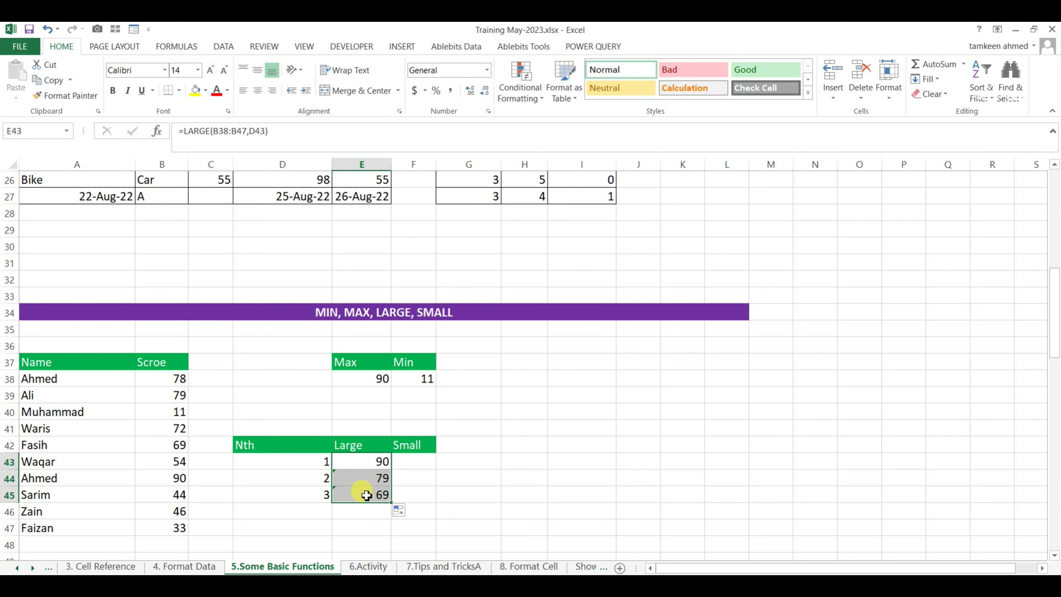
click(375, 479)
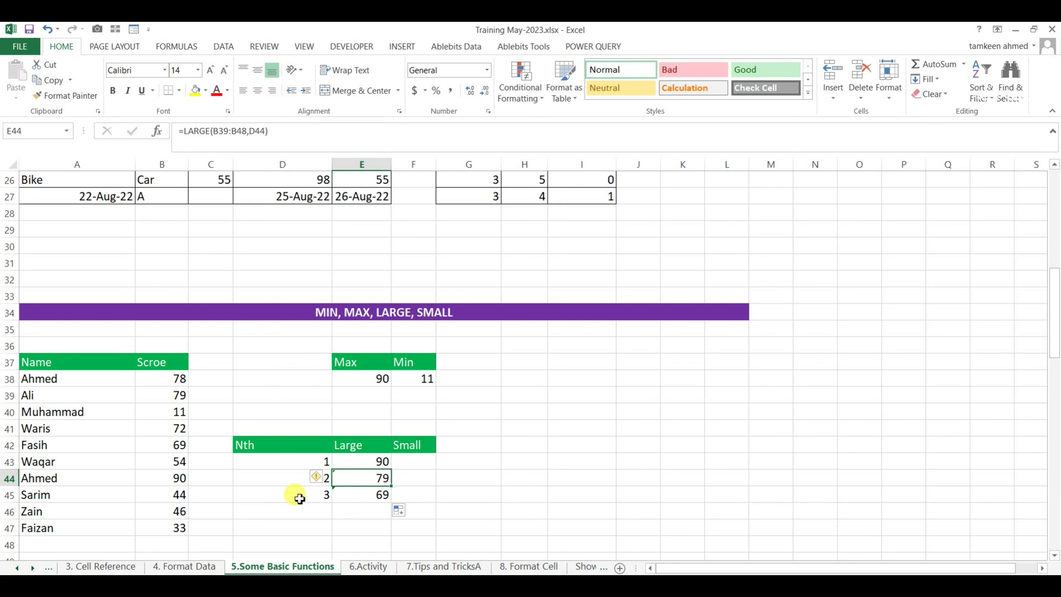
Change the B45 score from 44 to 97 so the Large results become 97, 90, 72
click(173, 413)
click(178, 494)
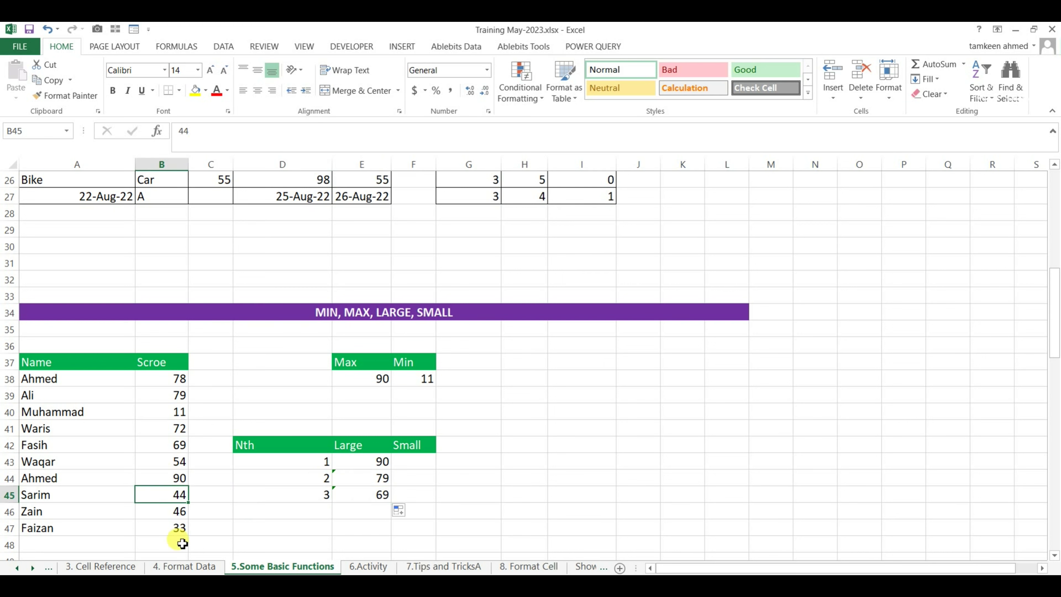
text(97)
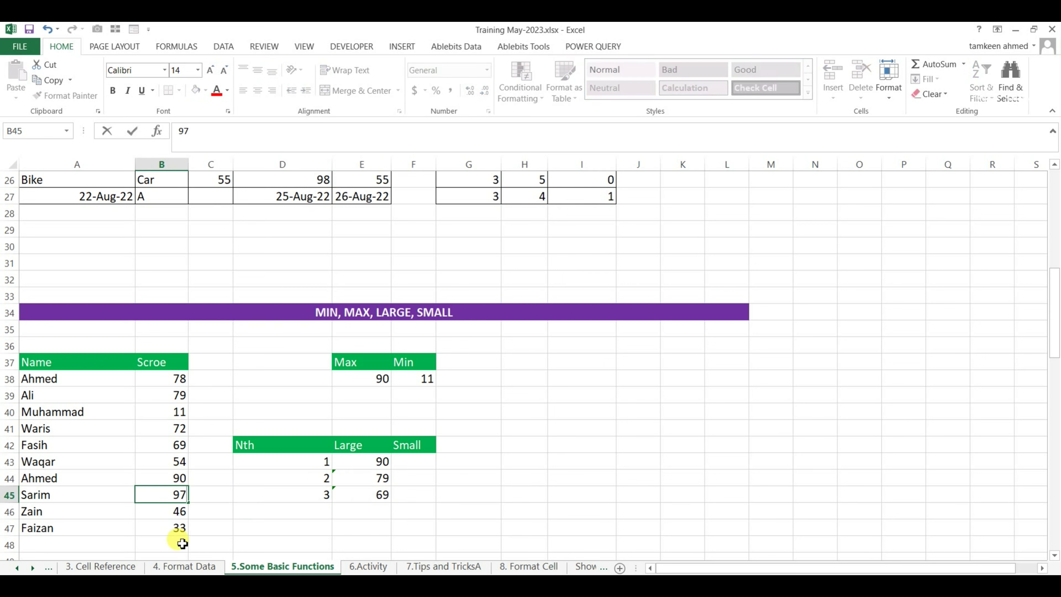
key(Return)
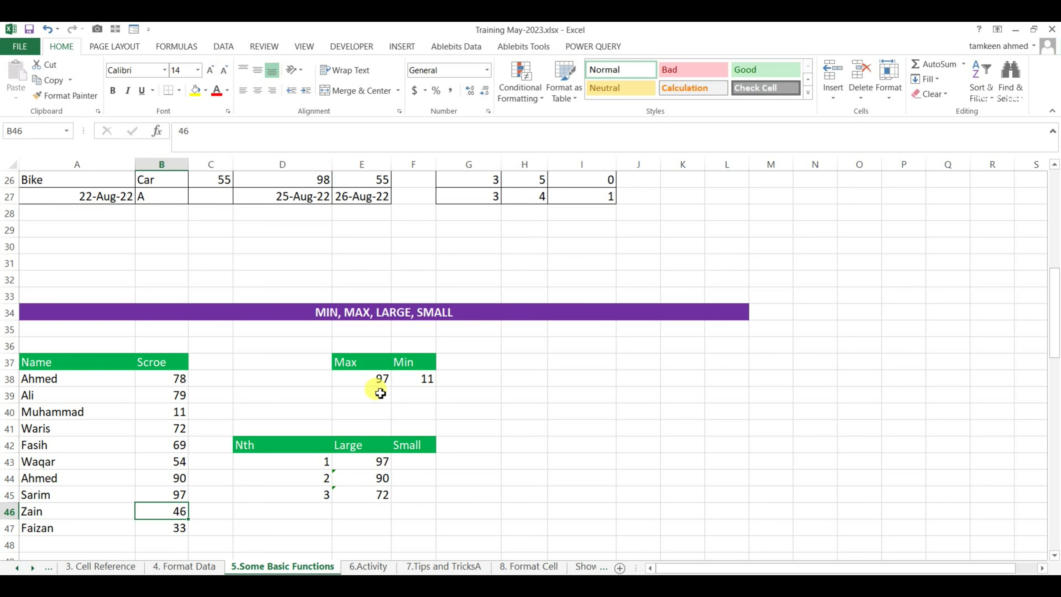
click(413, 470)
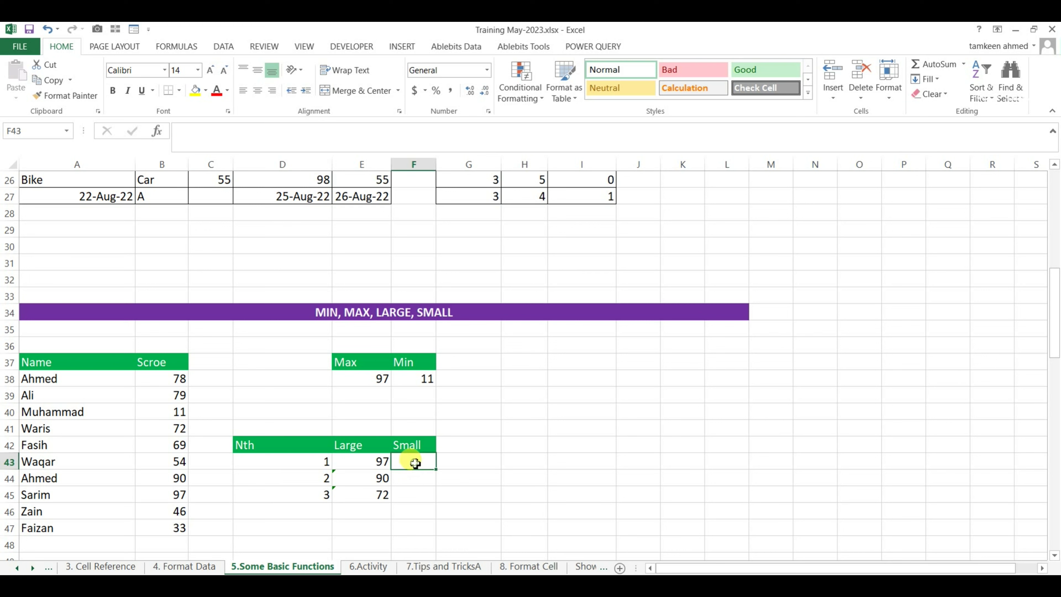
Enter =SMALL(B38:B47,D43) in F43 and fill it down to F45, showing 11, 33, 46
text(=smal)
key(Tab)
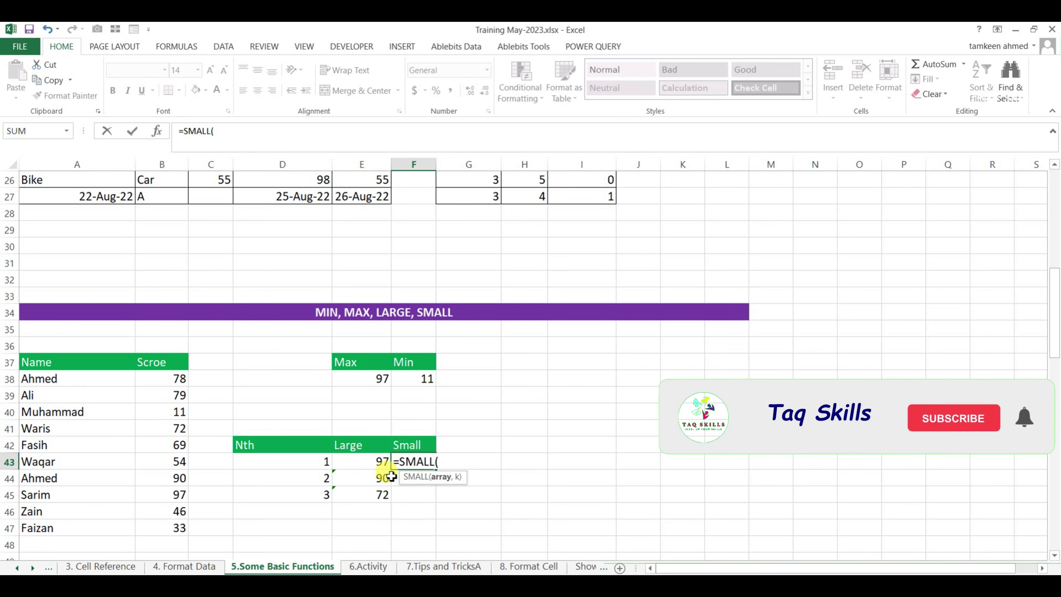
click(184, 379)
drag(184, 379, 167, 527)
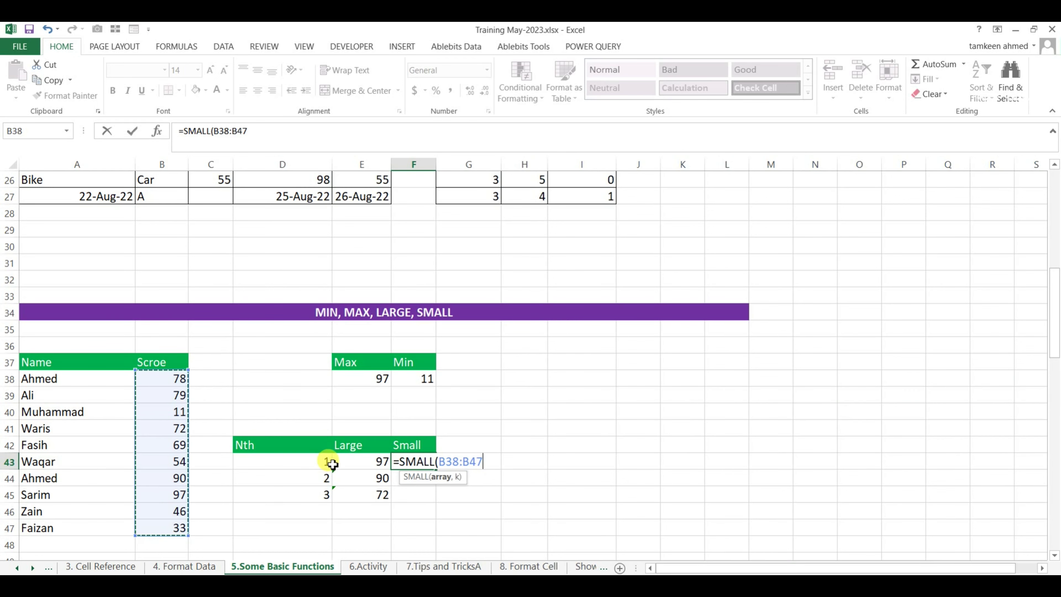
text(,)
click(318, 462)
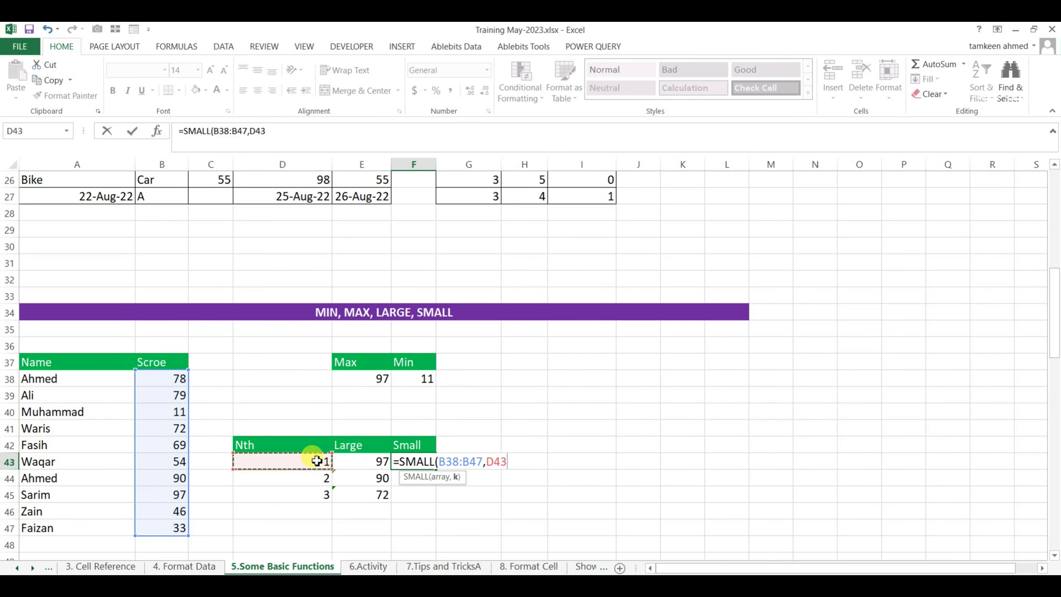
key(Return)
key(Up)
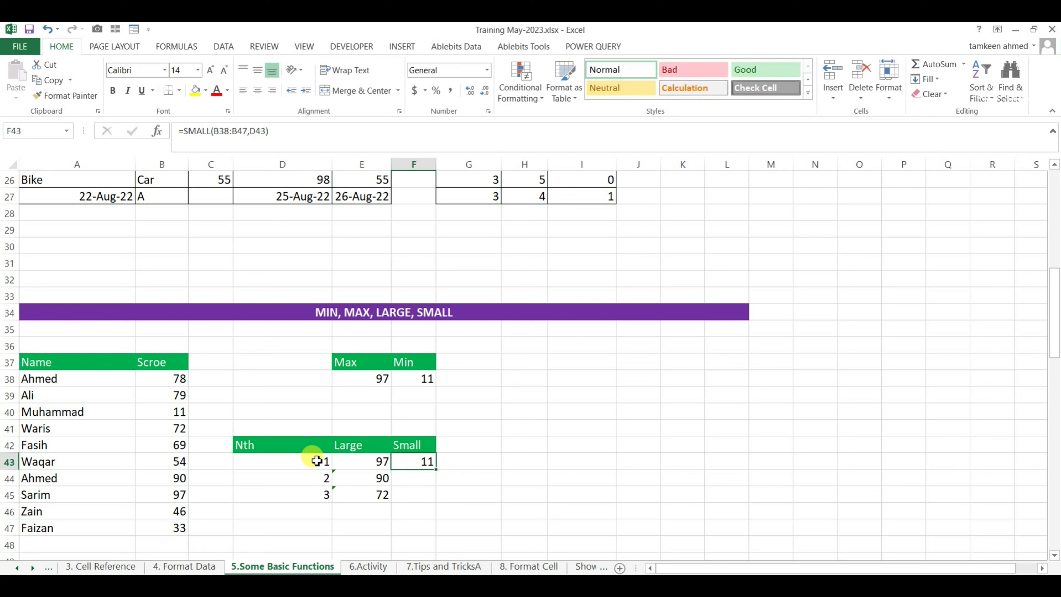
drag(436, 469, 433, 504)
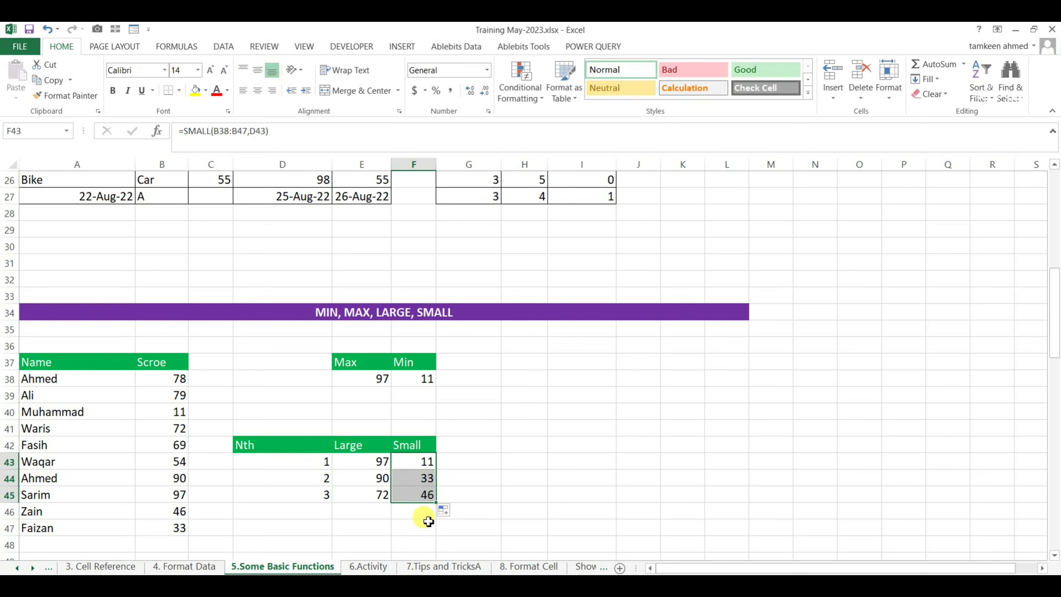
click(410, 483)
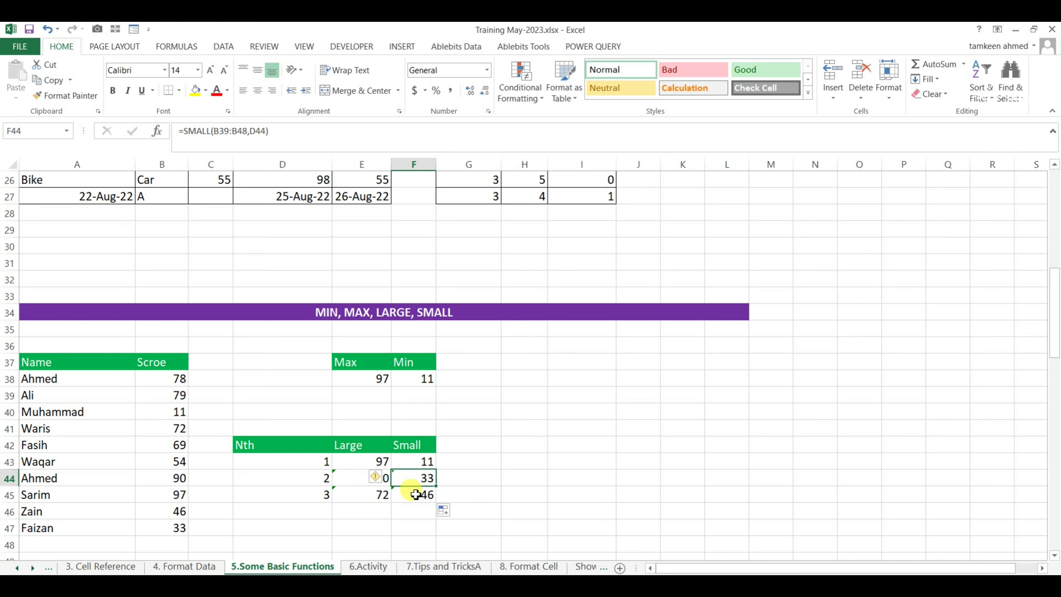
Replace the 11 in B40 with 48, making Min 33 and Small 33, 46, 48
click(177, 416)
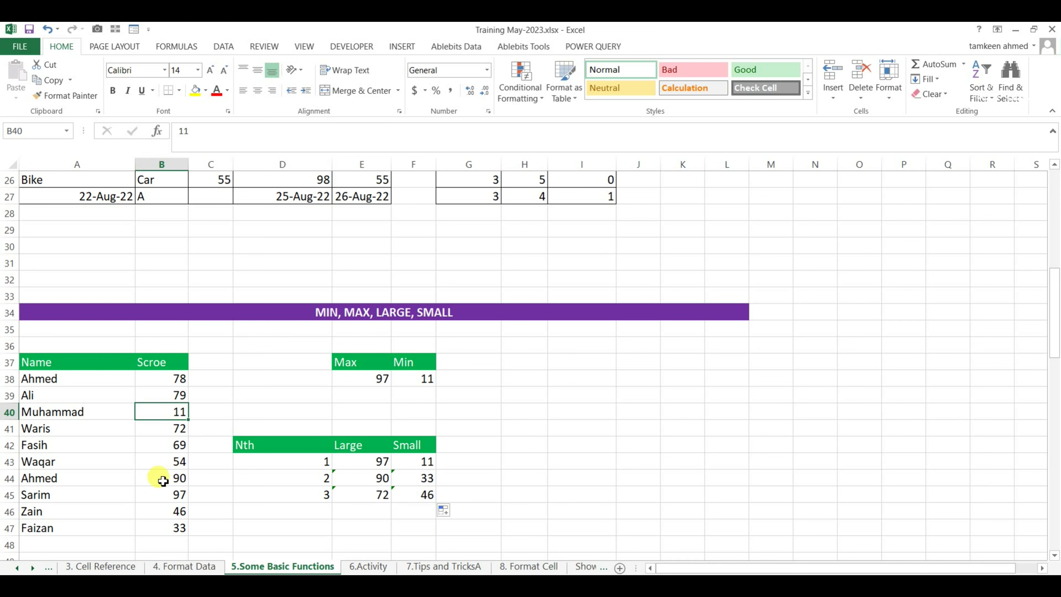
text(48)
key(Return)
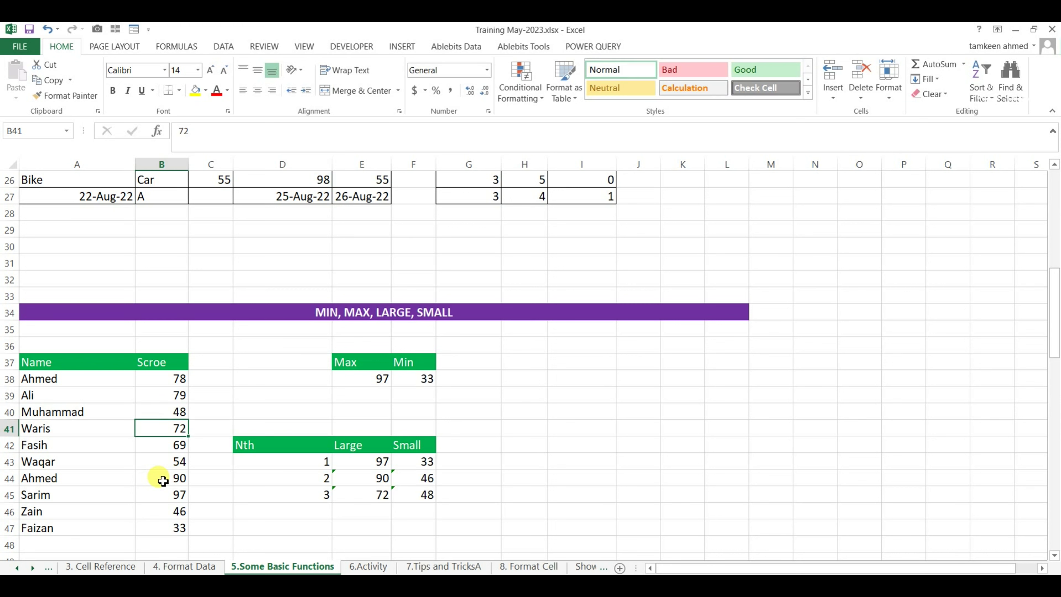
key(Right)
key(Right)
key(Right)
key(Right)
key(Up)
key(Up)
key(Down)
key(Down)
key(Down)
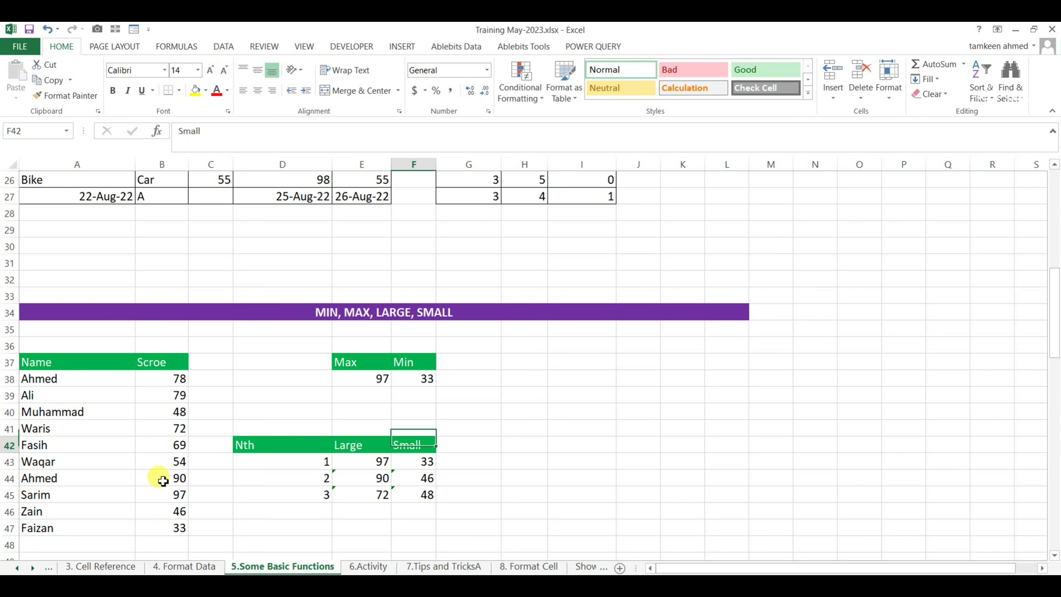
key(Down)
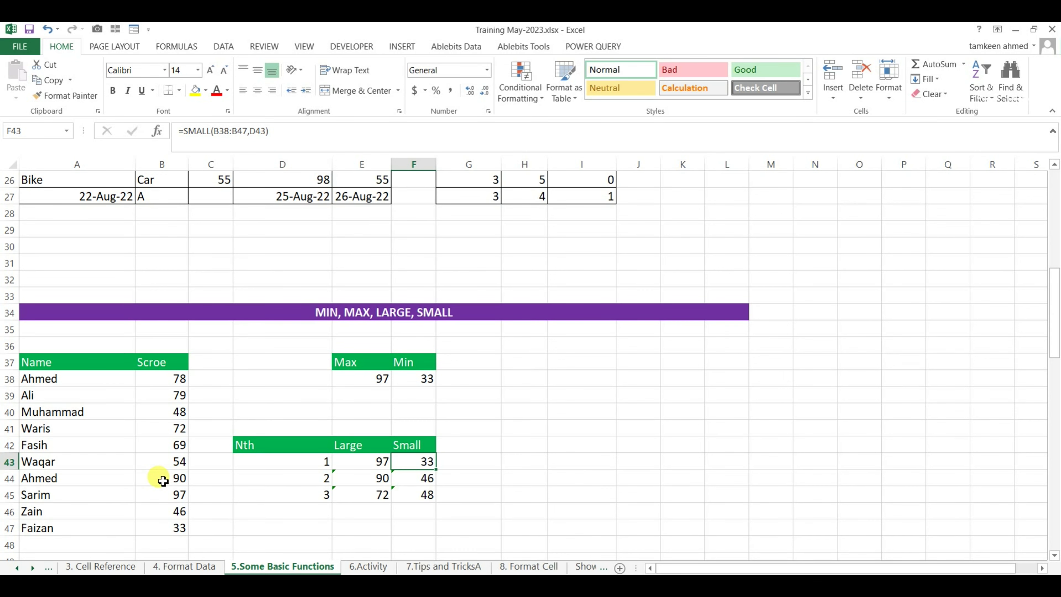
scroll(199, 453, down, 2)
Enter =UPPER(A56) in C56 to capitalise the first name
scroll(199, 453, down, 4)
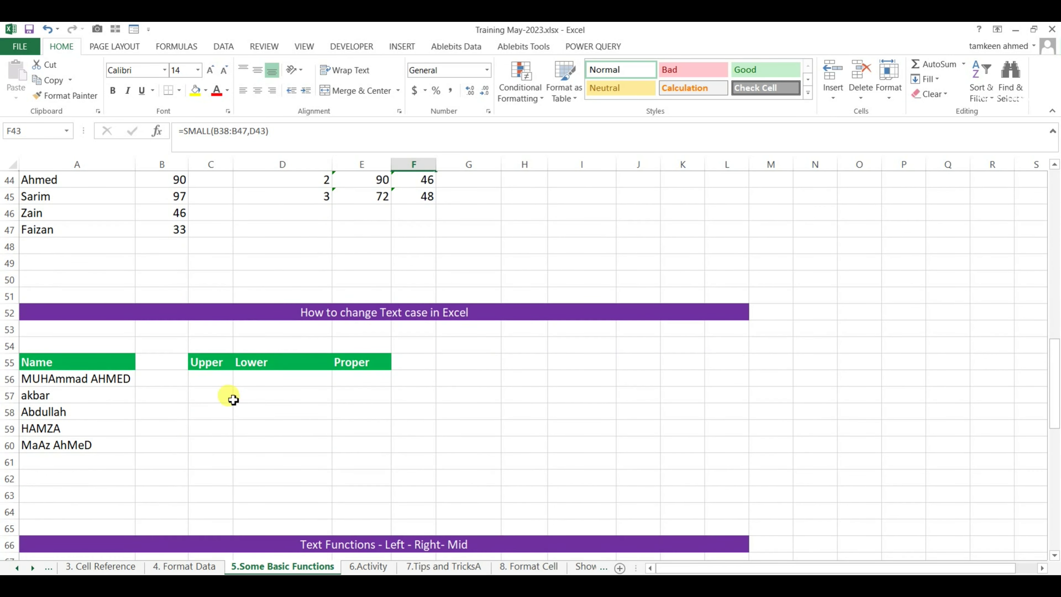
click(378, 297)
click(209, 381)
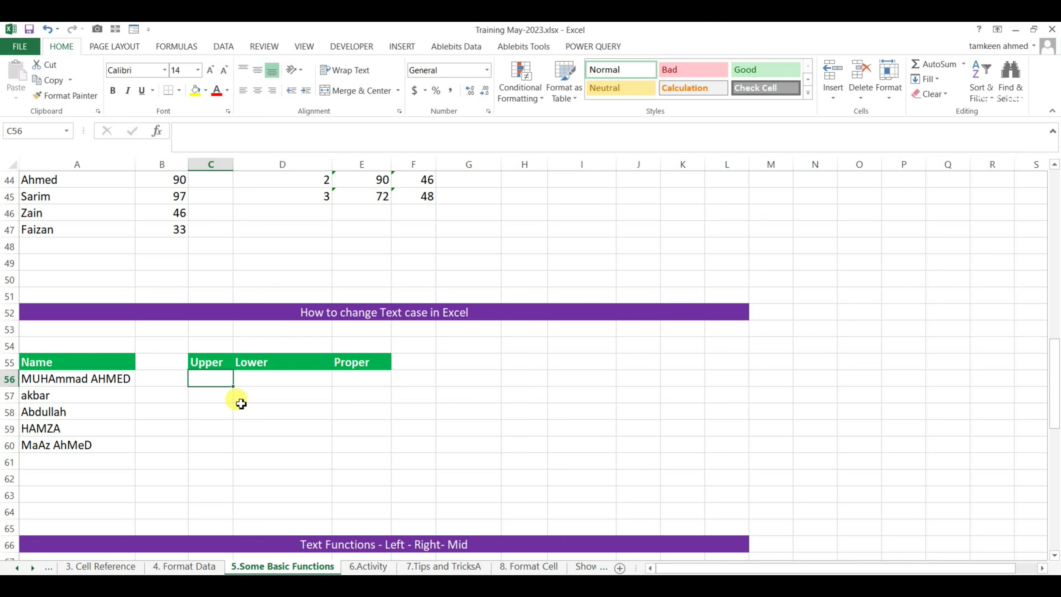
key(Left)
key(Left)
key(Down)
key(Up)
key(Up)
key(Right)
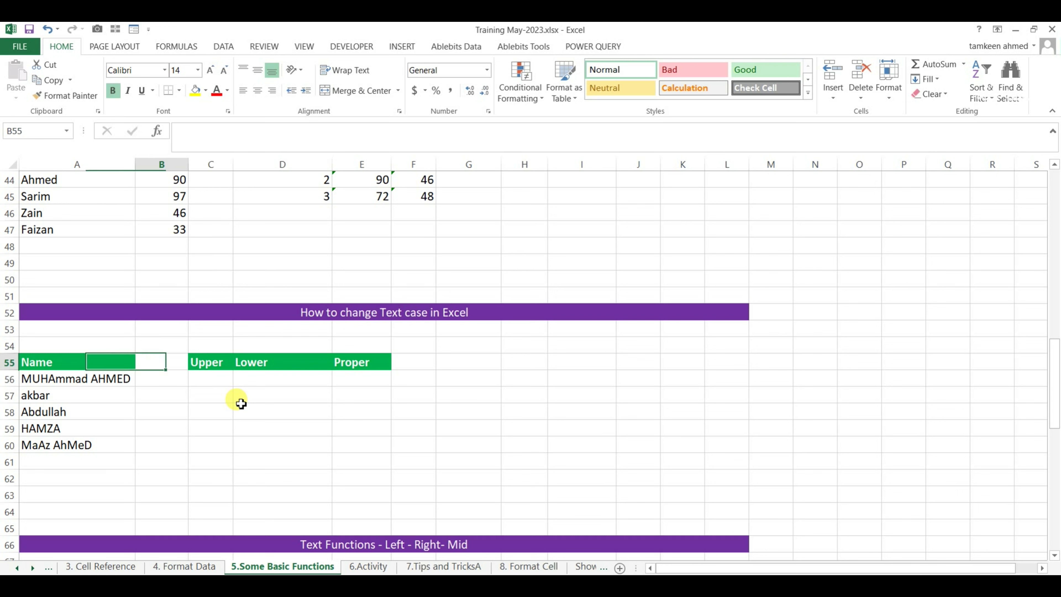
key(Down)
key(Right)
text(=)
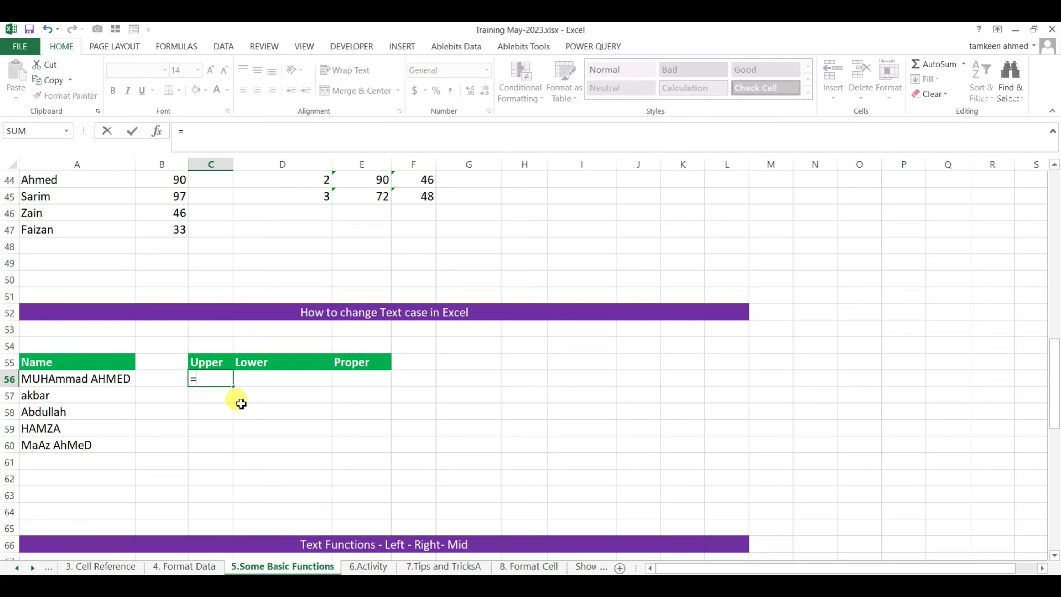
text(up)
text(per)
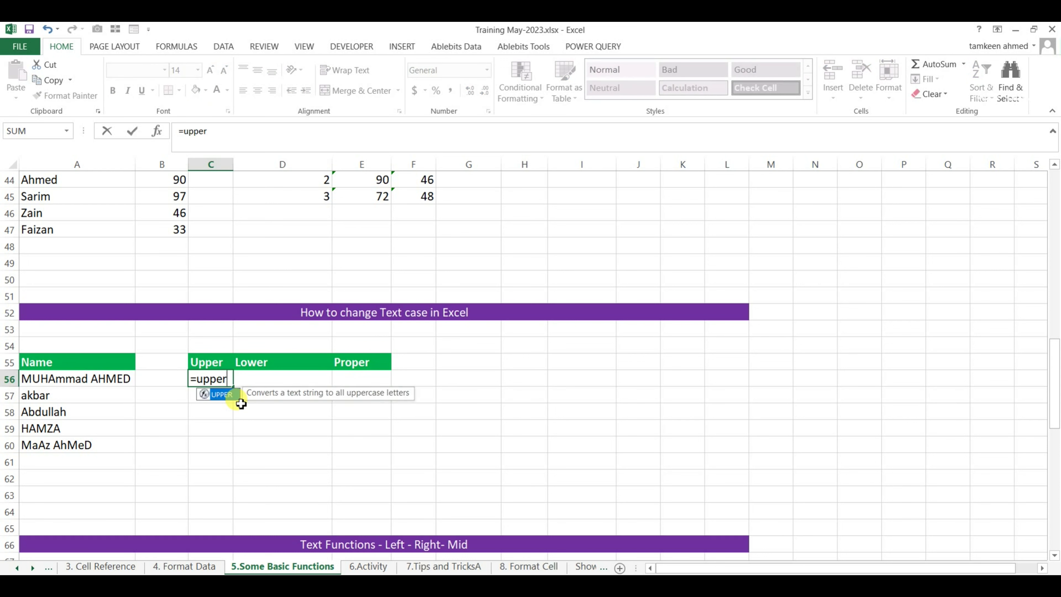
text(()
click(88, 379)
text())
key(Return)
key(Up)
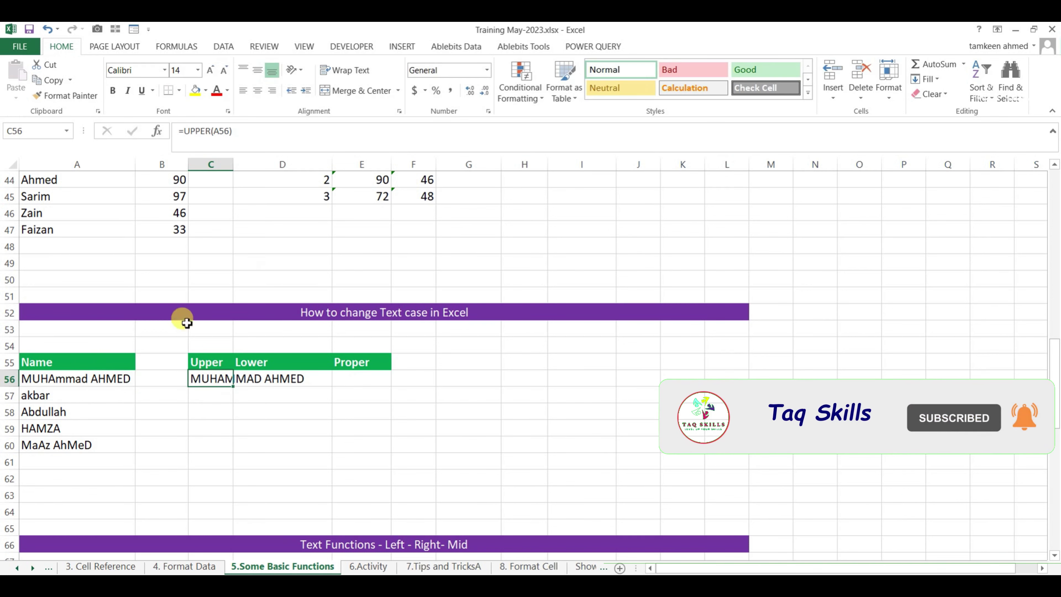
Autofit column C and copy the UPPER formula down to C60
double_click(233, 164)
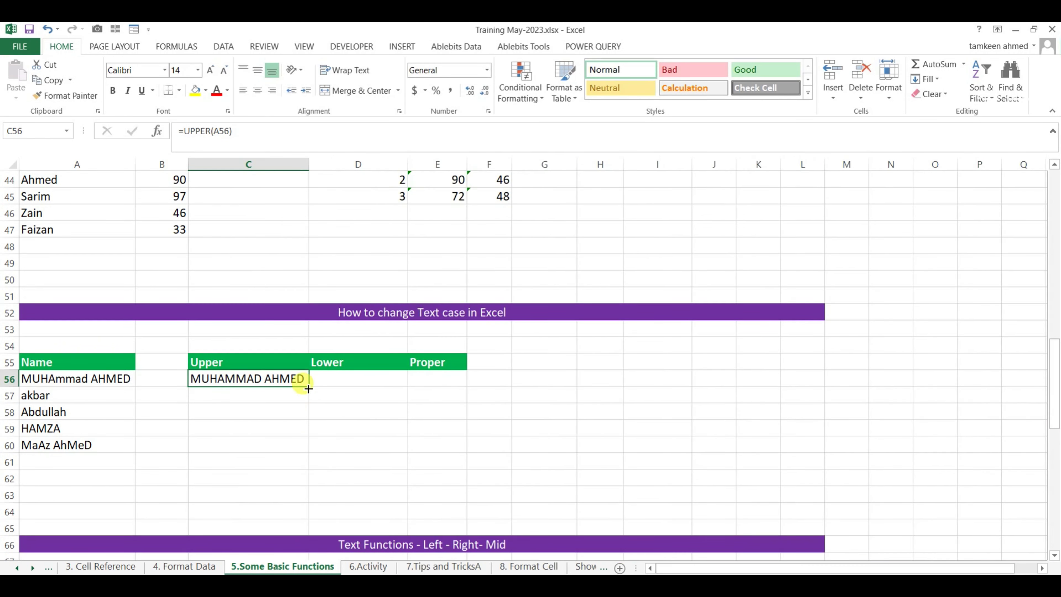
drag(309, 387, 311, 456)
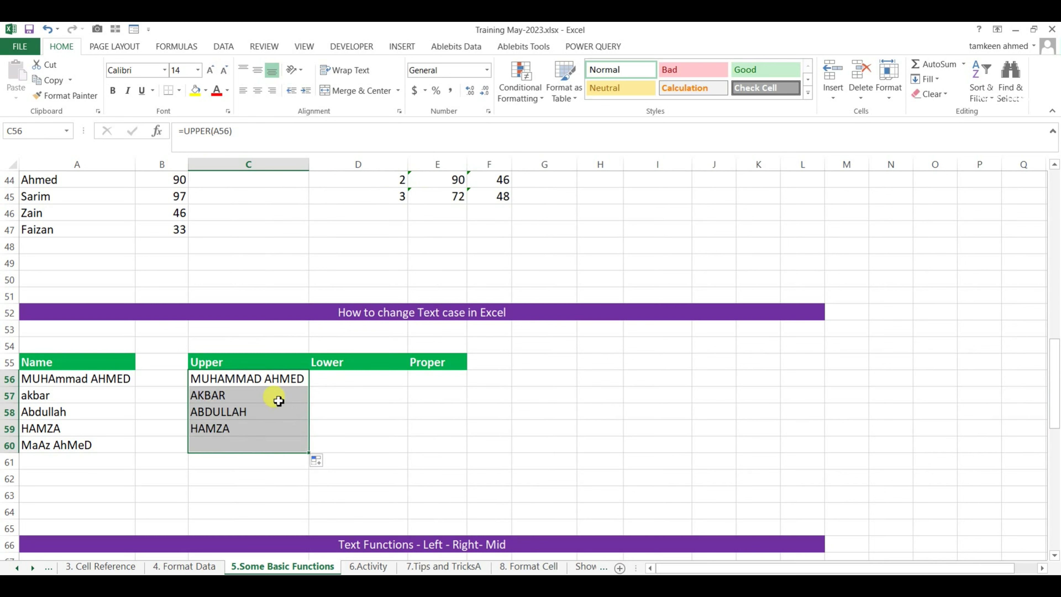
click(267, 395)
click(266, 412)
click(259, 428)
click(257, 450)
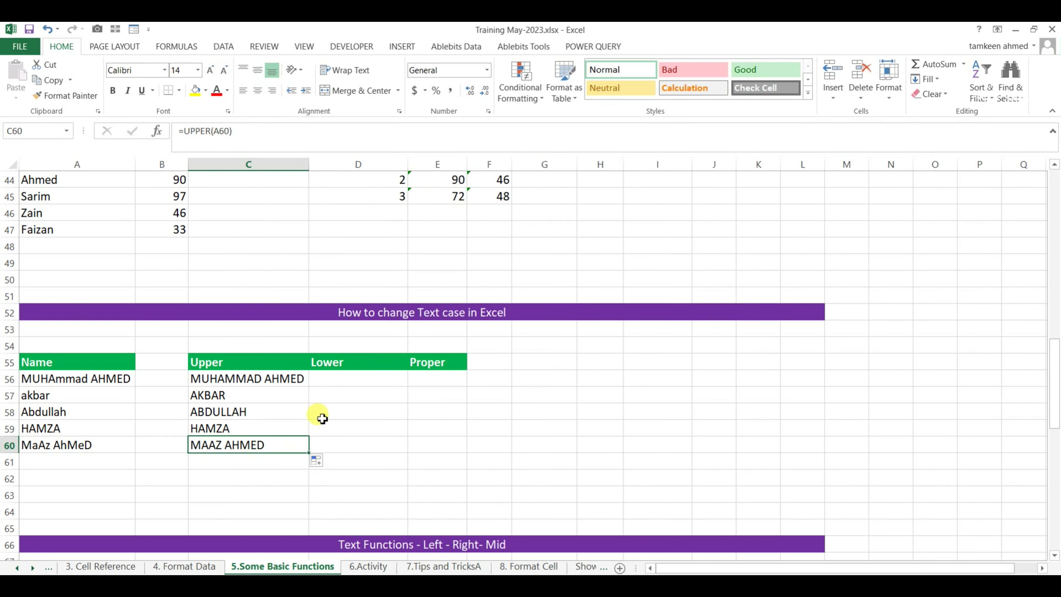
click(345, 378)
text(=lower)
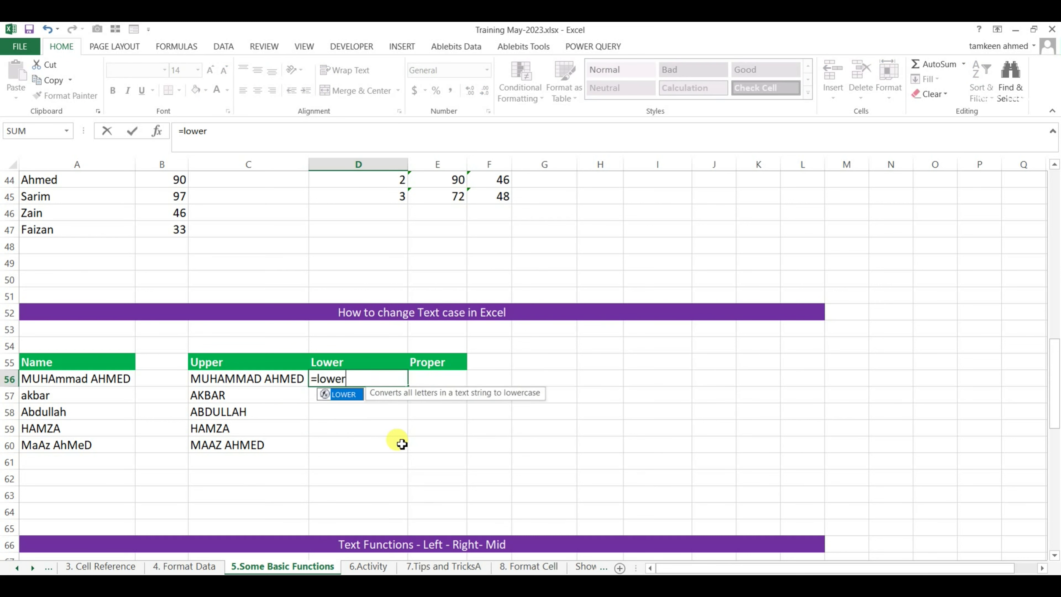
text(()
Complete =LOWER(A56) in D56, fill it down to D60, and widen column D
click(98, 380)
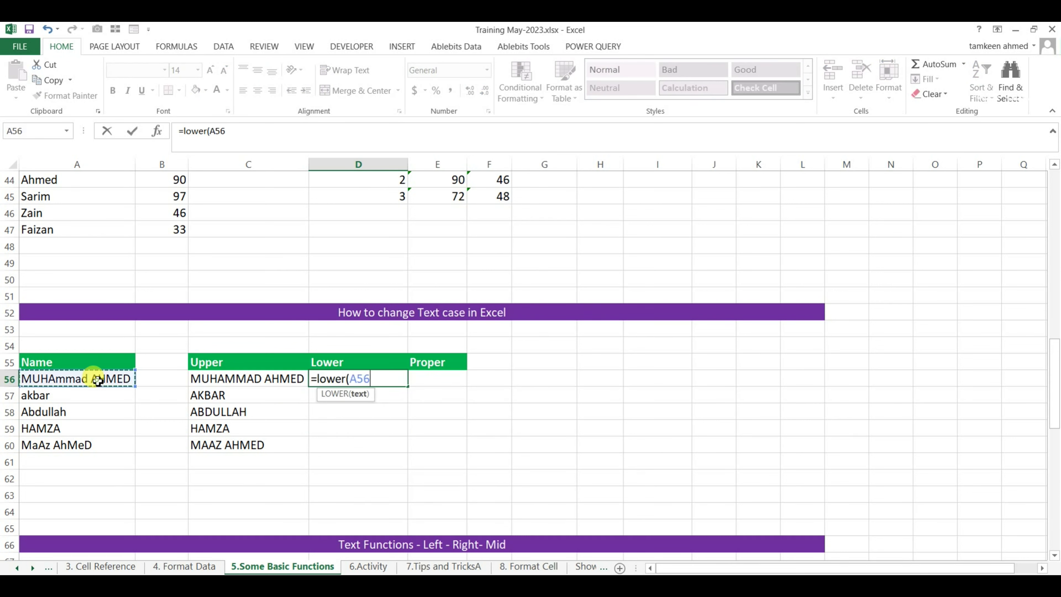
text())
key(Return)
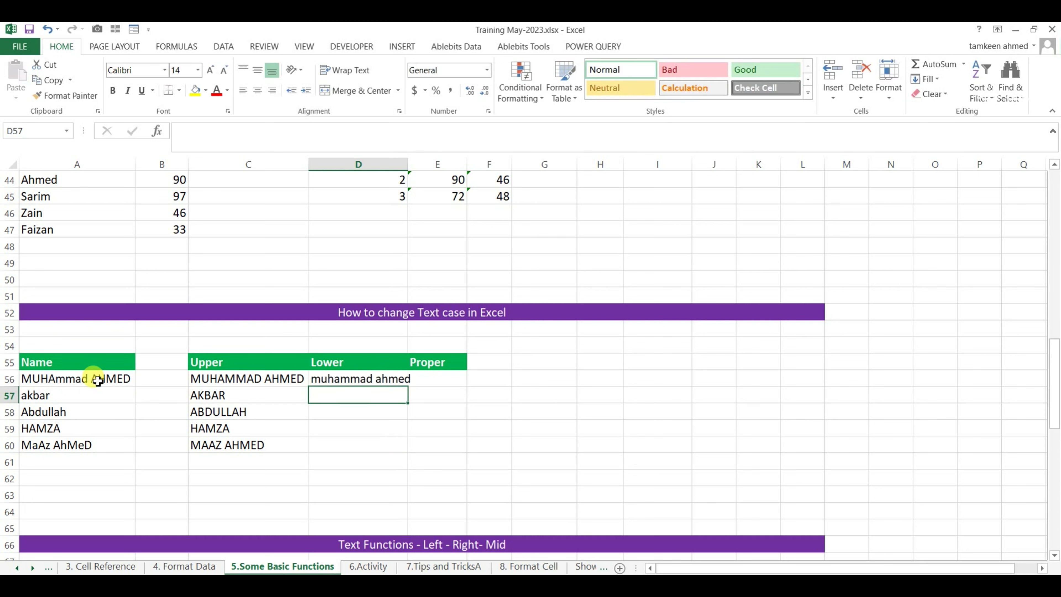
click(386, 378)
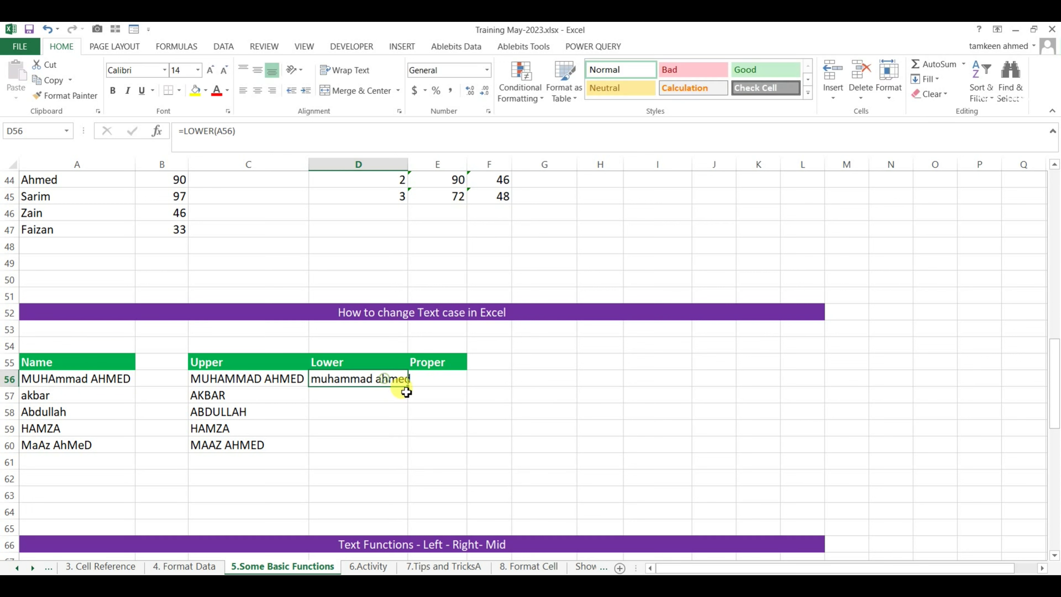
drag(408, 388, 411, 451)
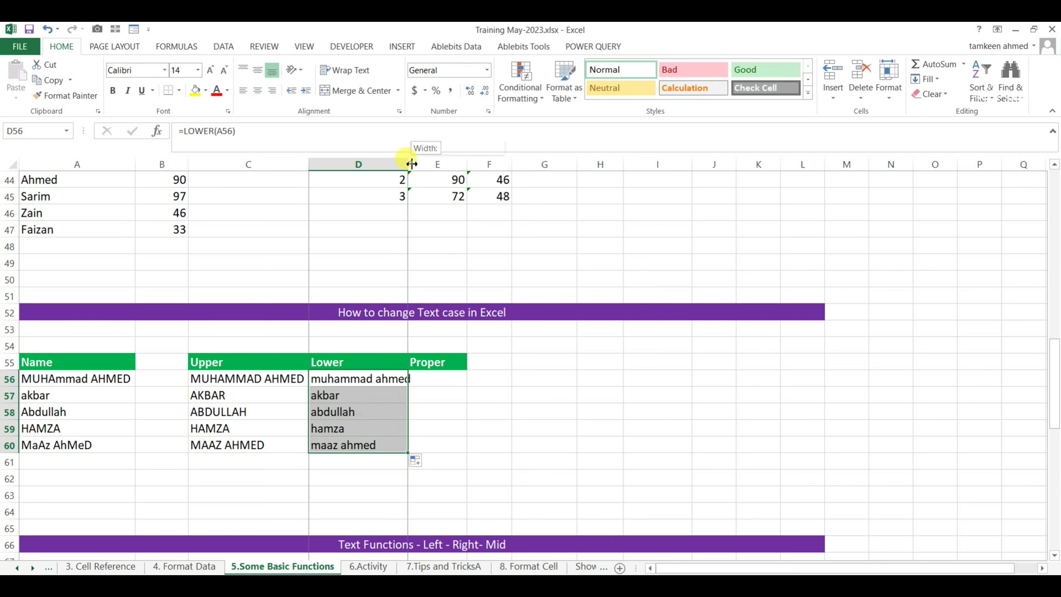
drag(409, 164, 416, 164)
click(449, 378)
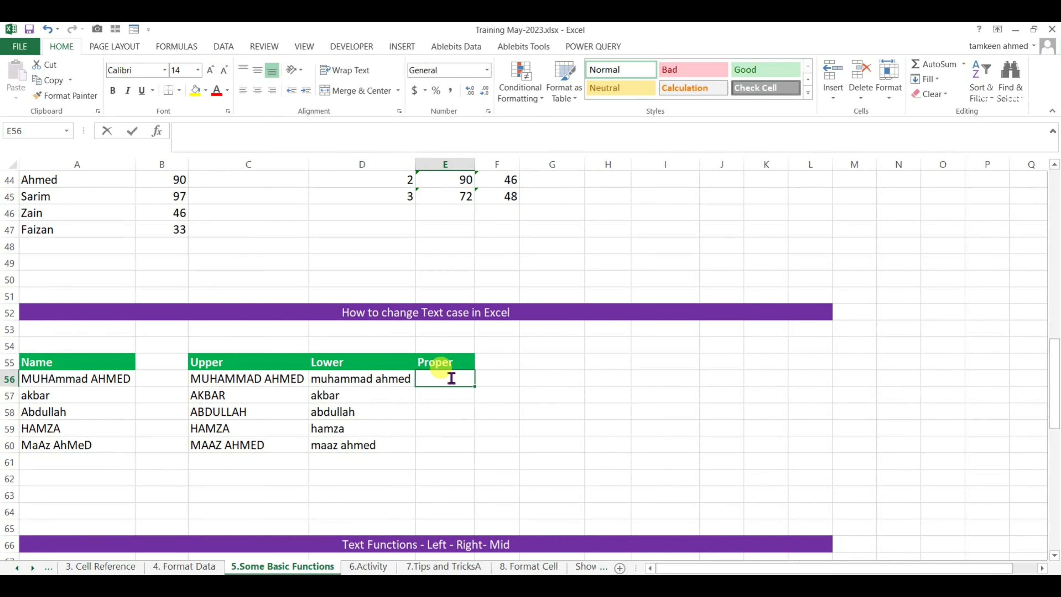
Enter =PROPER(A56) in E56, autofit column E, and fill it down to E60
text(=p)
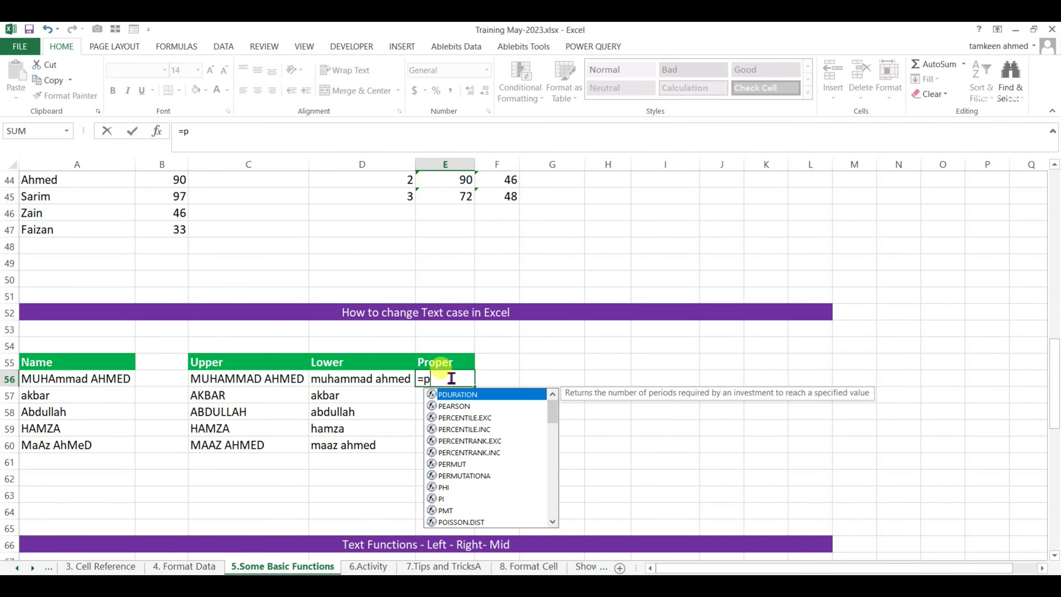
text(roper()
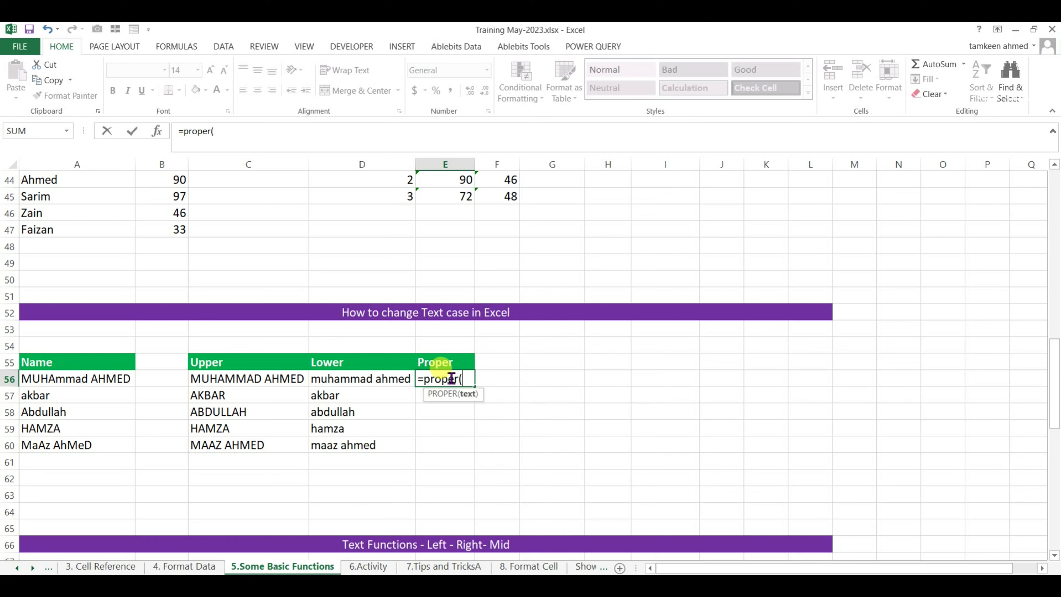
click(121, 379)
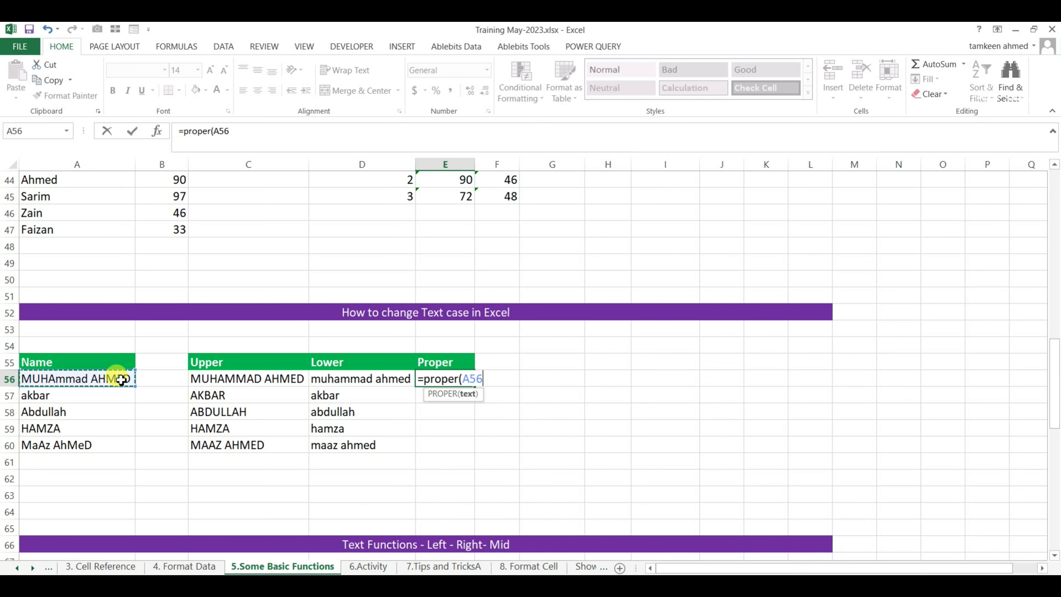
key(Return)
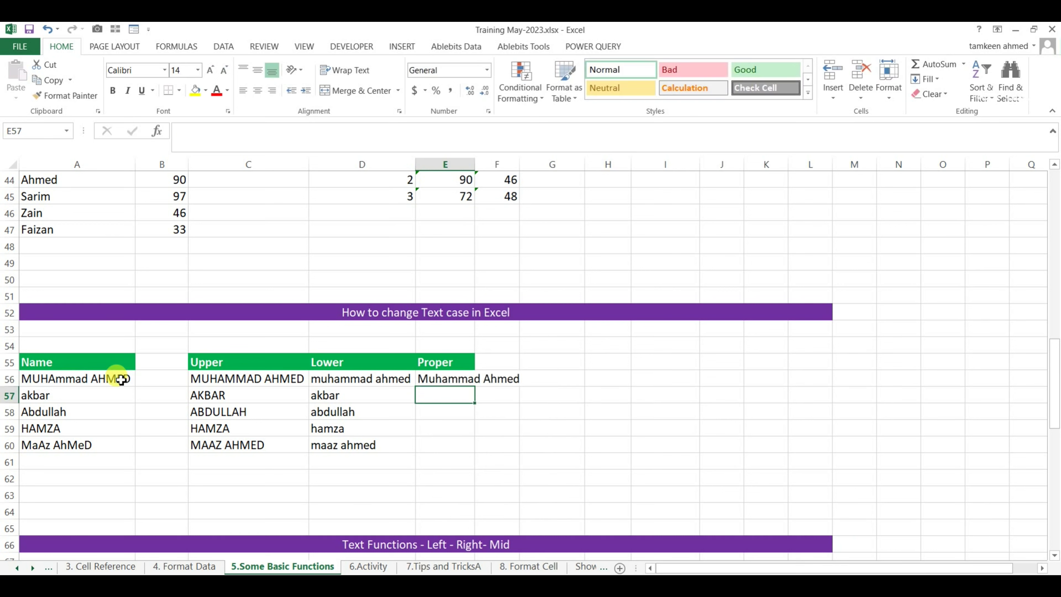
double_click(475, 164)
click(513, 378)
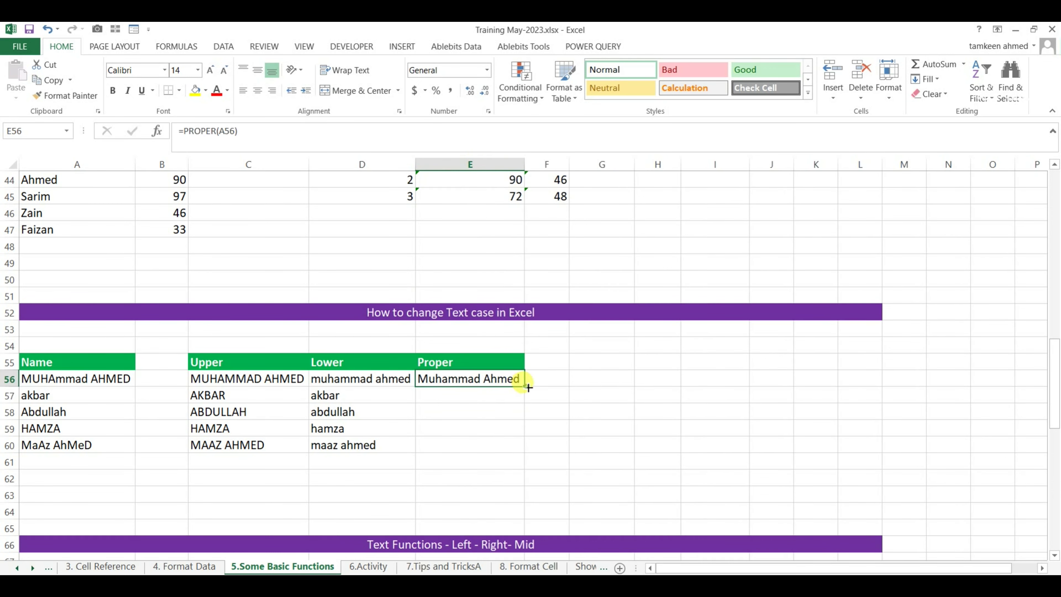
double_click(525, 386)
Review the UPPER, LOWER and PROPER formulas in C56, D56 and E56
click(272, 456)
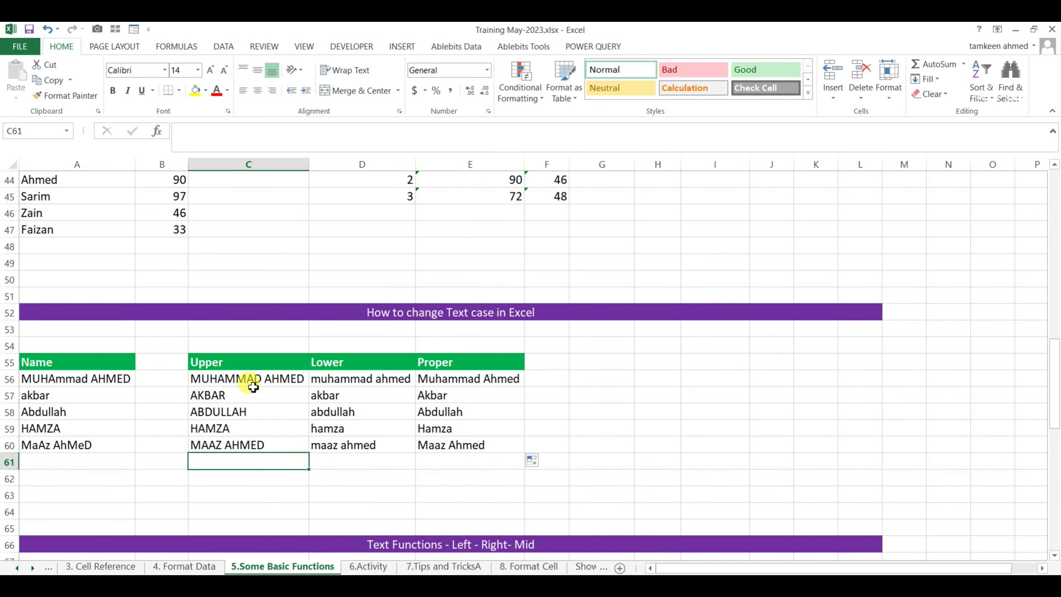
click(248, 380)
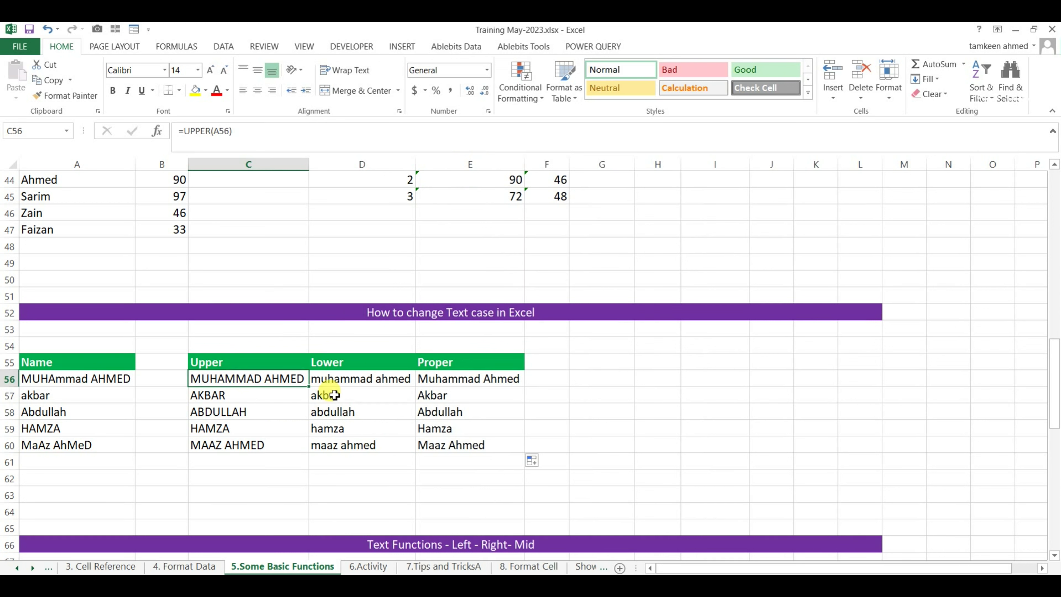
click(341, 378)
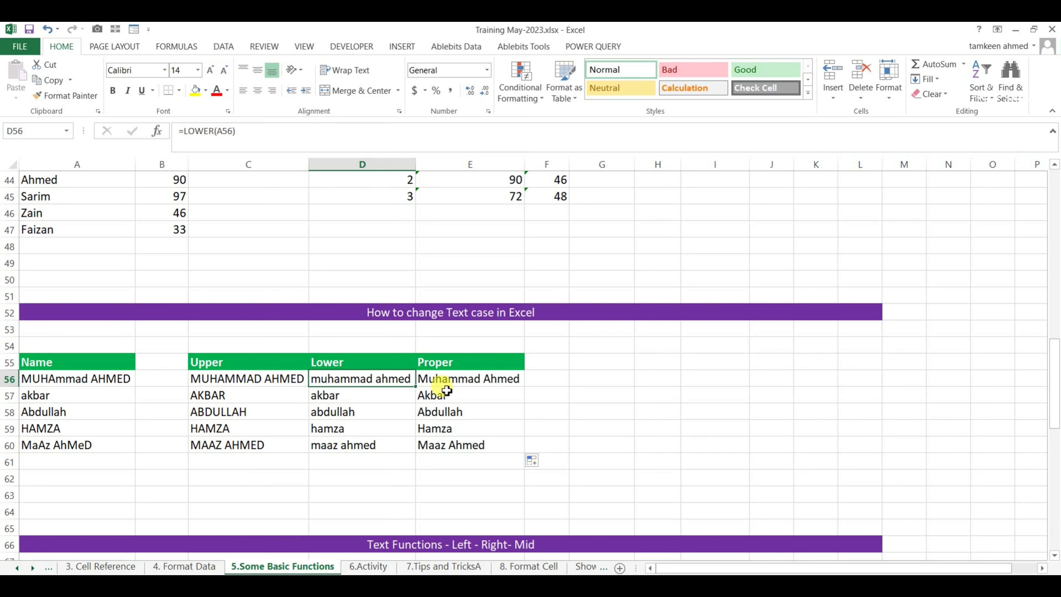
click(442, 380)
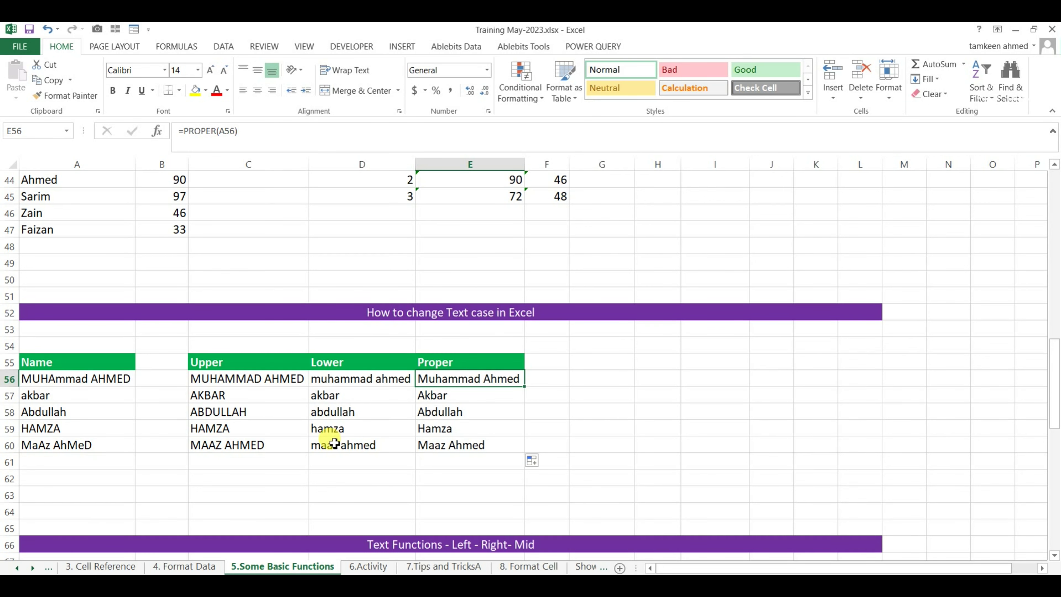
scroll(335, 443, down, 1)
Scroll down to the Left / Right / Mid table and select cell B70
scroll(334, 442, down, 3)
scroll(334, 441, down, 1)
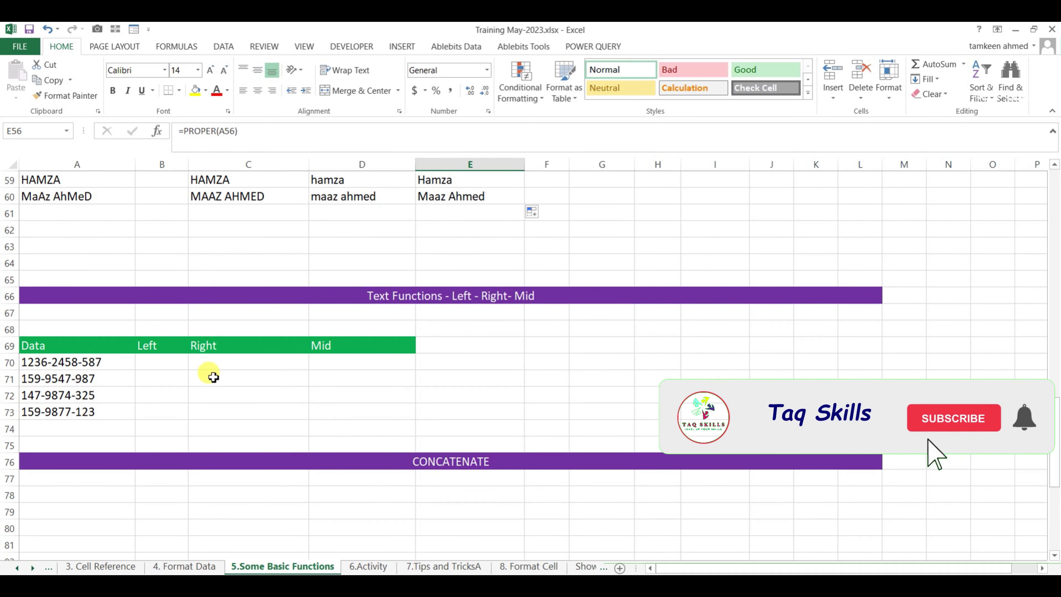
click(175, 363)
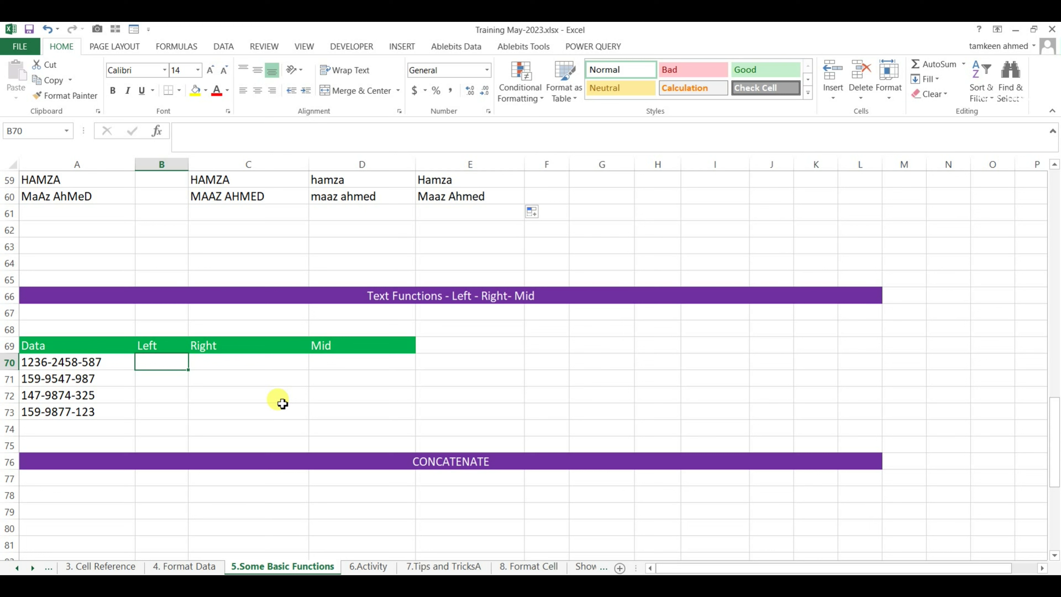
Enter =LEFT(A70,4) in B70 and fill it down to B73
text(=)
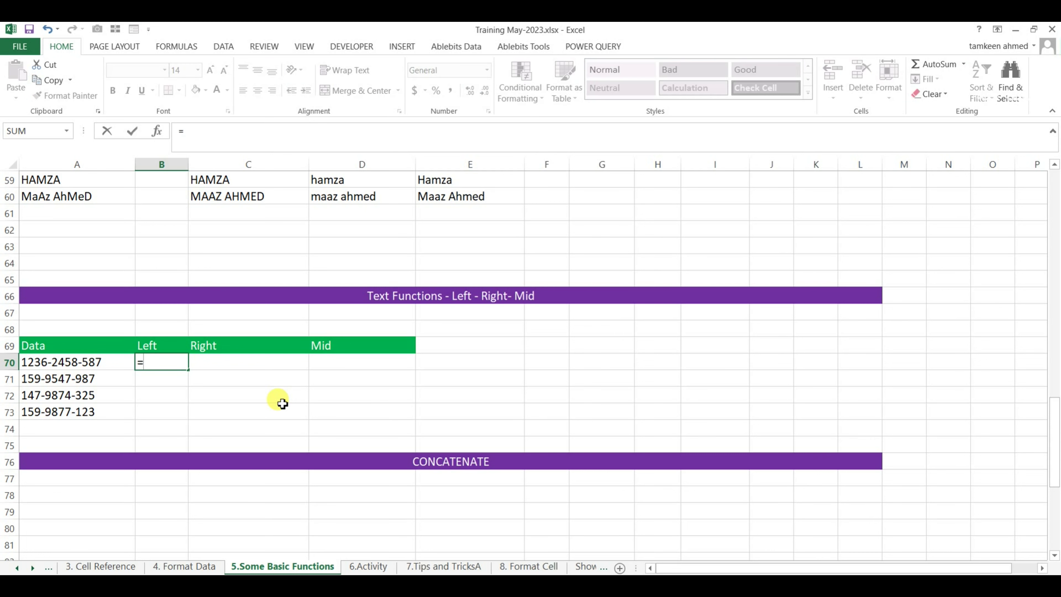
text(left()
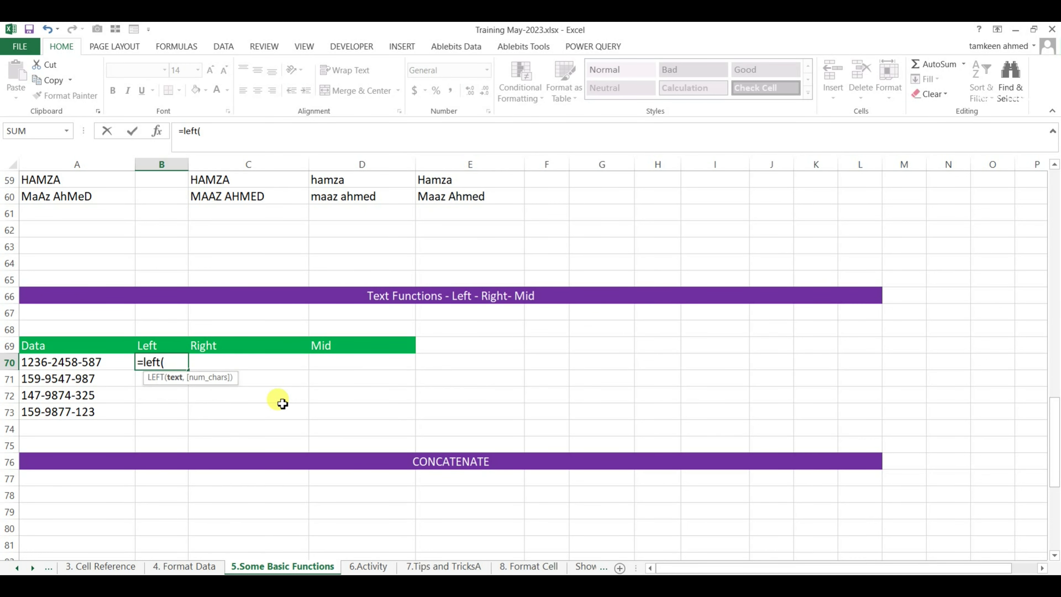
click(54, 365)
text(,)
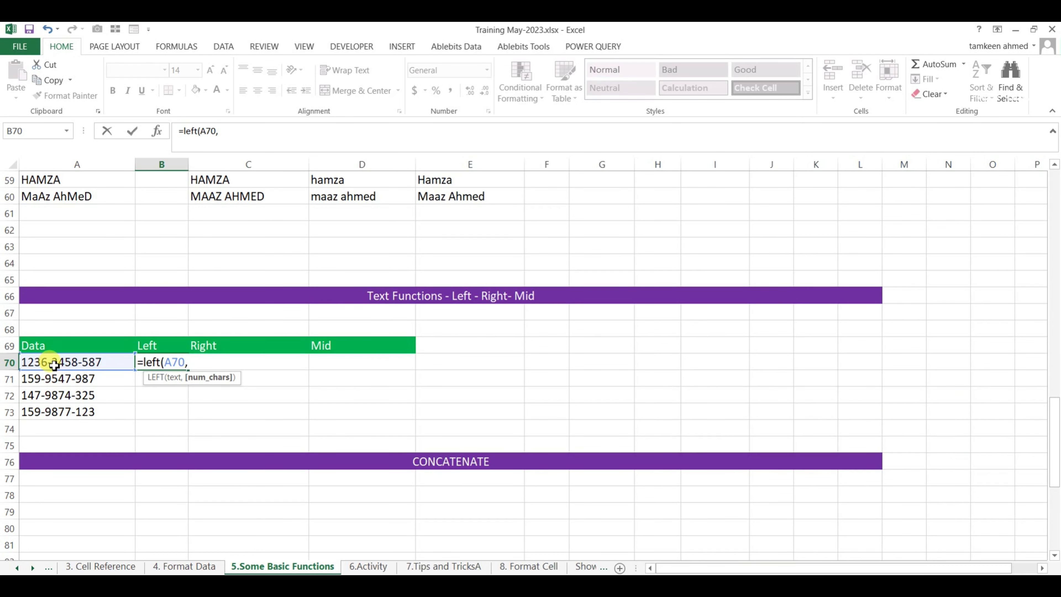
text(4))
key(Return)
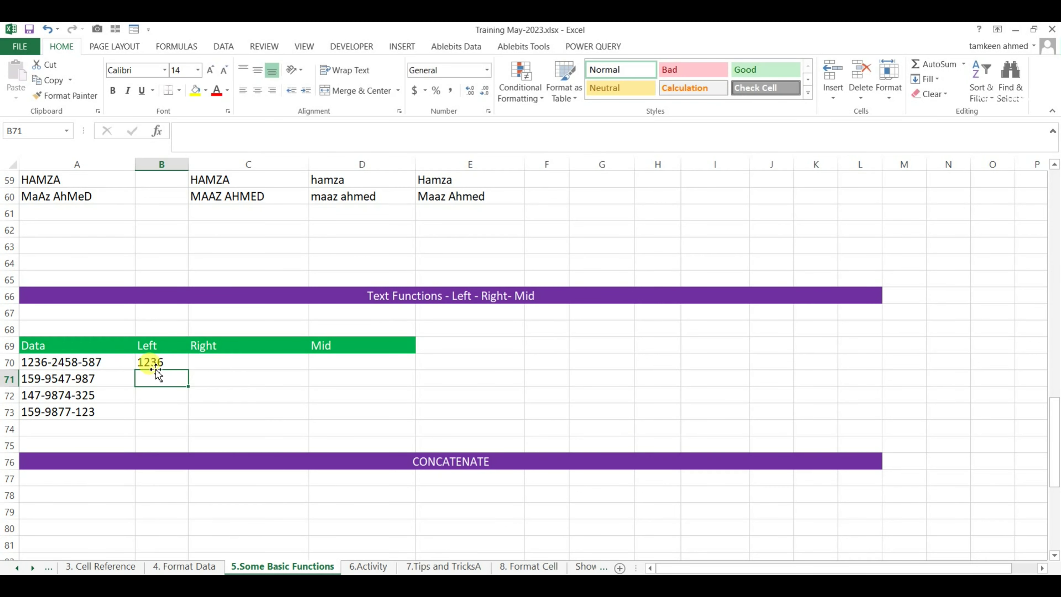
click(153, 358)
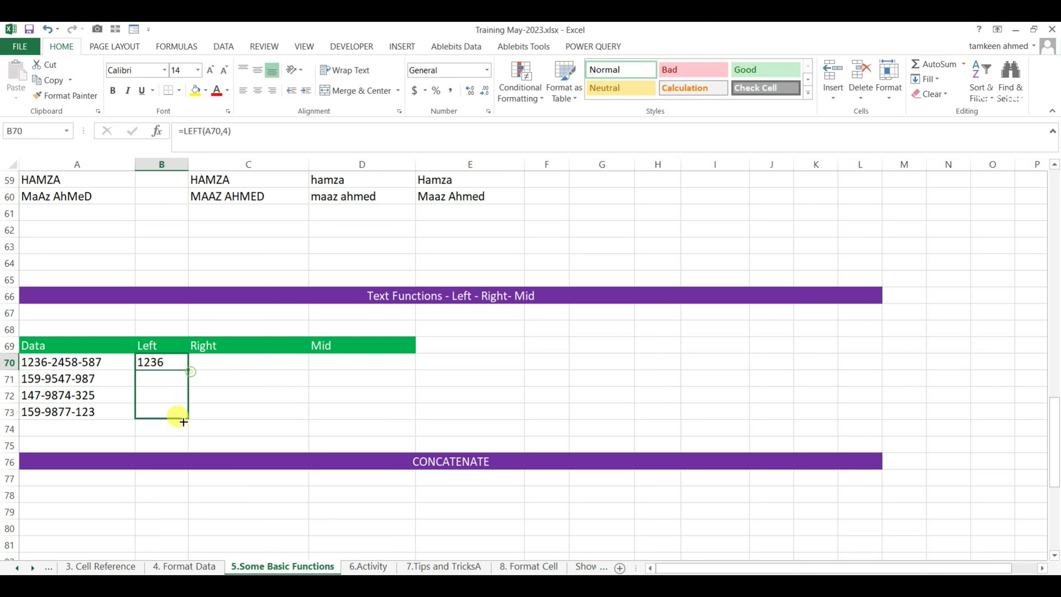
drag(184, 371, 183, 420)
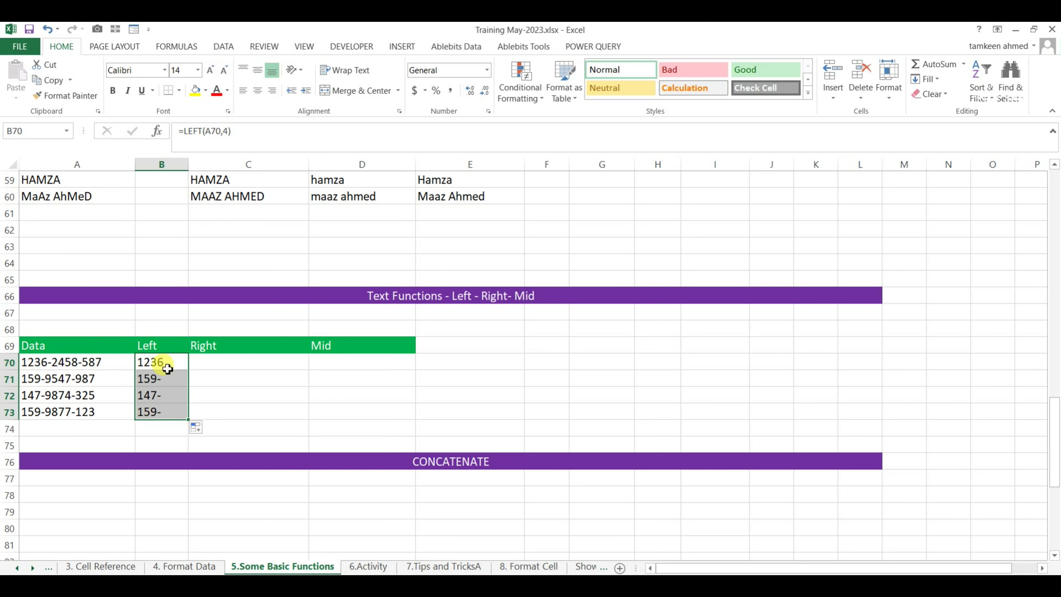
click(220, 364)
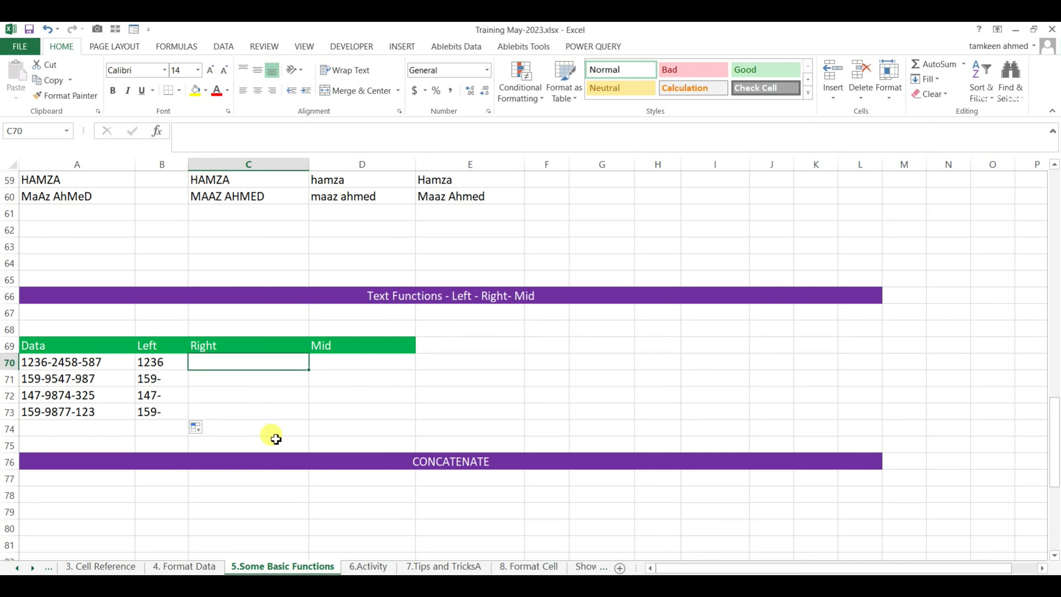
Enter =RIGHT(A70,3) in C70 and fill it down to C73, giving 587, 987, 325, 123
text(=right)
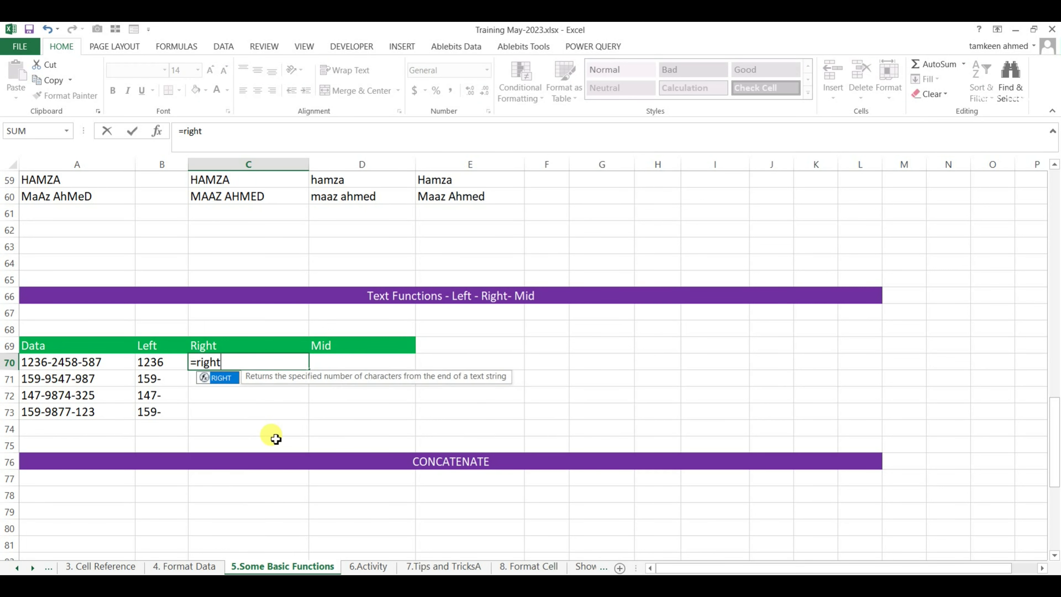
text(()
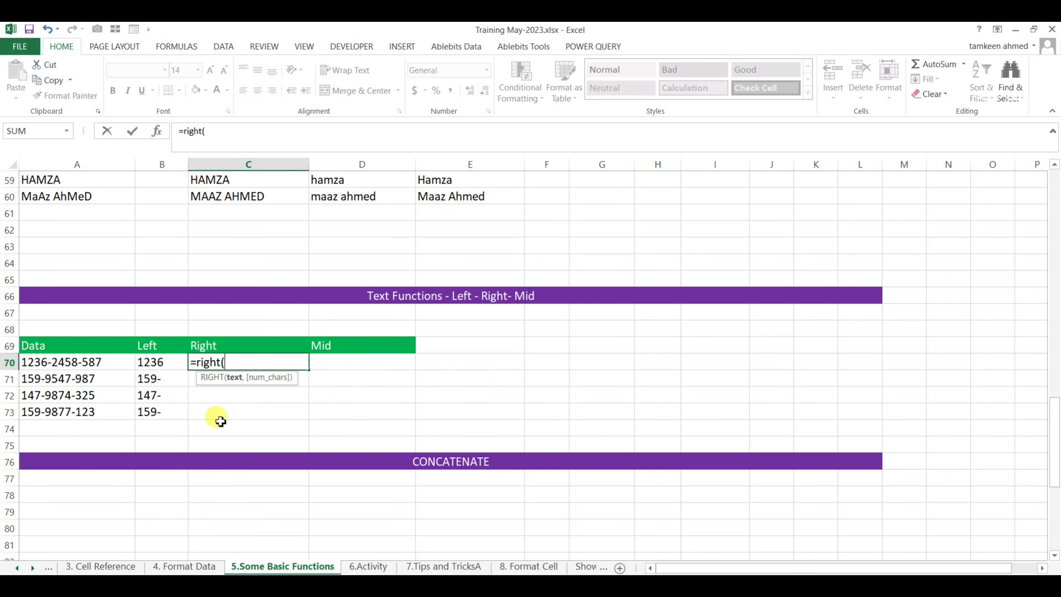
click(75, 361)
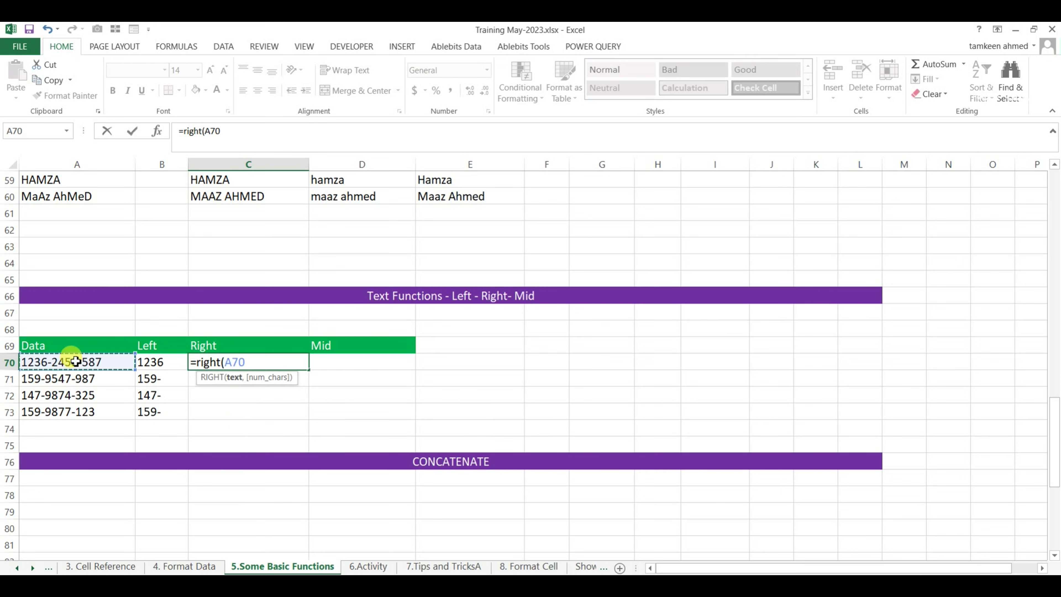
text(,3)
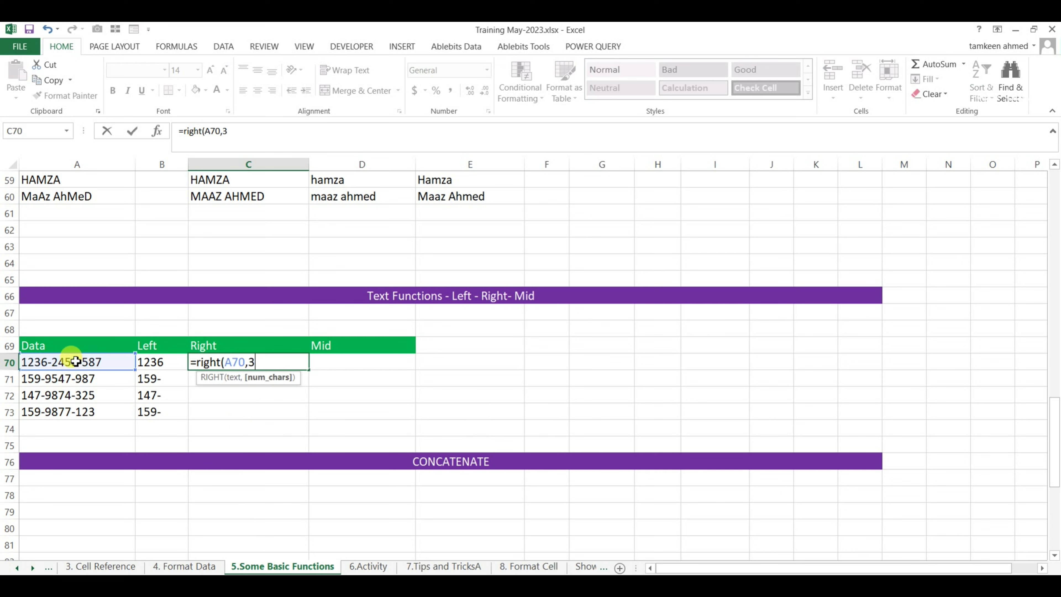
key(Return)
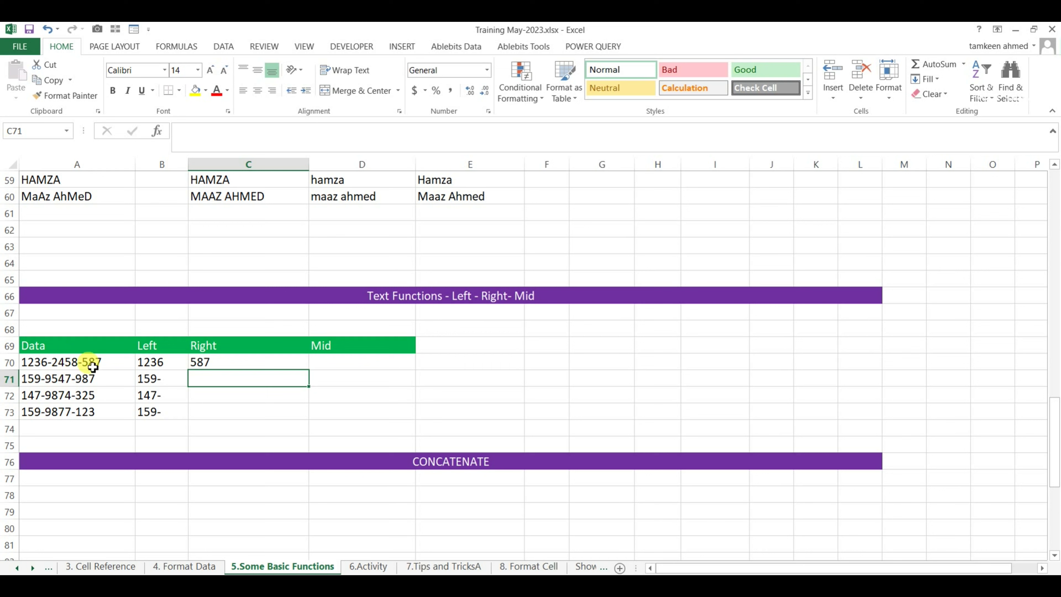
click(234, 362)
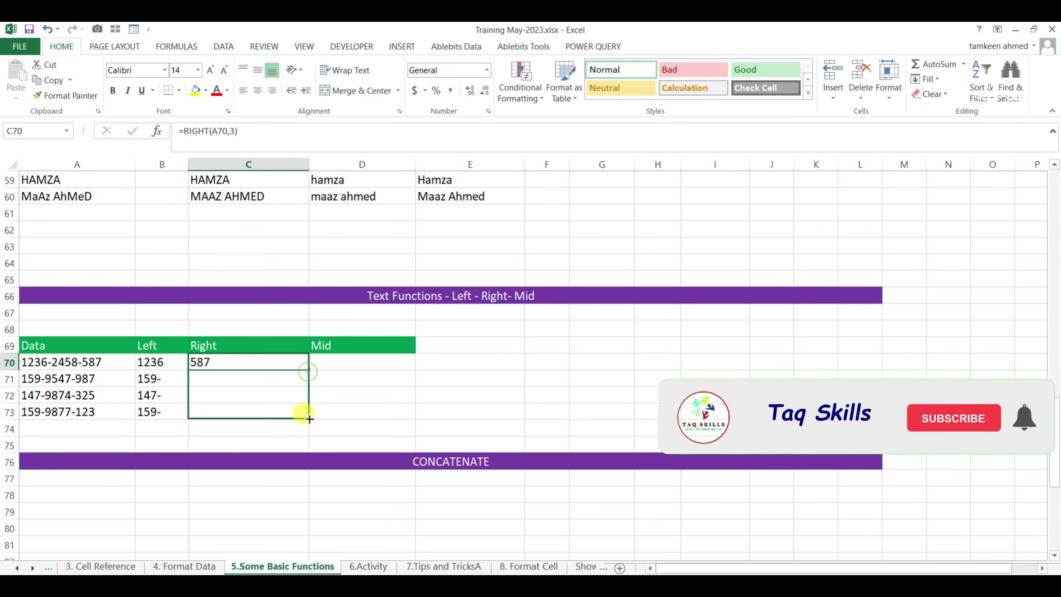
drag(309, 373, 304, 418)
click(214, 381)
click(207, 395)
click(211, 411)
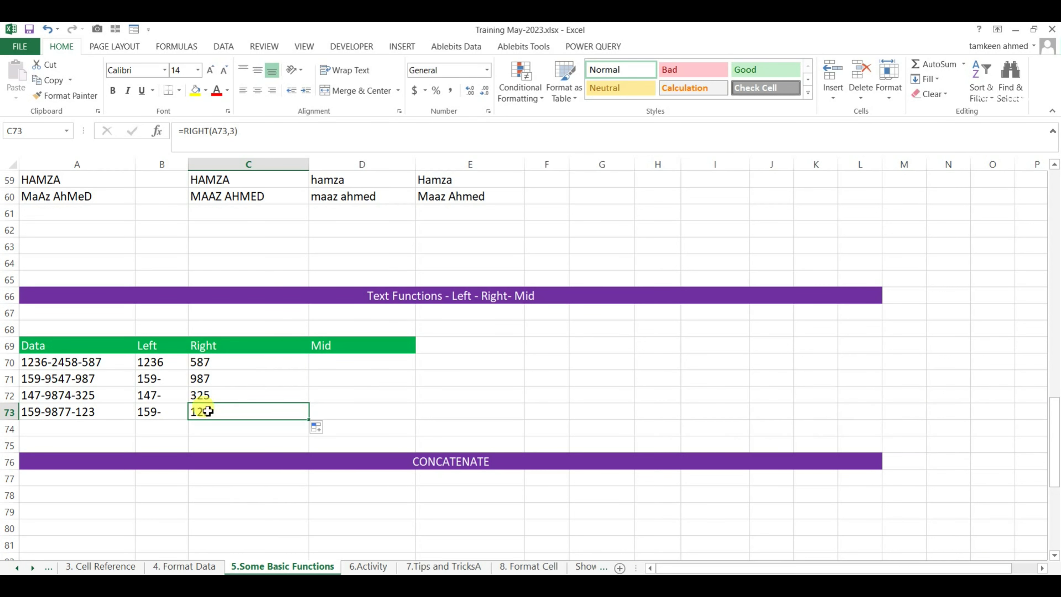
click(330, 364)
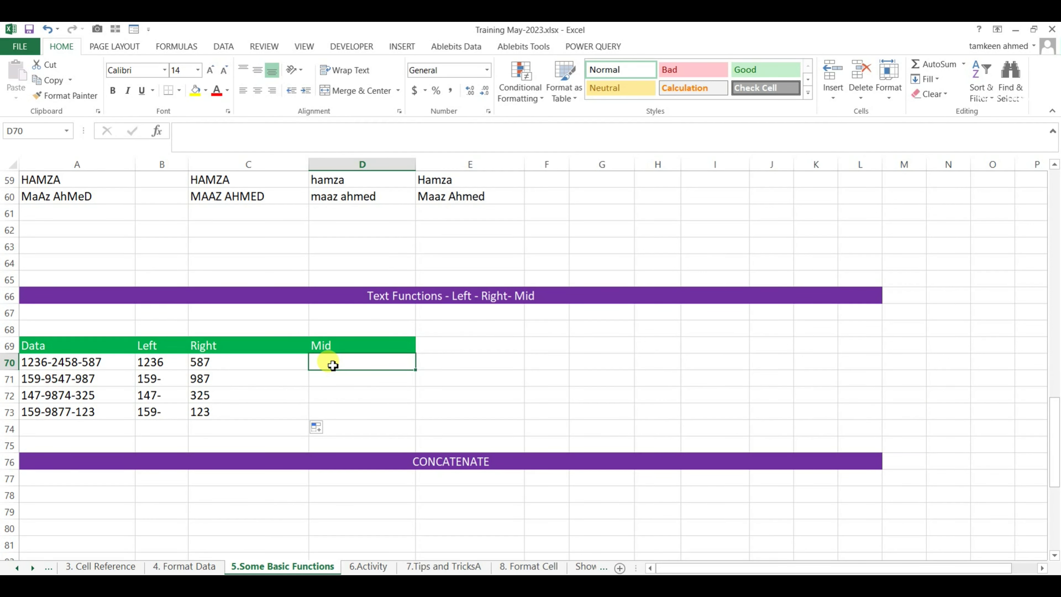
Enter =MID(A70,4,4) in D70, correcting the start position, and fill it down to D73
text(=m)
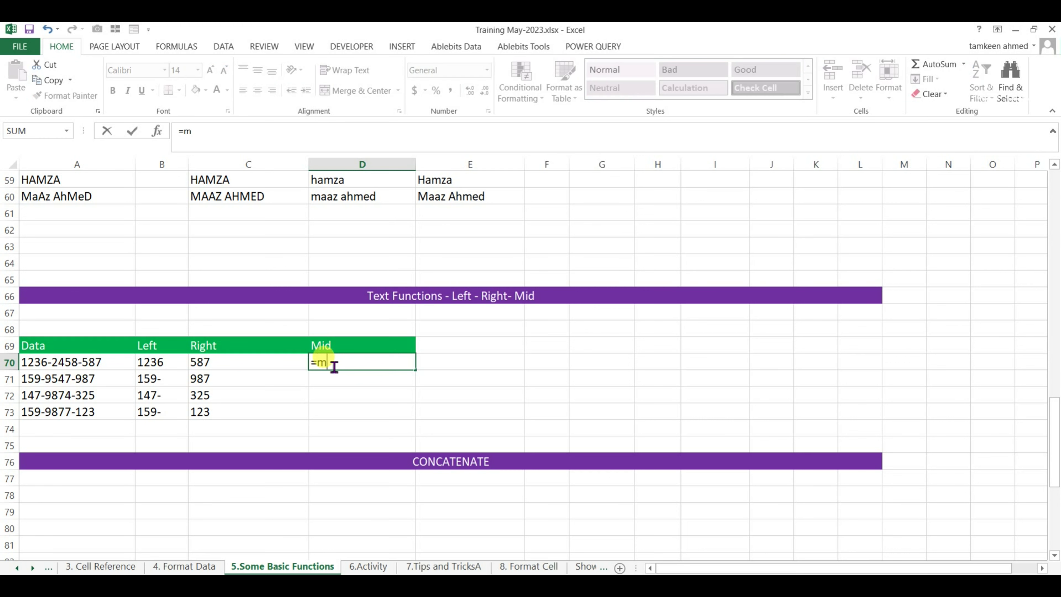
text(id()
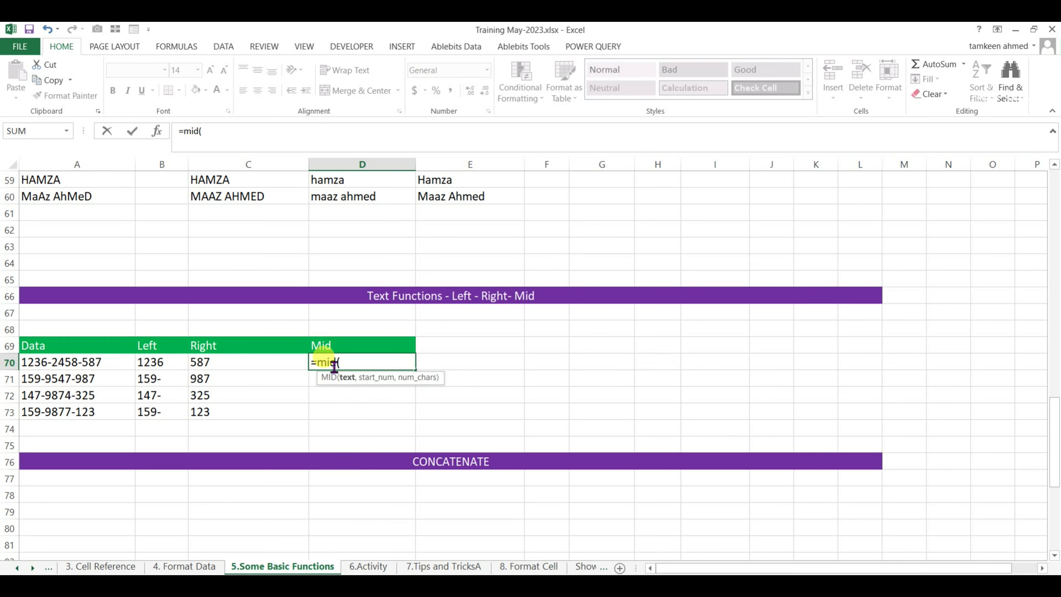
click(69, 364)
text(,5,)
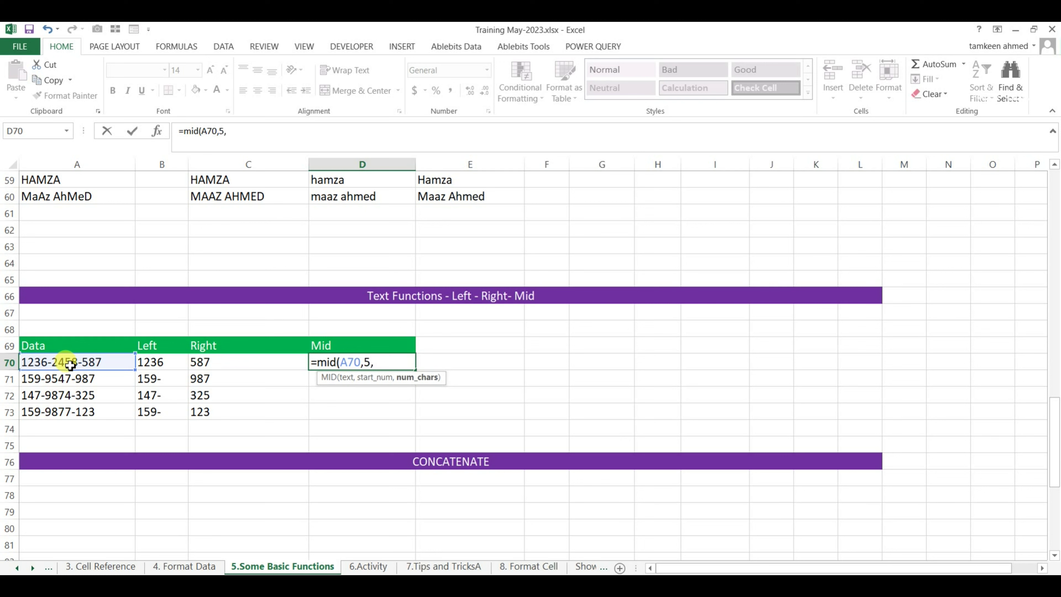
key(BackSpace)
key(BackSpace)
text(4,4))
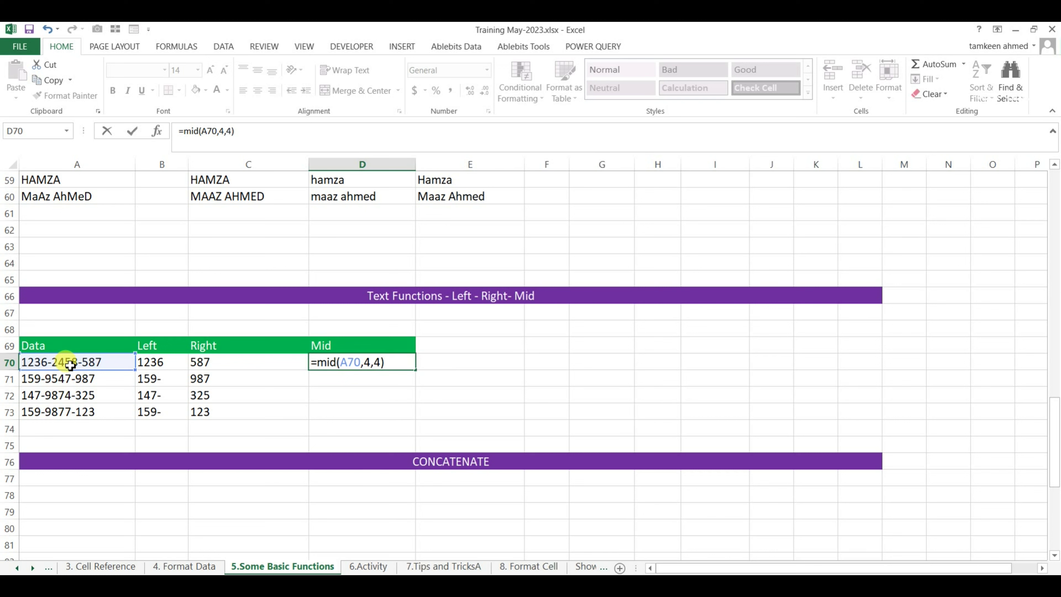
key(Return)
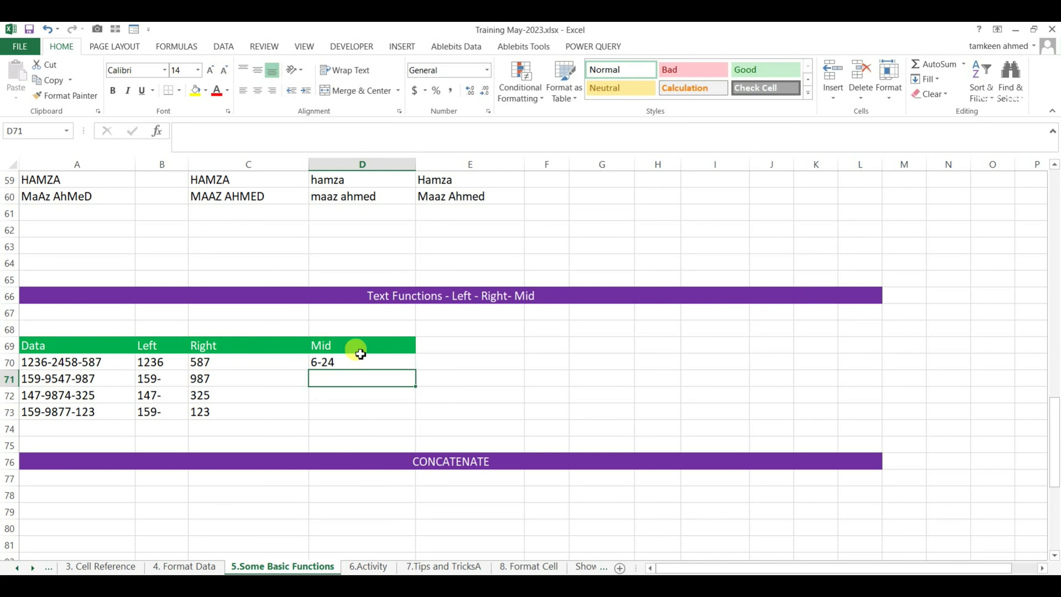
click(362, 361)
drag(416, 370, 407, 418)
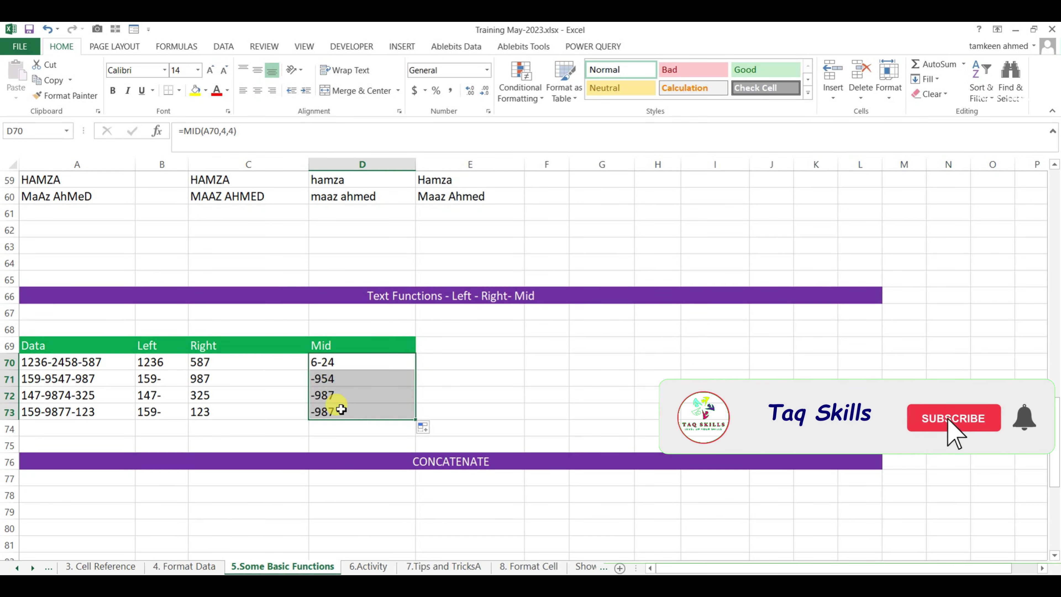
click(156, 364)
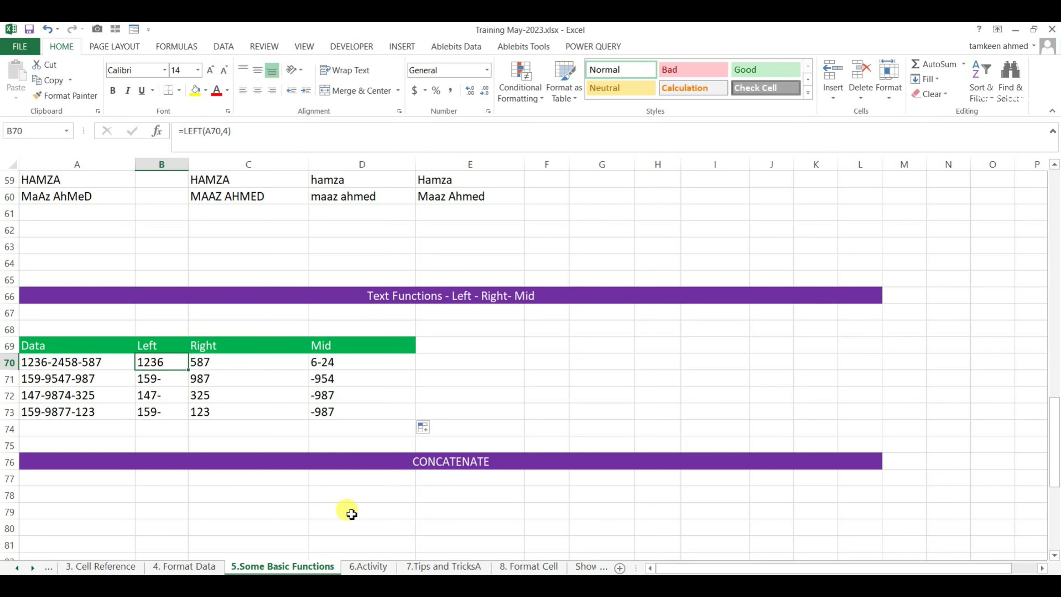
Enter =CONCATENATE(B70,C70,D70) in B78 to join the Left, Right and Mid results
click(158, 495)
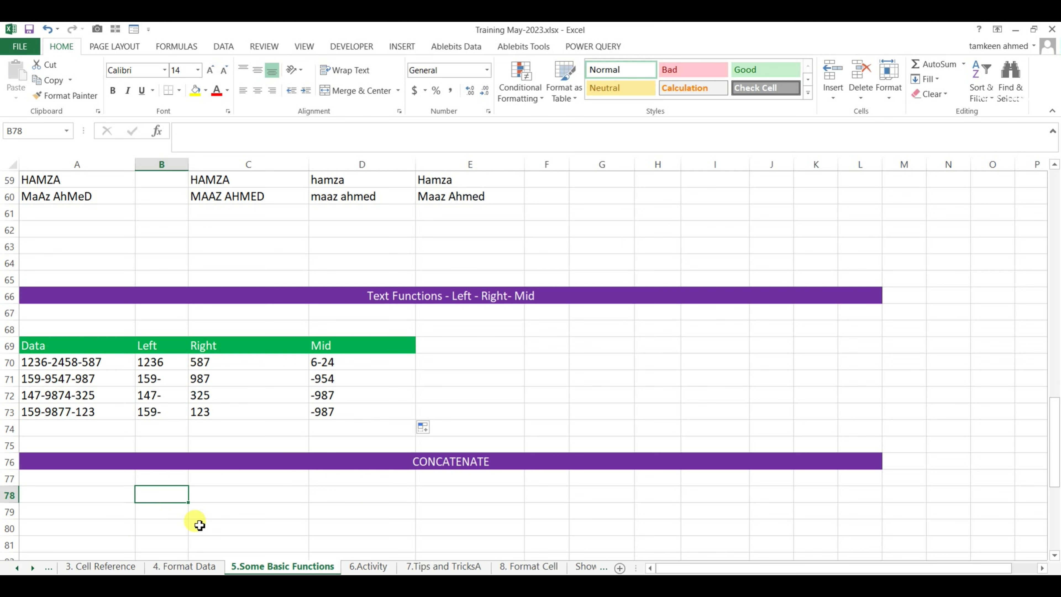
text(=)
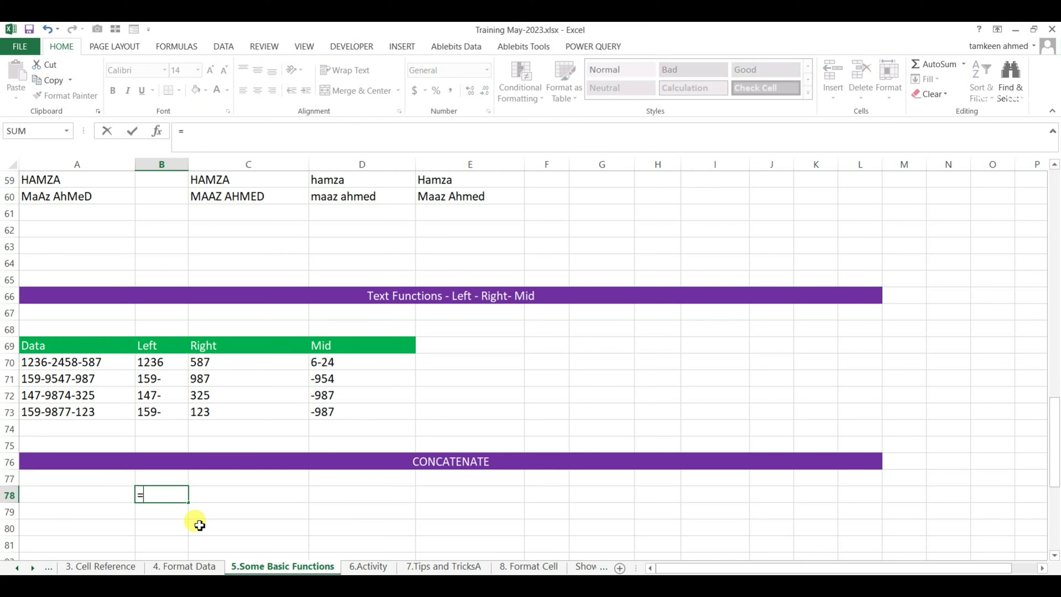
text(con)
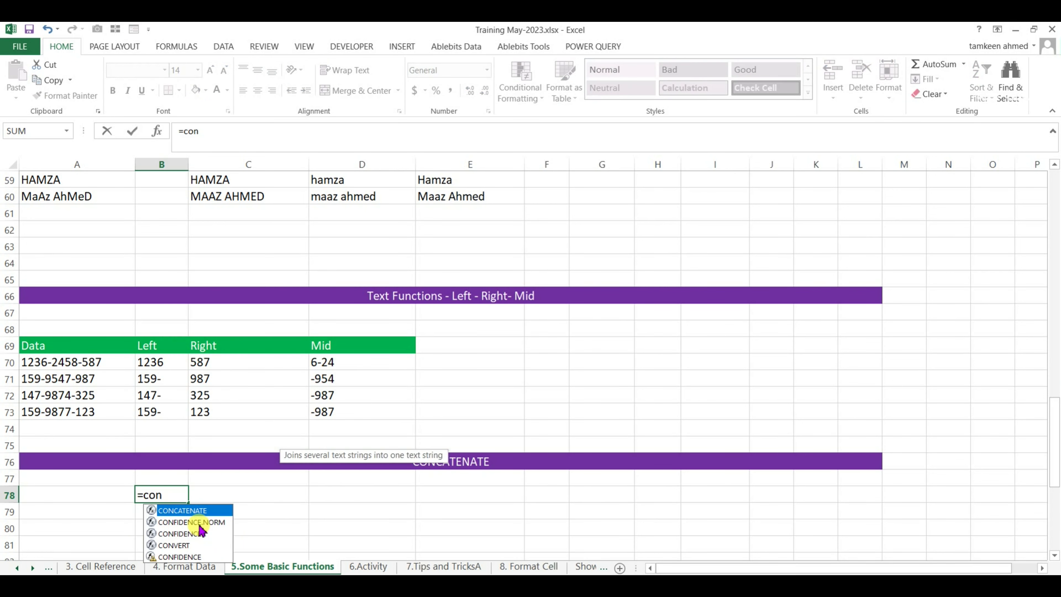
text(c)
key(Tab)
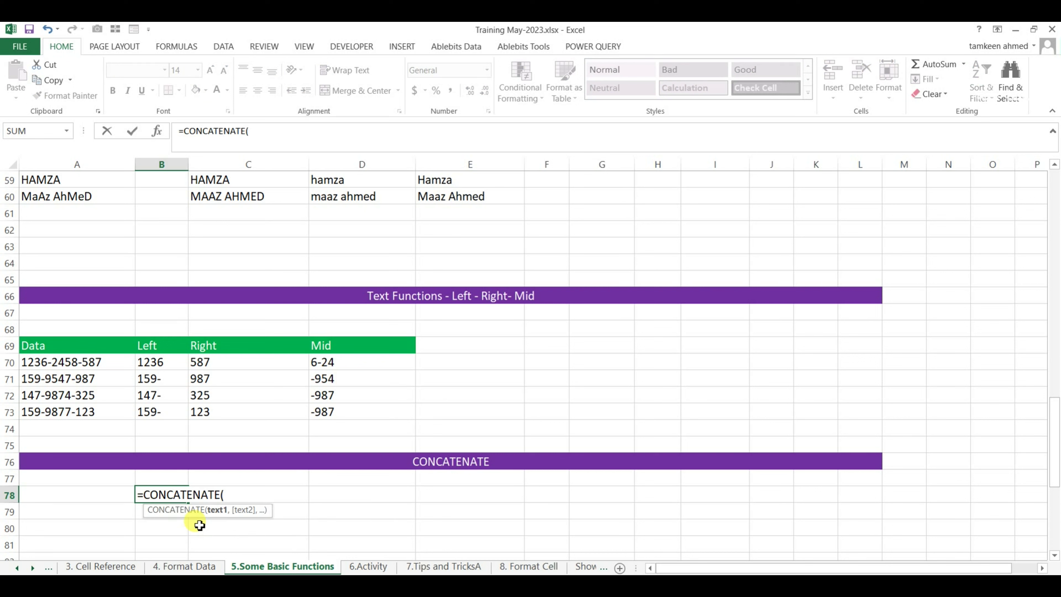
click(156, 363)
text(,)
click(213, 362)
text(,)
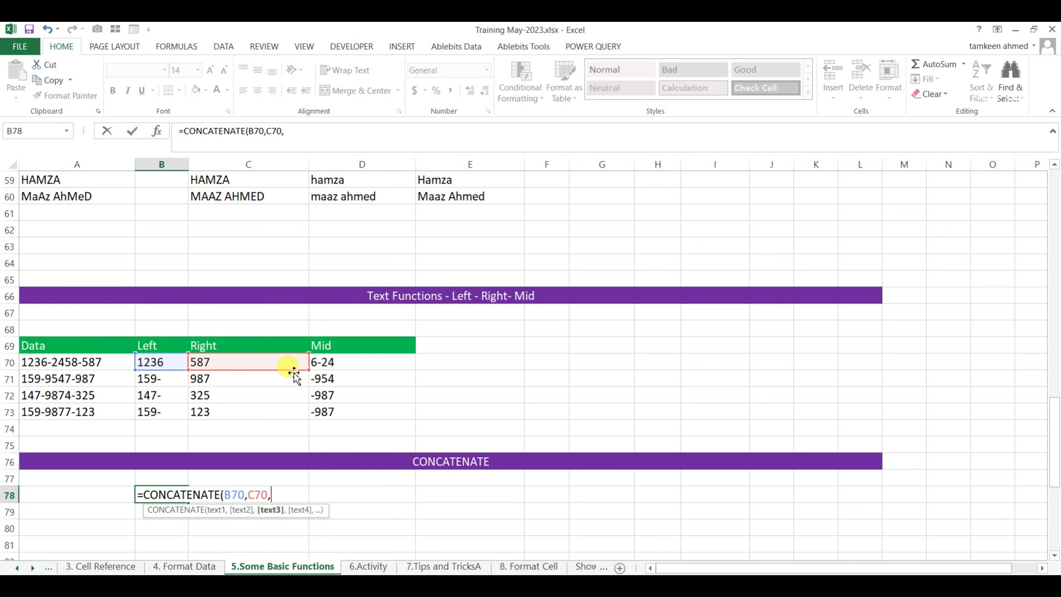
click(338, 363)
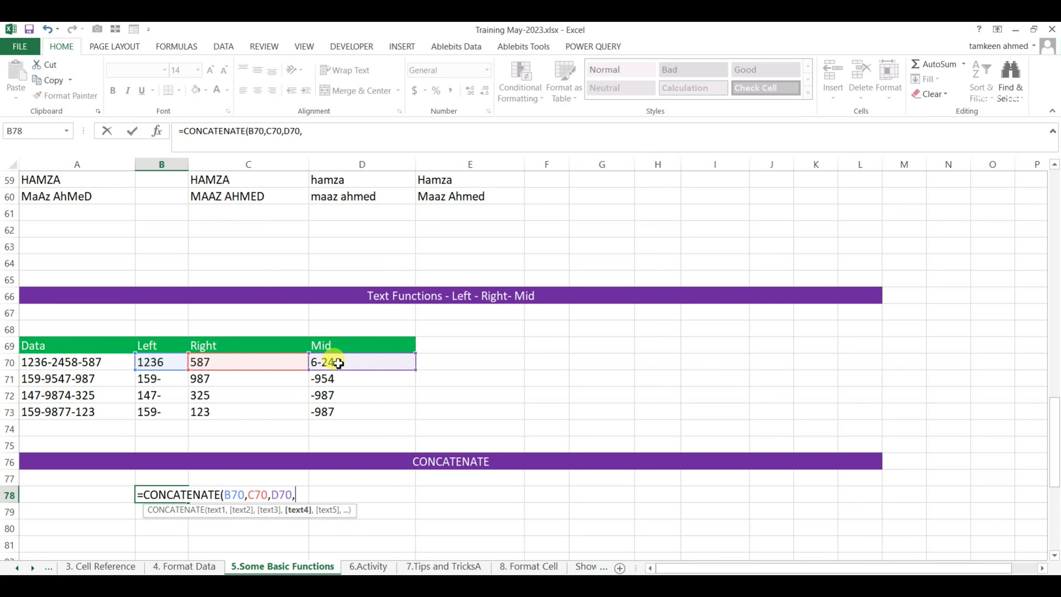
text())
key(Return)
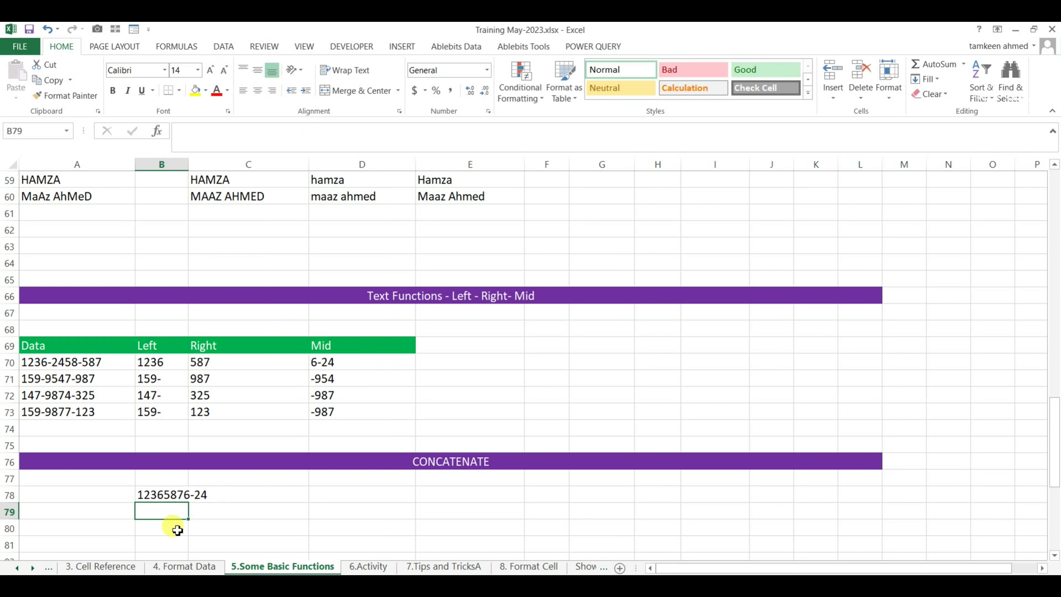
click(181, 487)
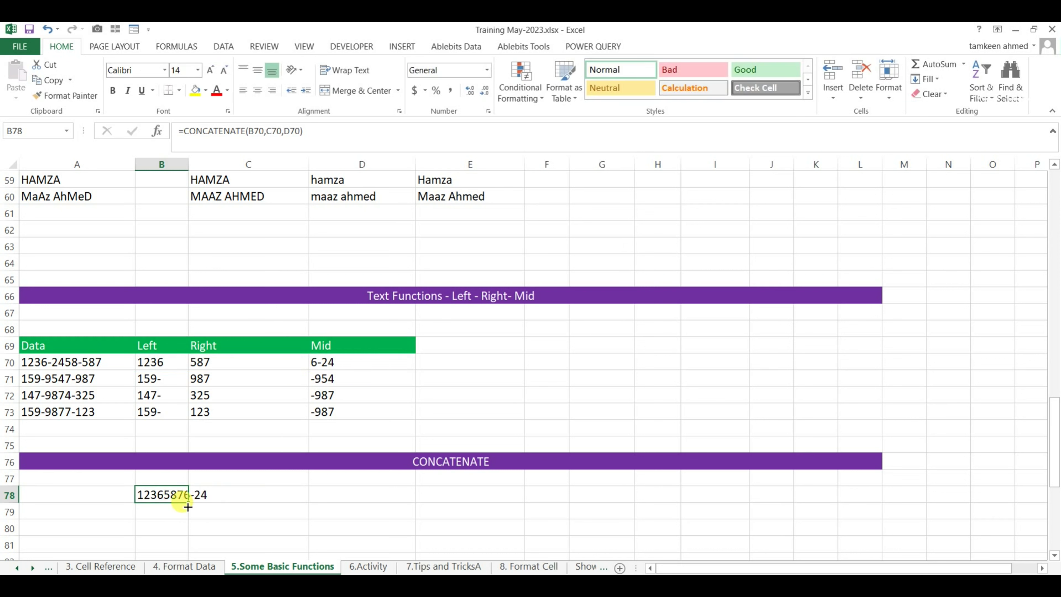
drag(188, 502, 180, 552)
click(257, 508)
scroll(254, 510, down, 1)
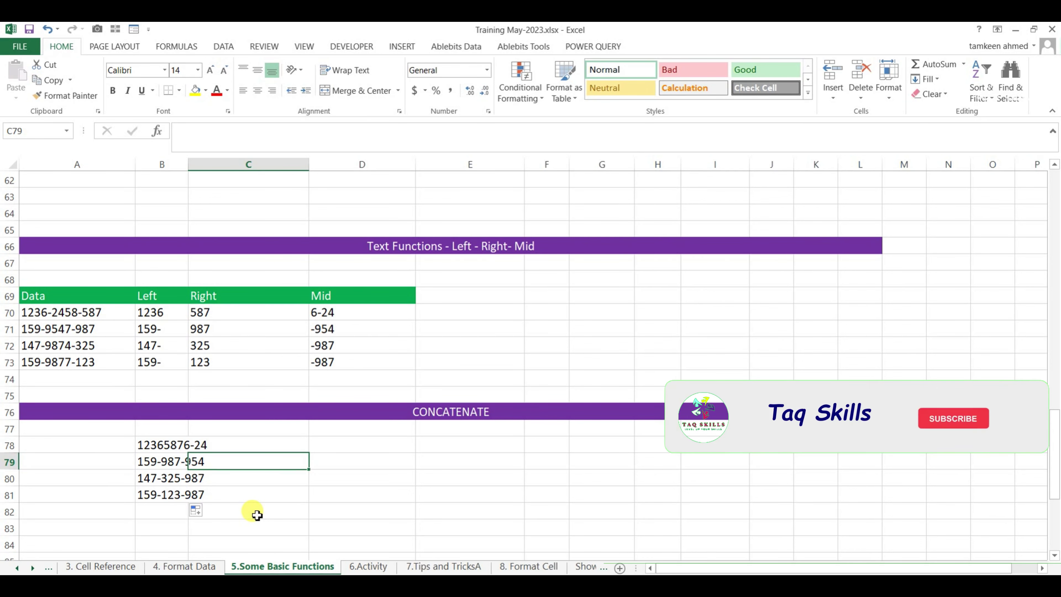
scroll(272, 493, down, 1)
scroll(295, 467, down, 3)
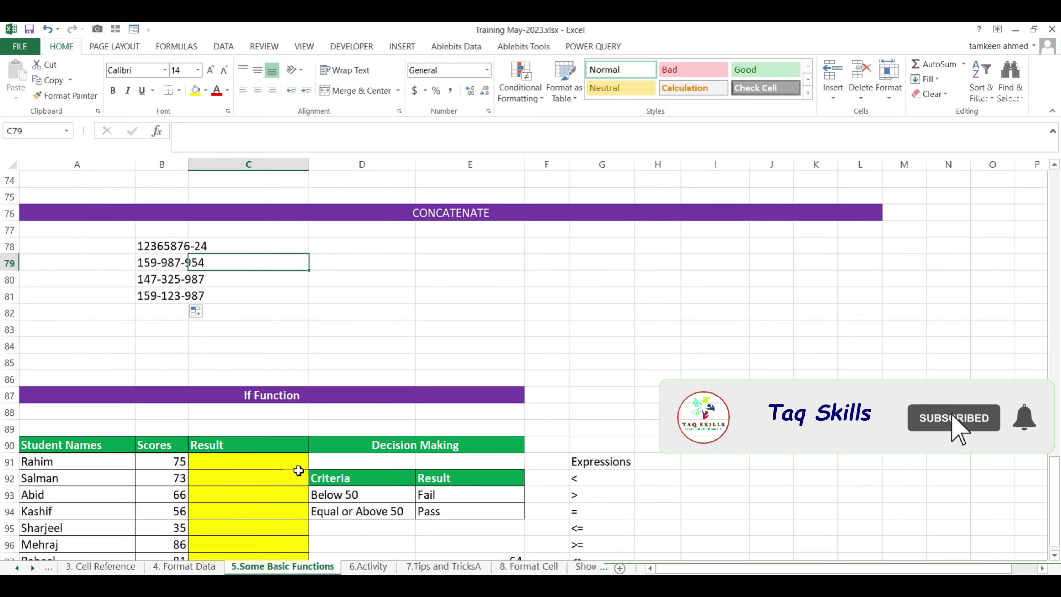
Scroll to the If Function section and look over the comparison operator expressions
scroll(298, 471, down, 2)
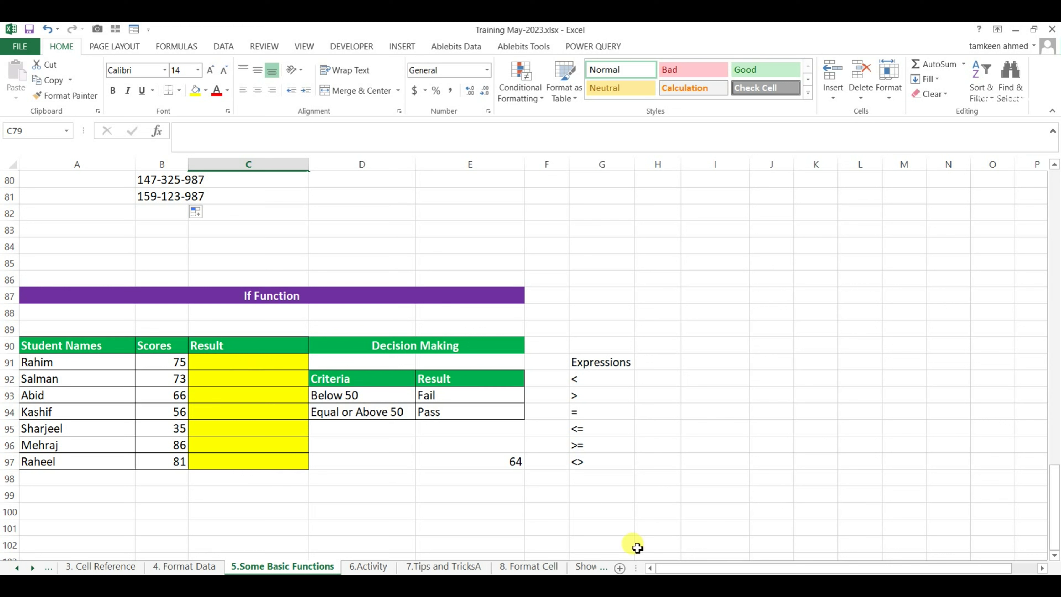
double_click(589, 396)
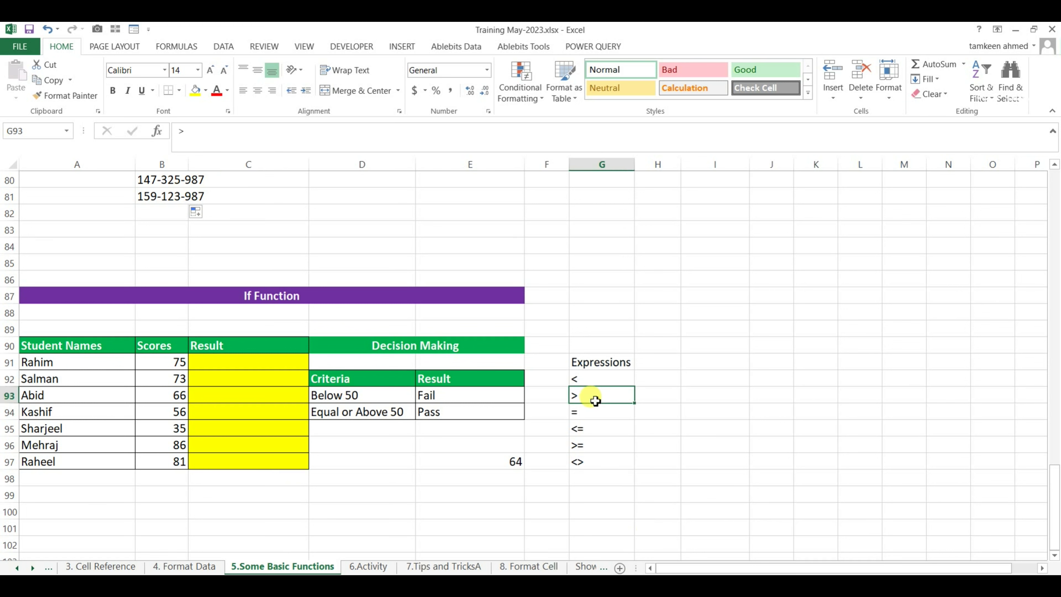
click(607, 428)
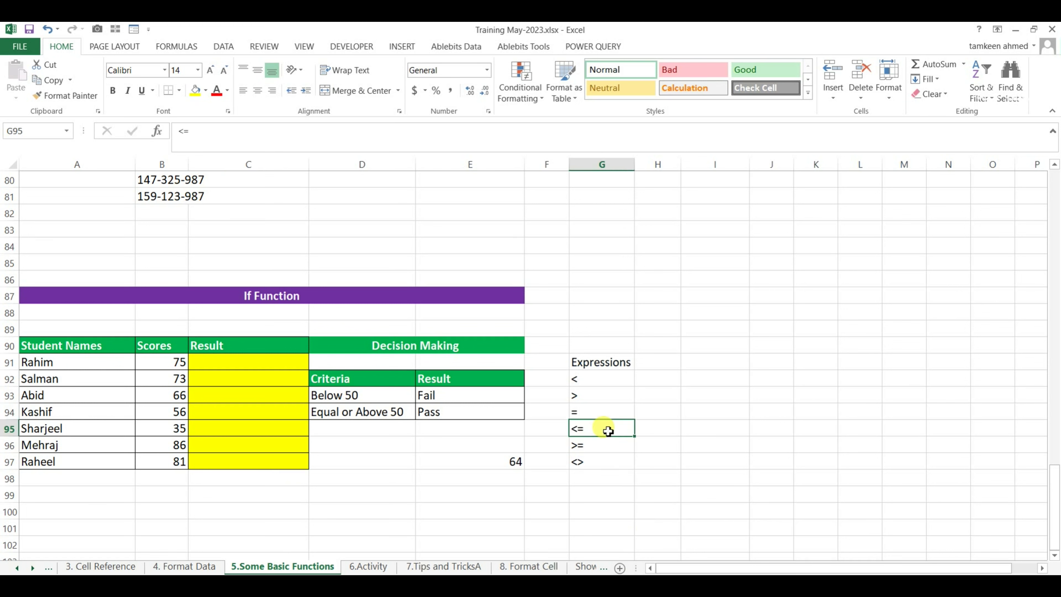
key(Down)
key(Down)
key(Up)
key(Up)
key(Up)
key(Left)
key(Left)
key(Left)
Review the Pass/Fail criteria table and move to Rahim's empty Result cell
key(Right)
key(Right)
key(Left)
key(Left)
key(Left)
key(Left)
key(Left)
key(Up)
key(Up)
key(Up)
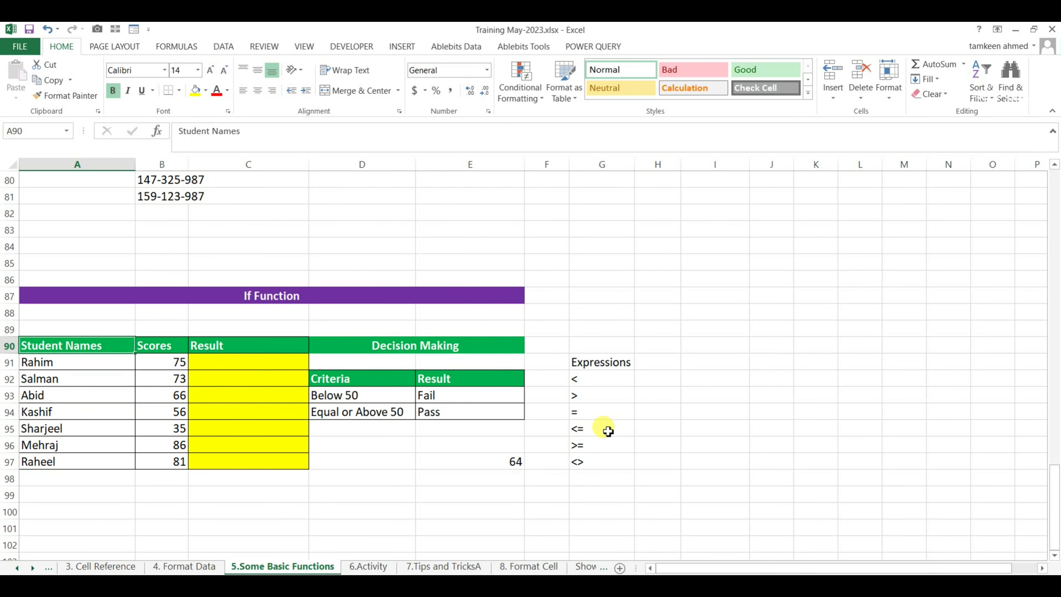
key(Right)
key(Right)
key(Right)
key(Down)
key(Down)
key(Right)
key(Down)
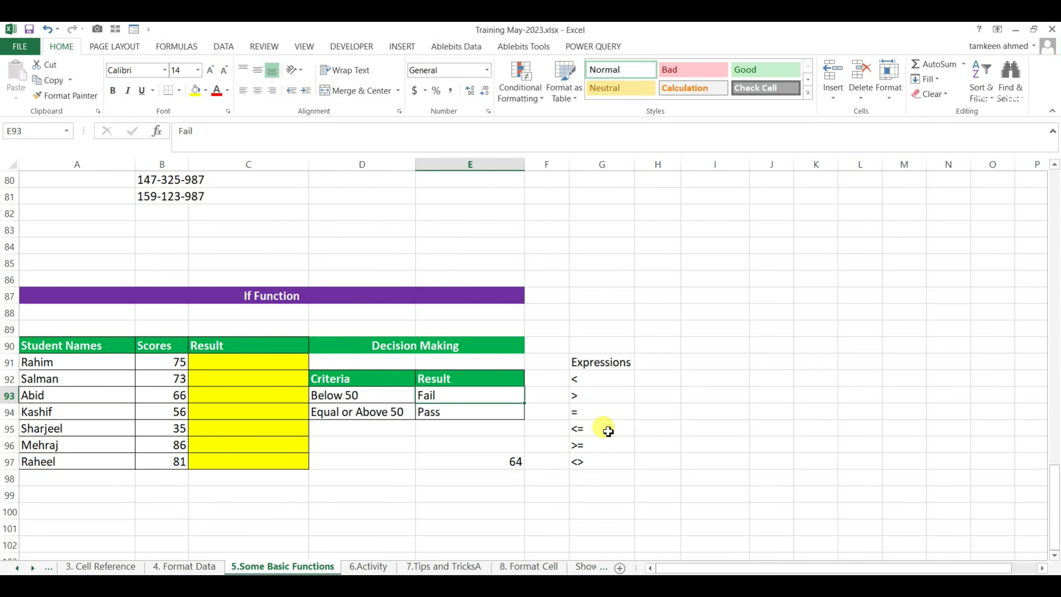
key(Left)
key(Left)
key(Left)
key(Up)
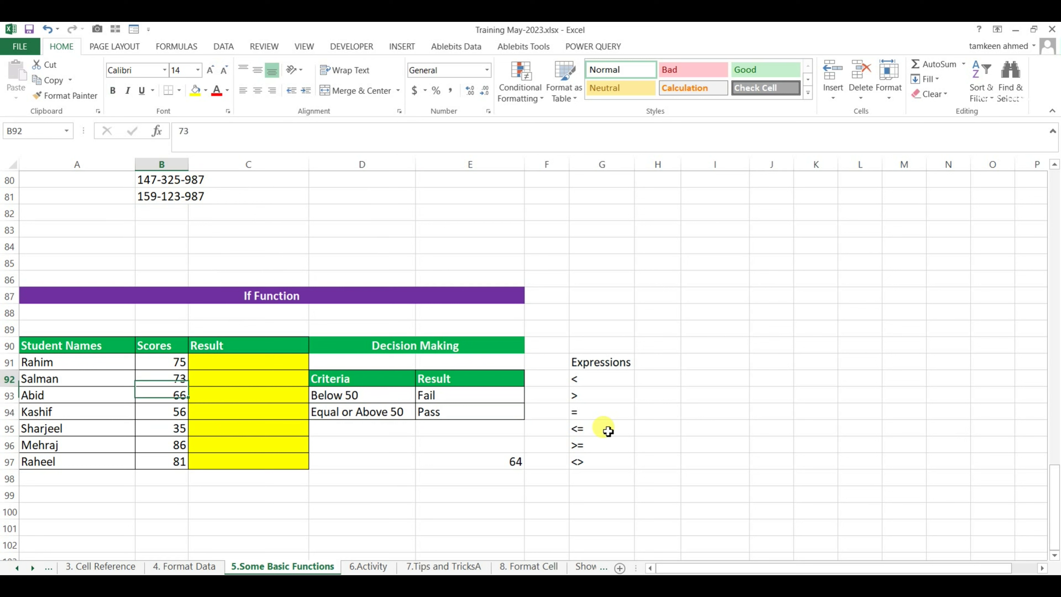
key(Up)
key(Right)
Enter =IF(B91<50,"Fail","Pass") in Rahim's Result cell C91
text(=)
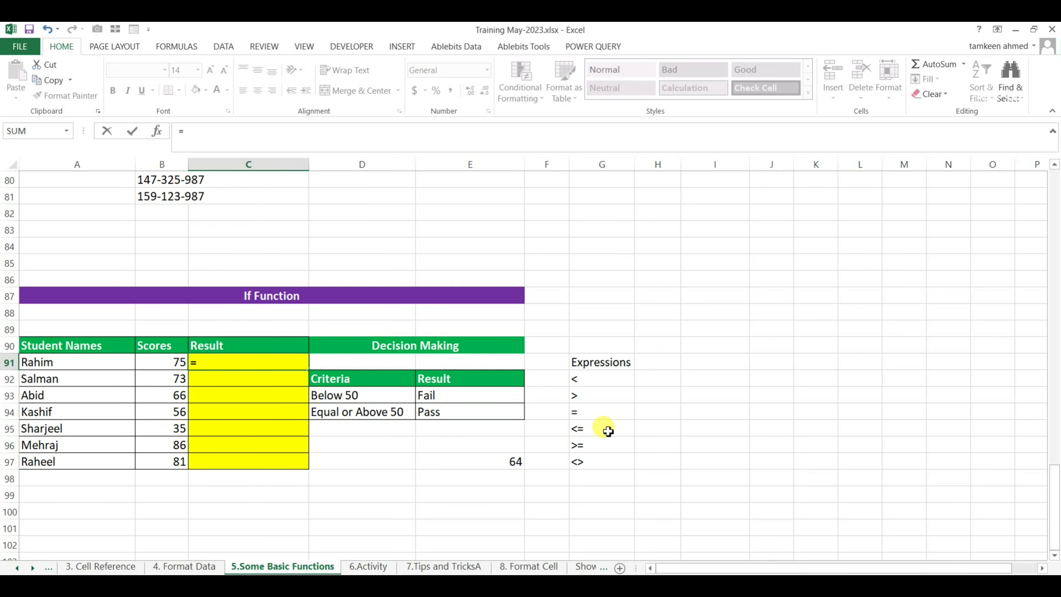
text(if)
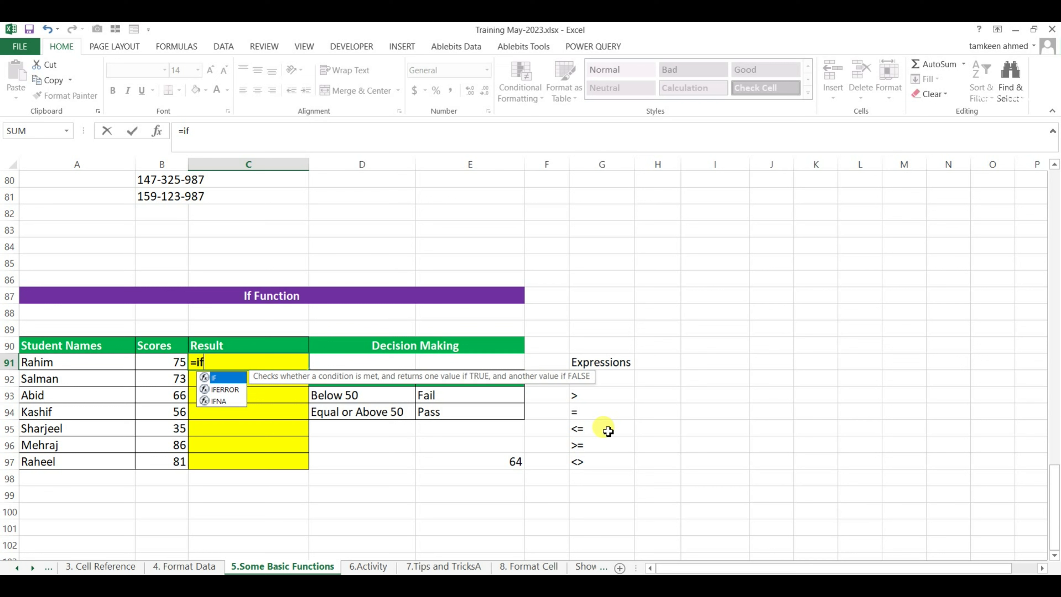
text(()
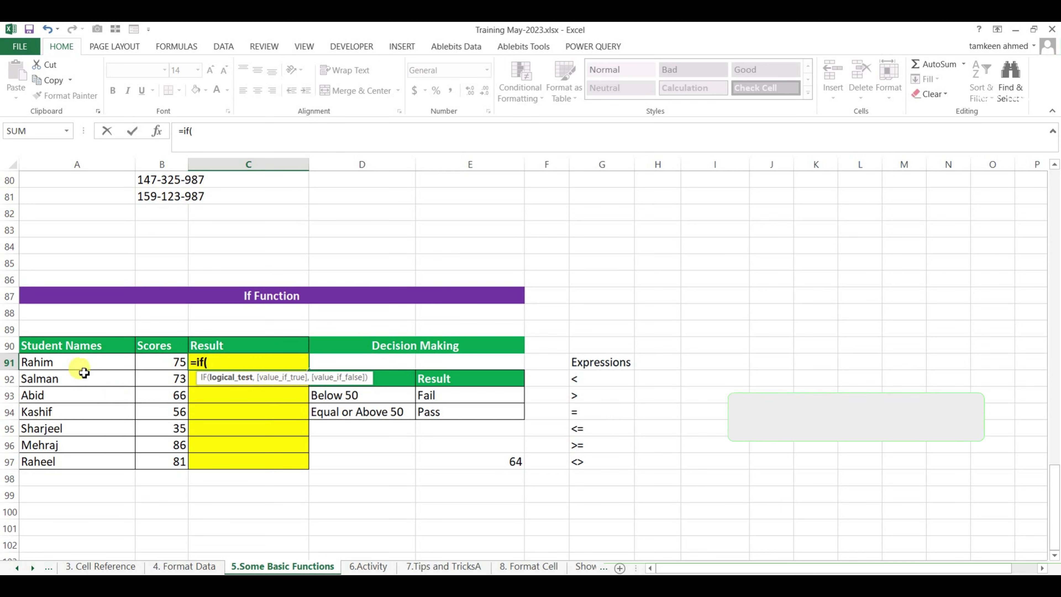
click(162, 363)
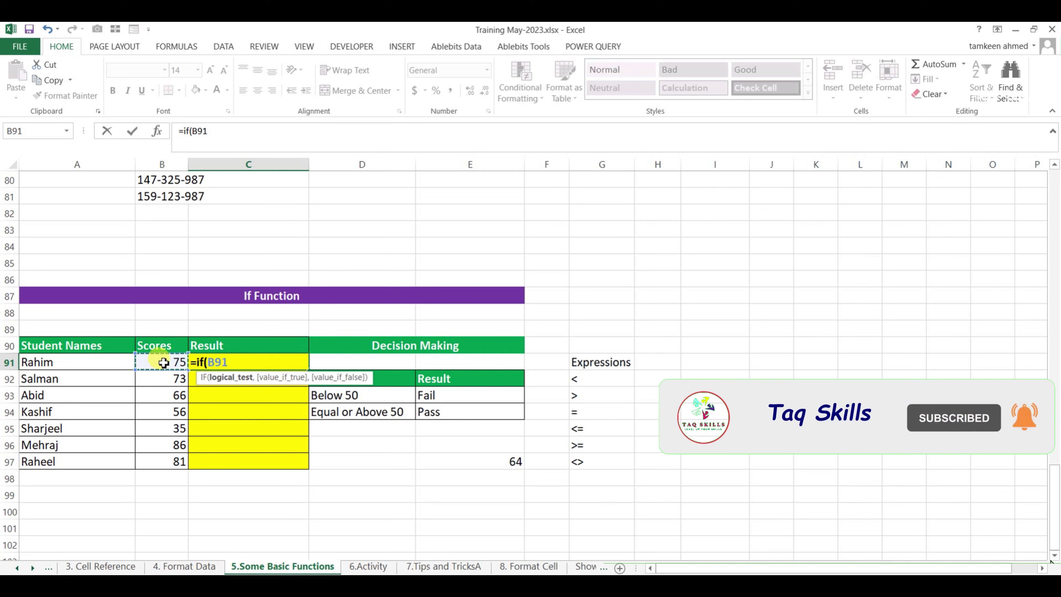
text(<)
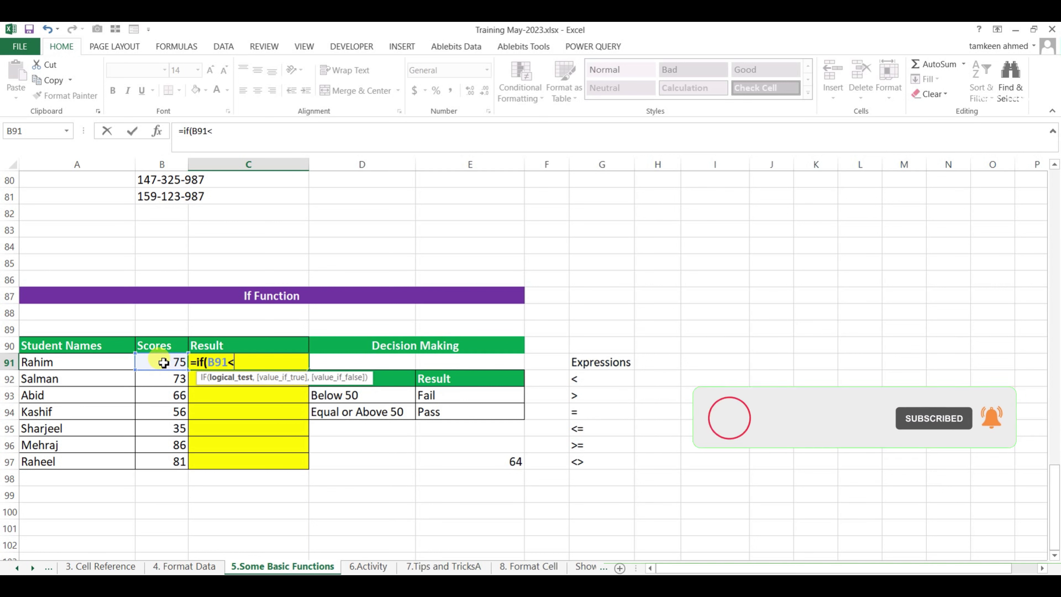
text(50,)
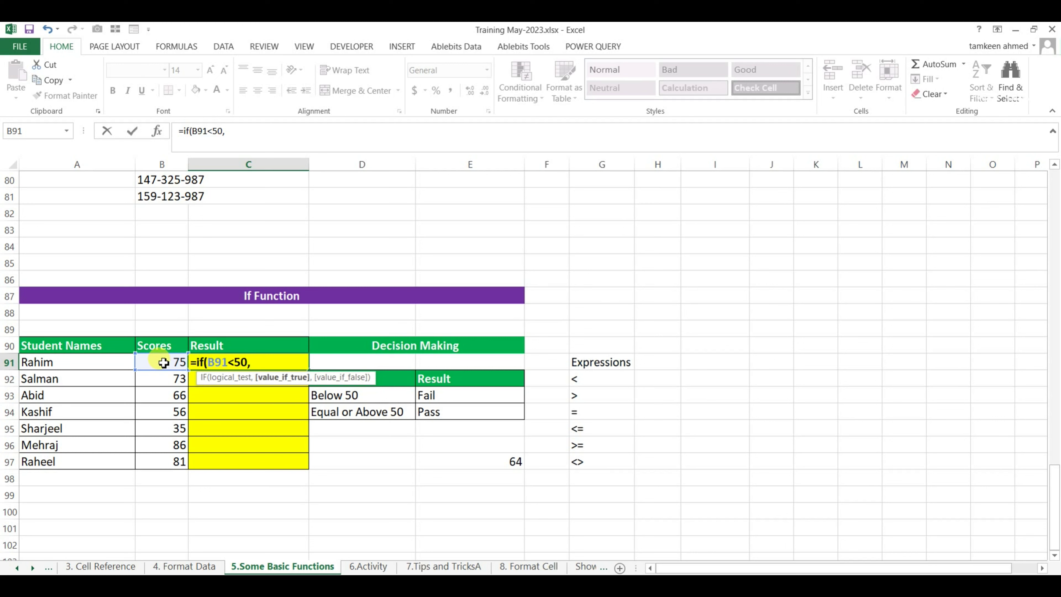
text(")
text(Fail",")
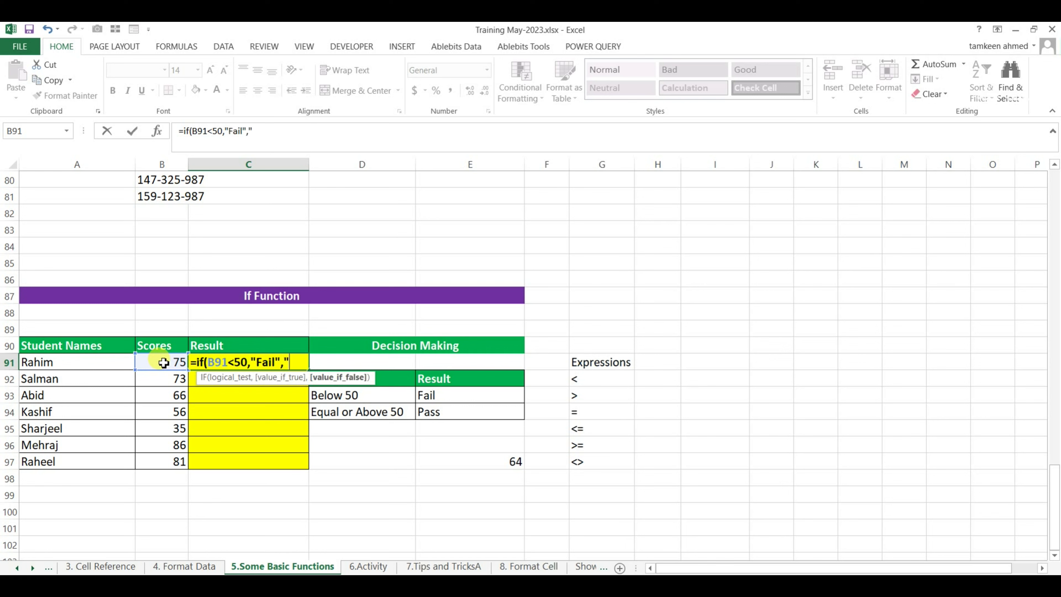
text(Pass")
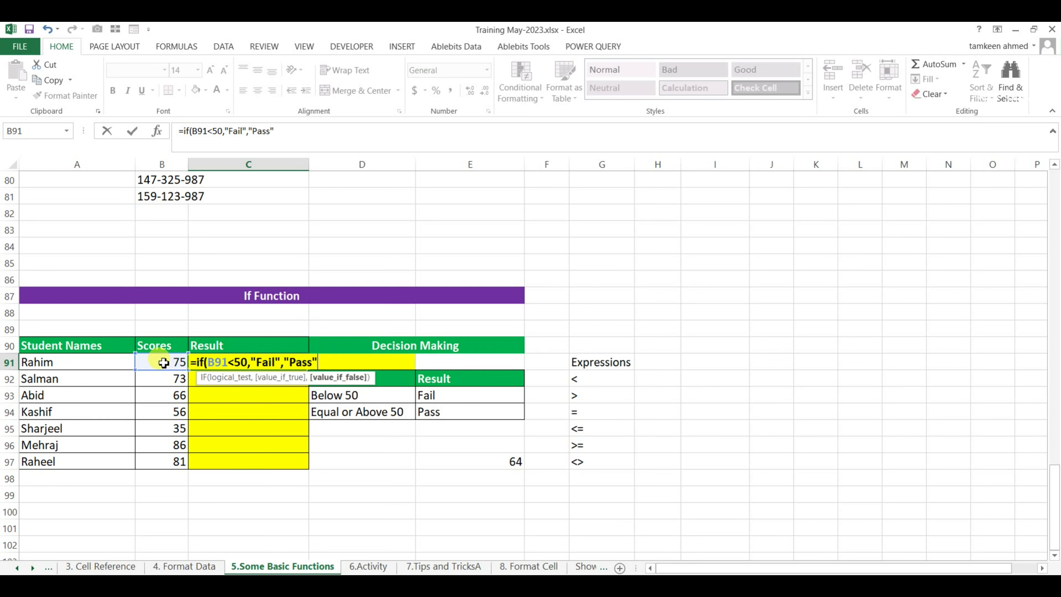
key(Return)
Fill the IF formula down to C97, showing Fail only for Sharjeel
click(247, 362)
drag(308, 370, 308, 469)
click(239, 433)
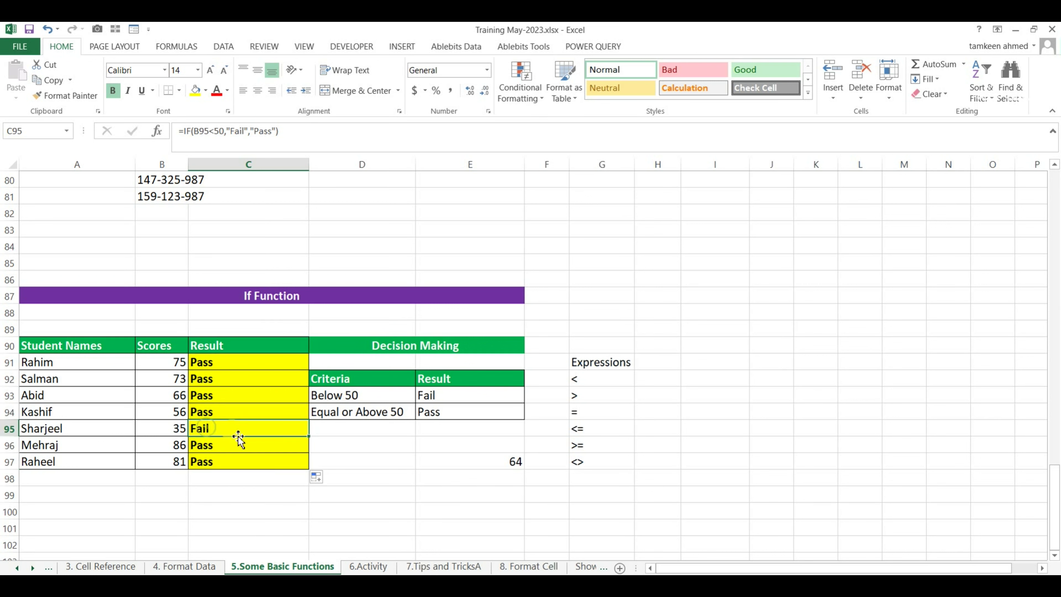
Change Salman's score in B92 to 48
click(231, 444)
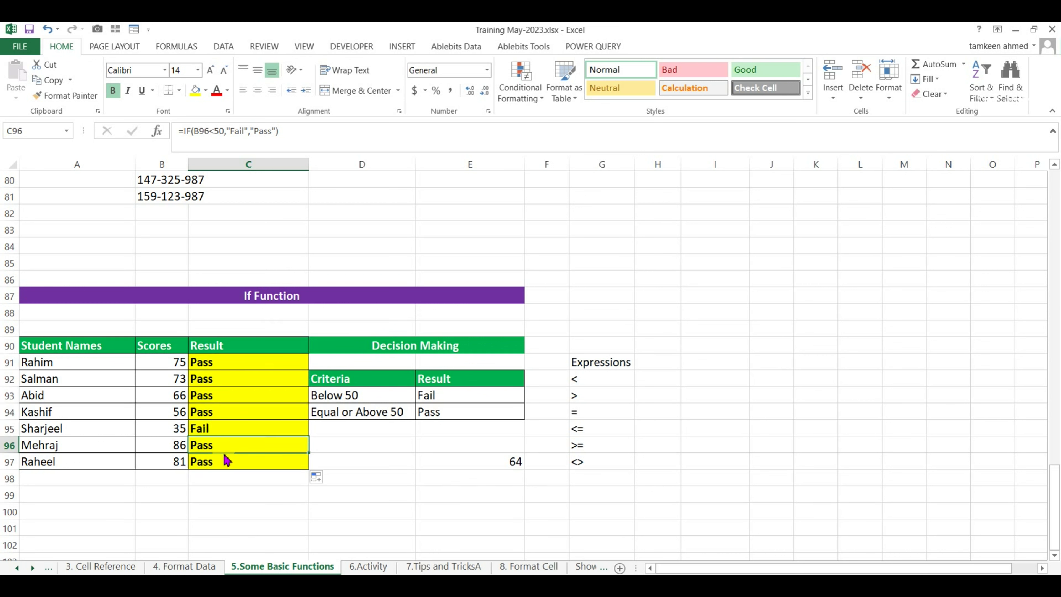
click(172, 385)
text(48)
key(Return)
Check the scores and IF results, confirming Salman's result now shows Fail
key(Up)
key(Up)
key(Right)
key(Down)
key(Left)
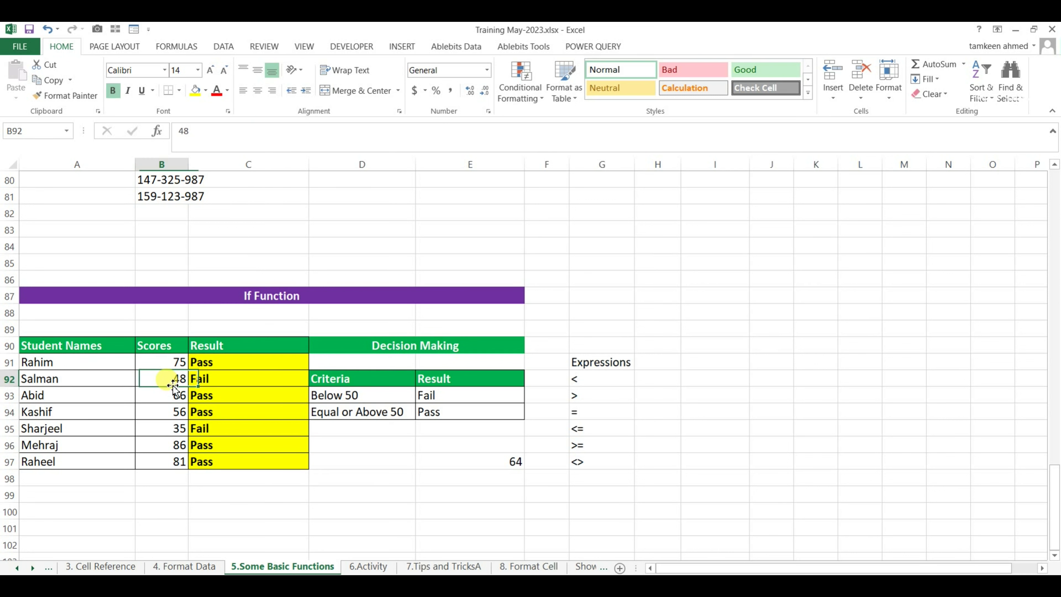
key(Up)
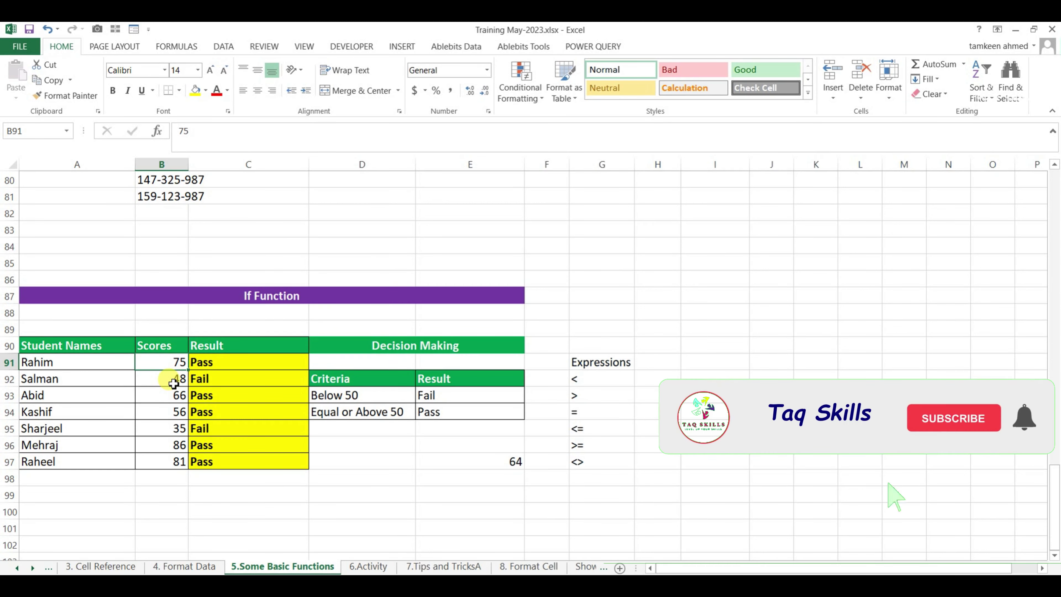
key(Right)
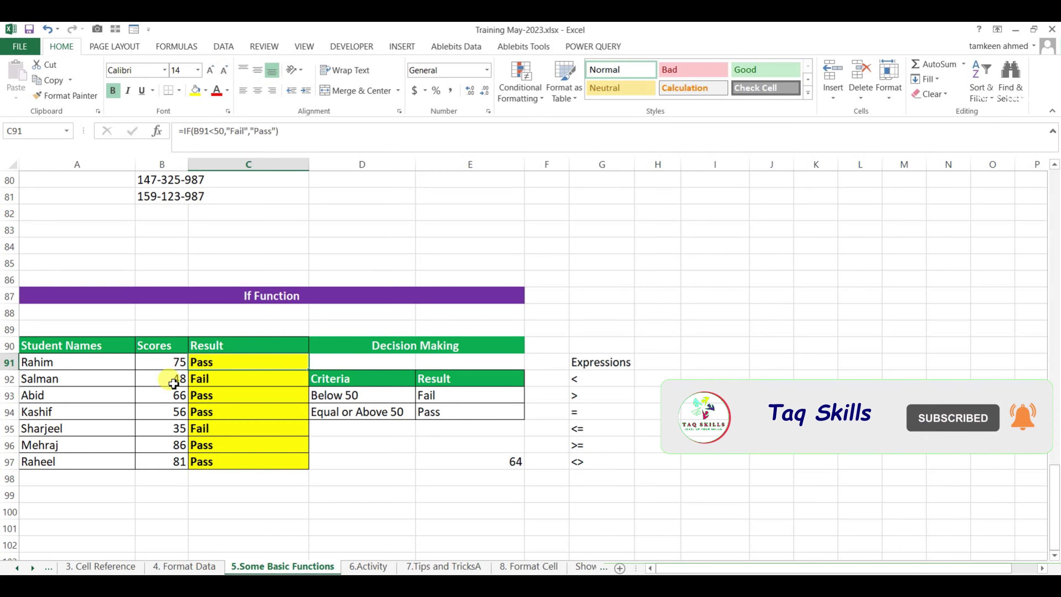
key(Down)
key(Down)
key(Down)
key(Down)
key(Down)
key(Down)
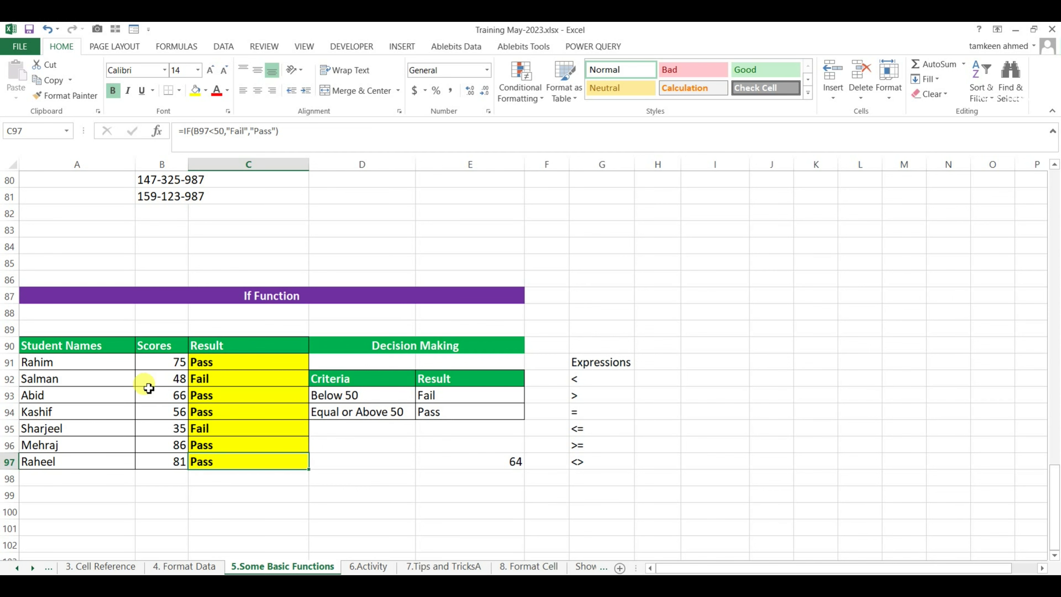
scroll(251, 380, down, 2)
scroll(289, 379, down, 1)
On 7.Tips and TricksA, widen column A for product names and select A3:M13
click(443, 566)
click(79, 382)
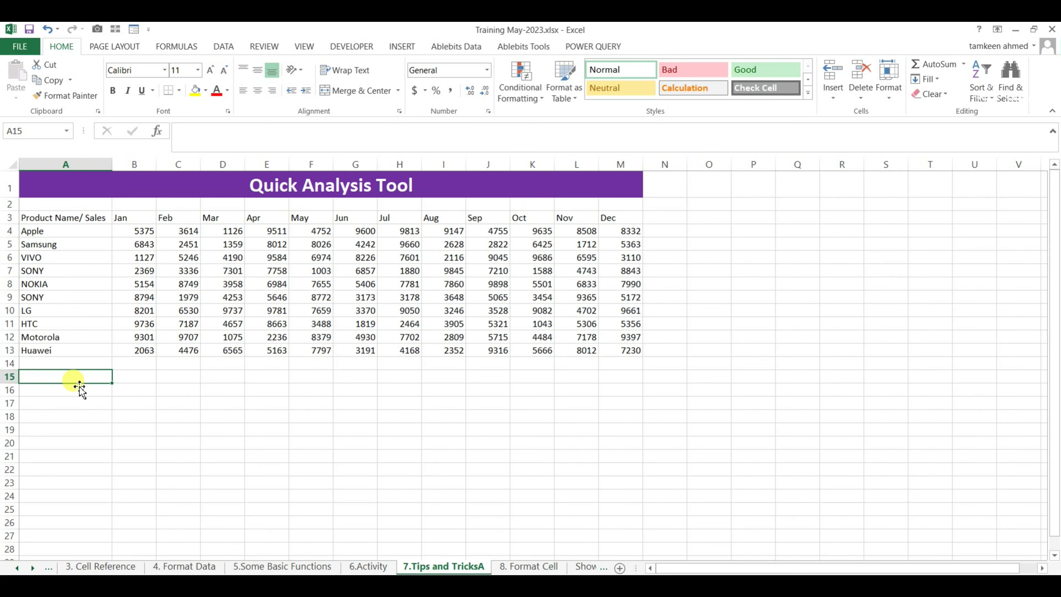
click(138, 271)
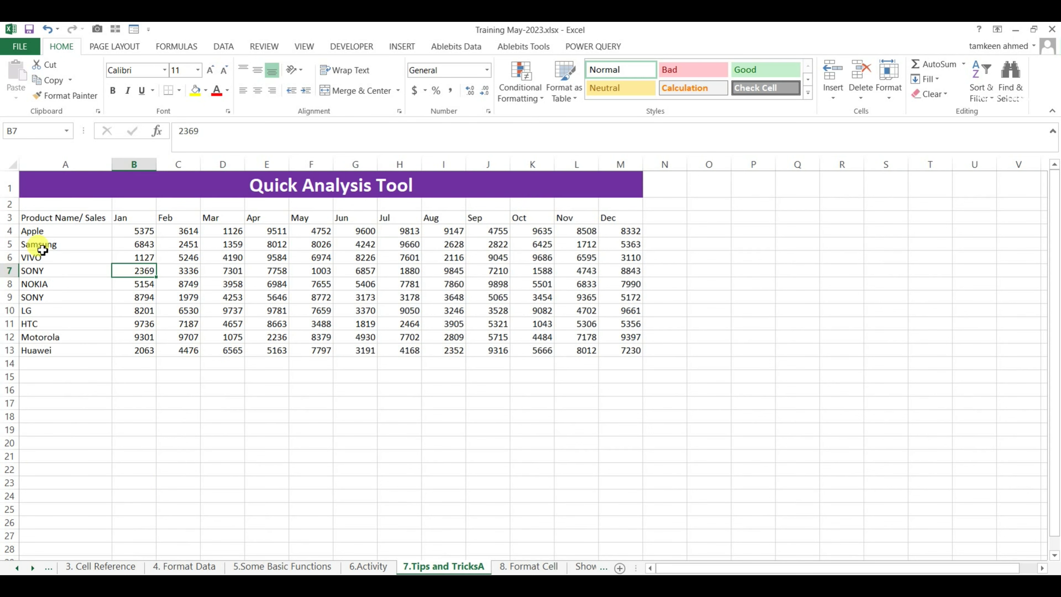
click(64, 222)
drag(112, 164, 120, 164)
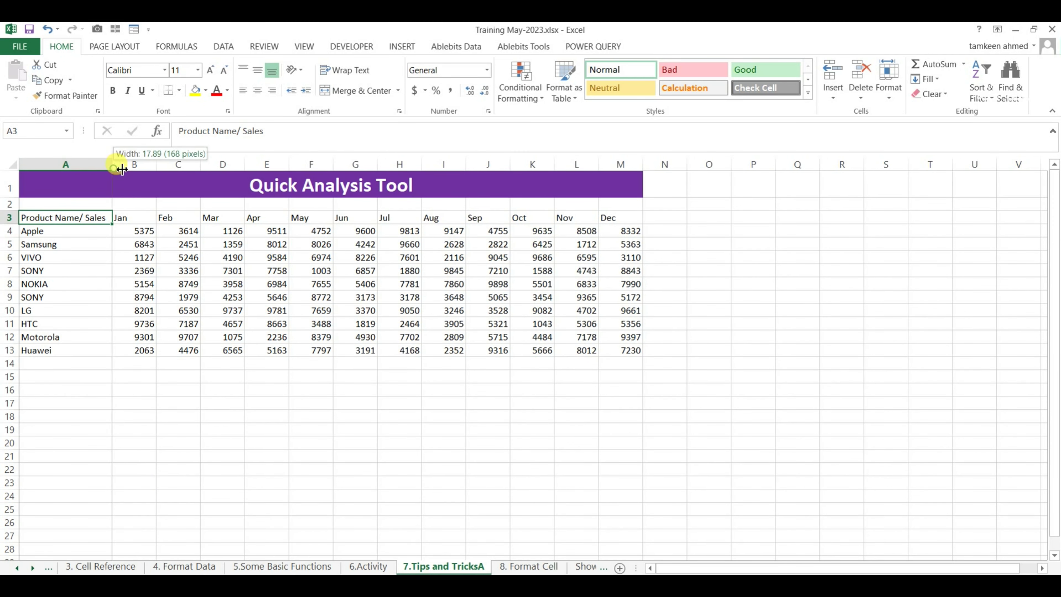
drag(63, 218, 634, 352)
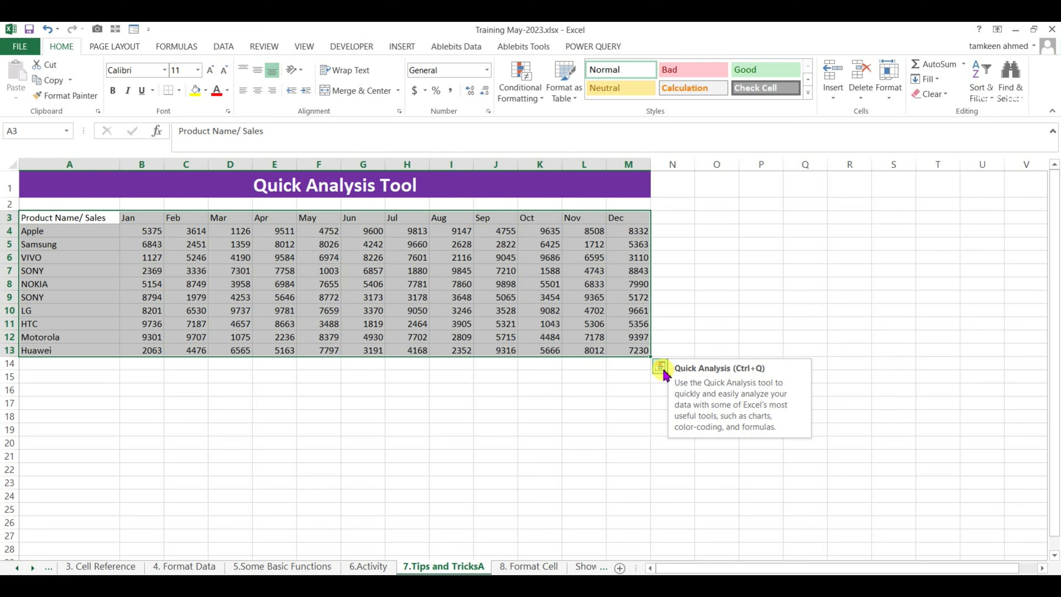
Open Quick Analysis on the sales table and preview its Formatting, Charts and Totals (Sum) options
click(660, 368)
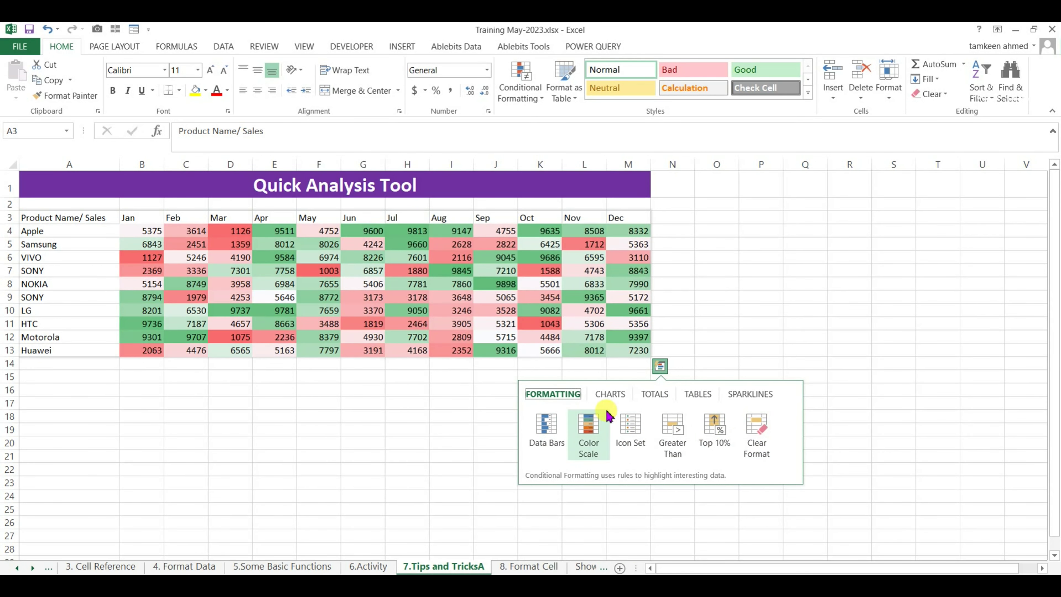
click(610, 394)
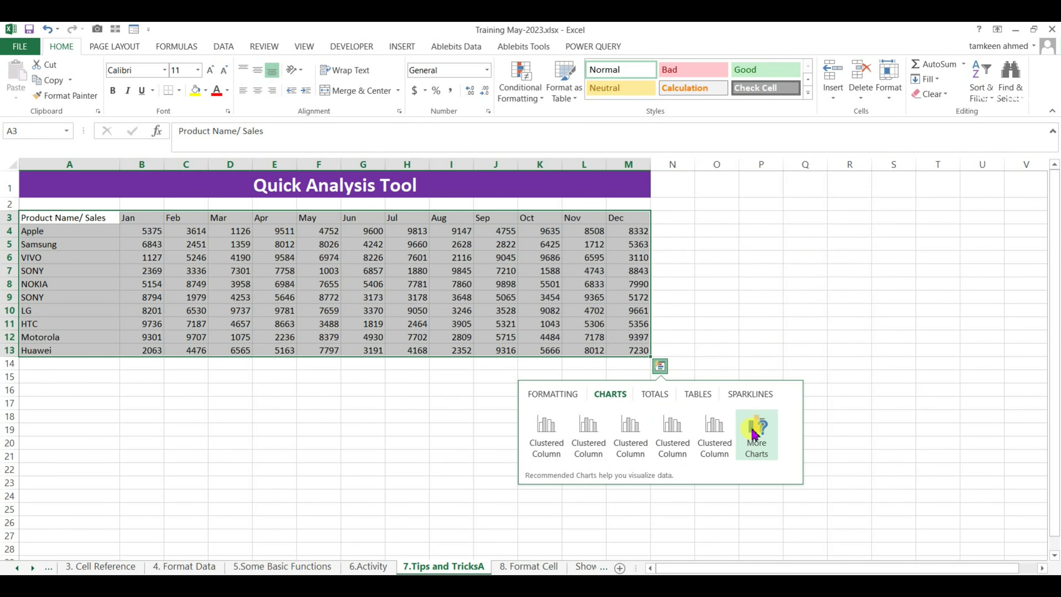
click(655, 394)
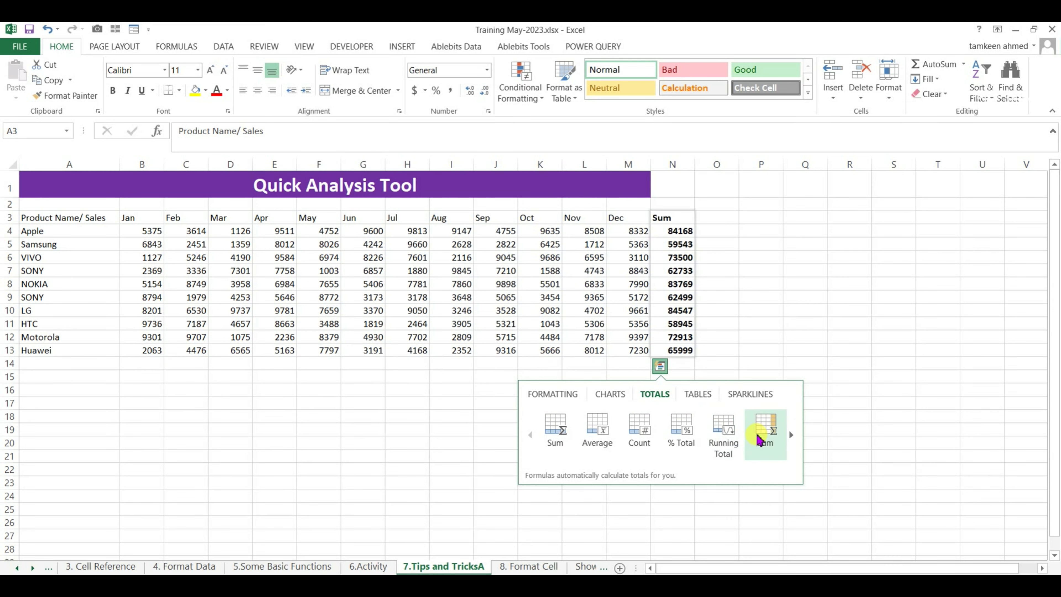
Preview Running Total, line and column sparklines, then arrow icon set formatting
click(791, 434)
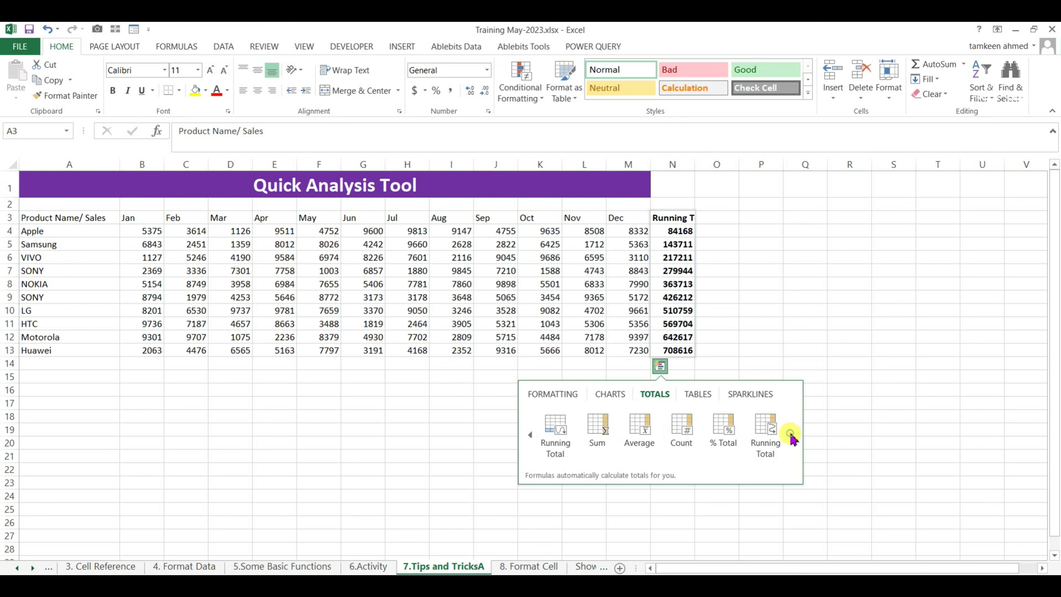
click(757, 395)
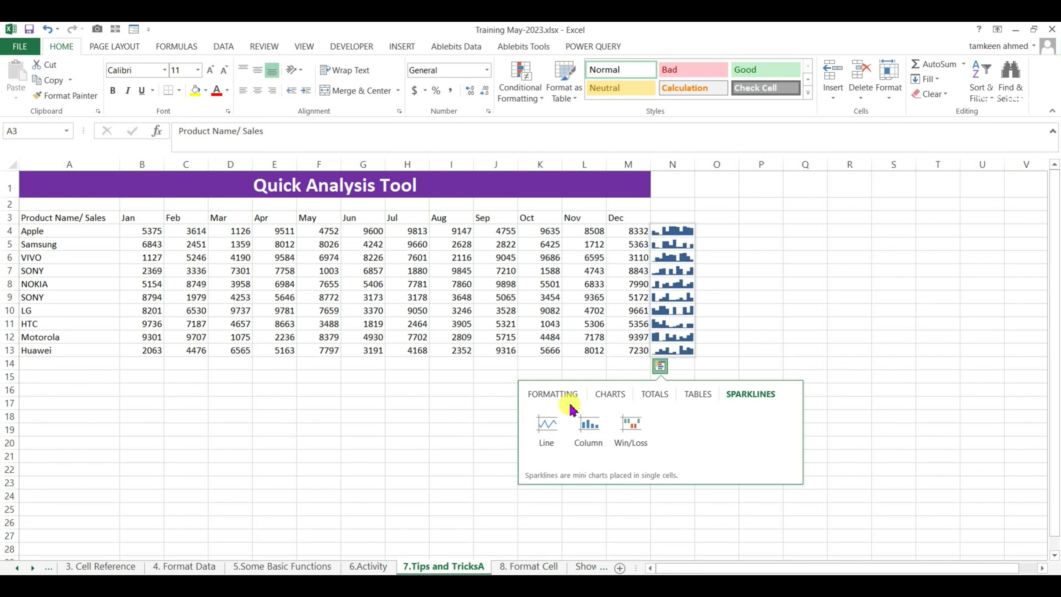
click(556, 393)
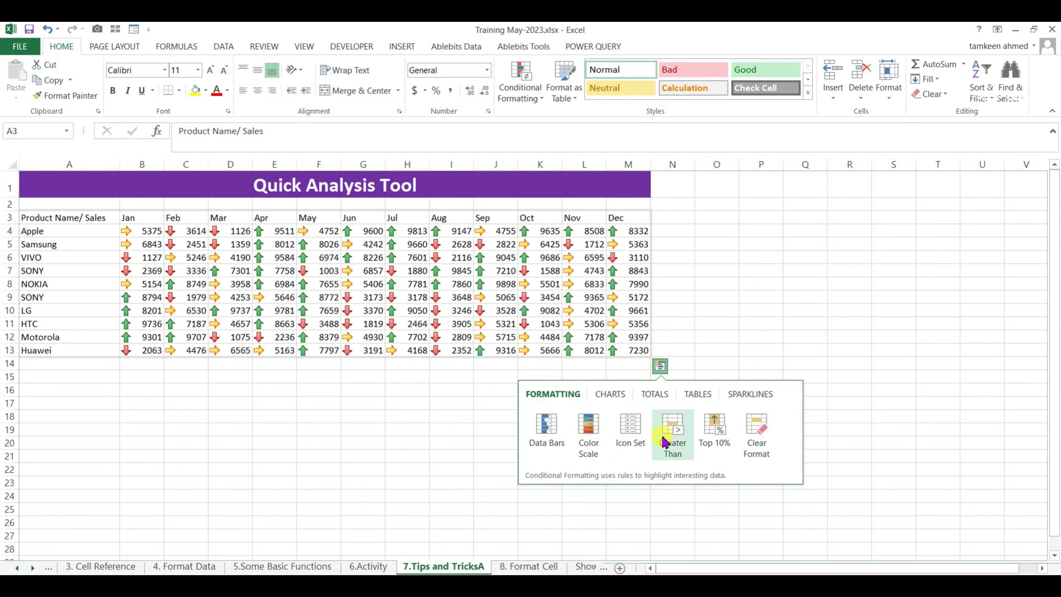
Preview the Charts, Totals and Table/PivotTable options, then close Quick Analysis
click(618, 400)
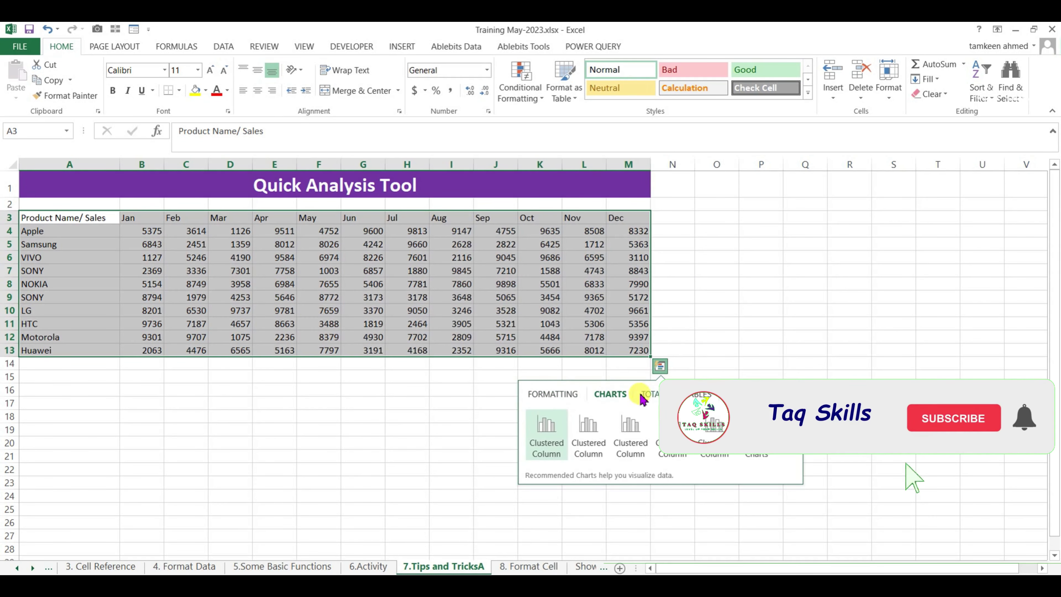
click(654, 395)
click(691, 394)
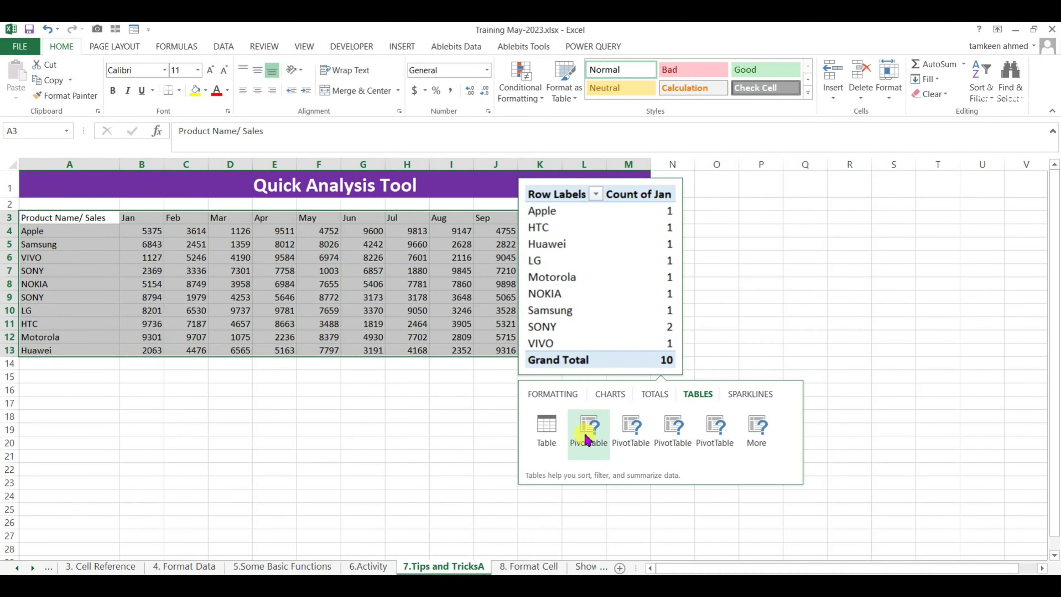
click(466, 435)
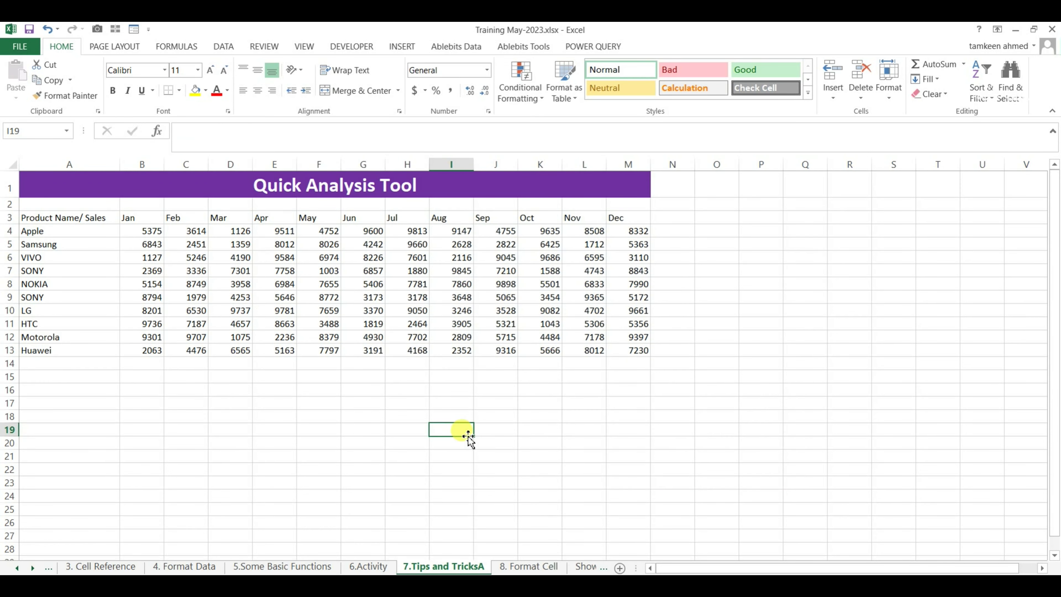